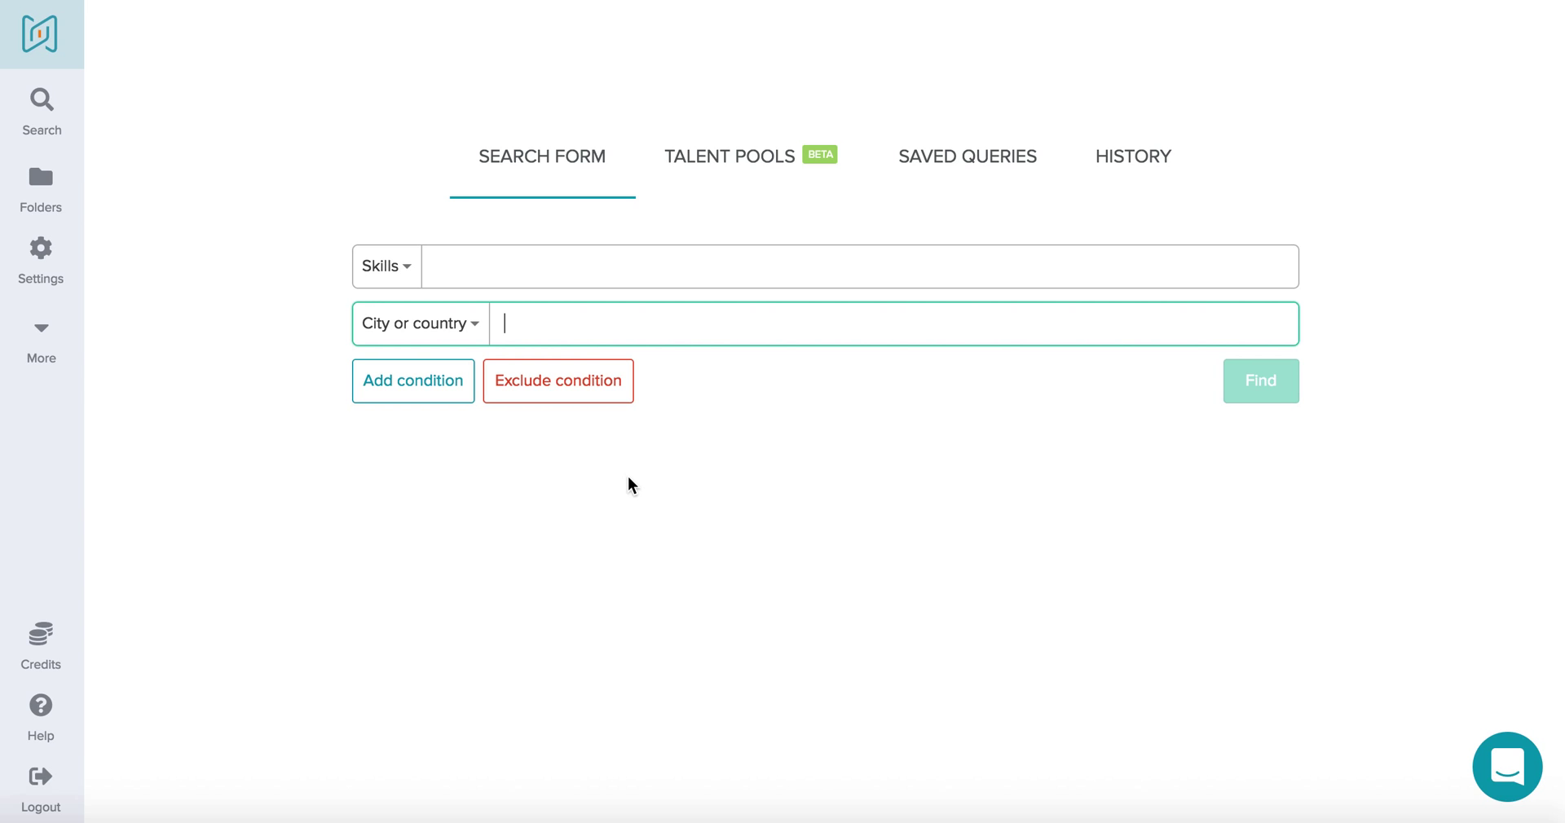
Show the condition types that can be excluded from the candidate search
left_click(404, 391)
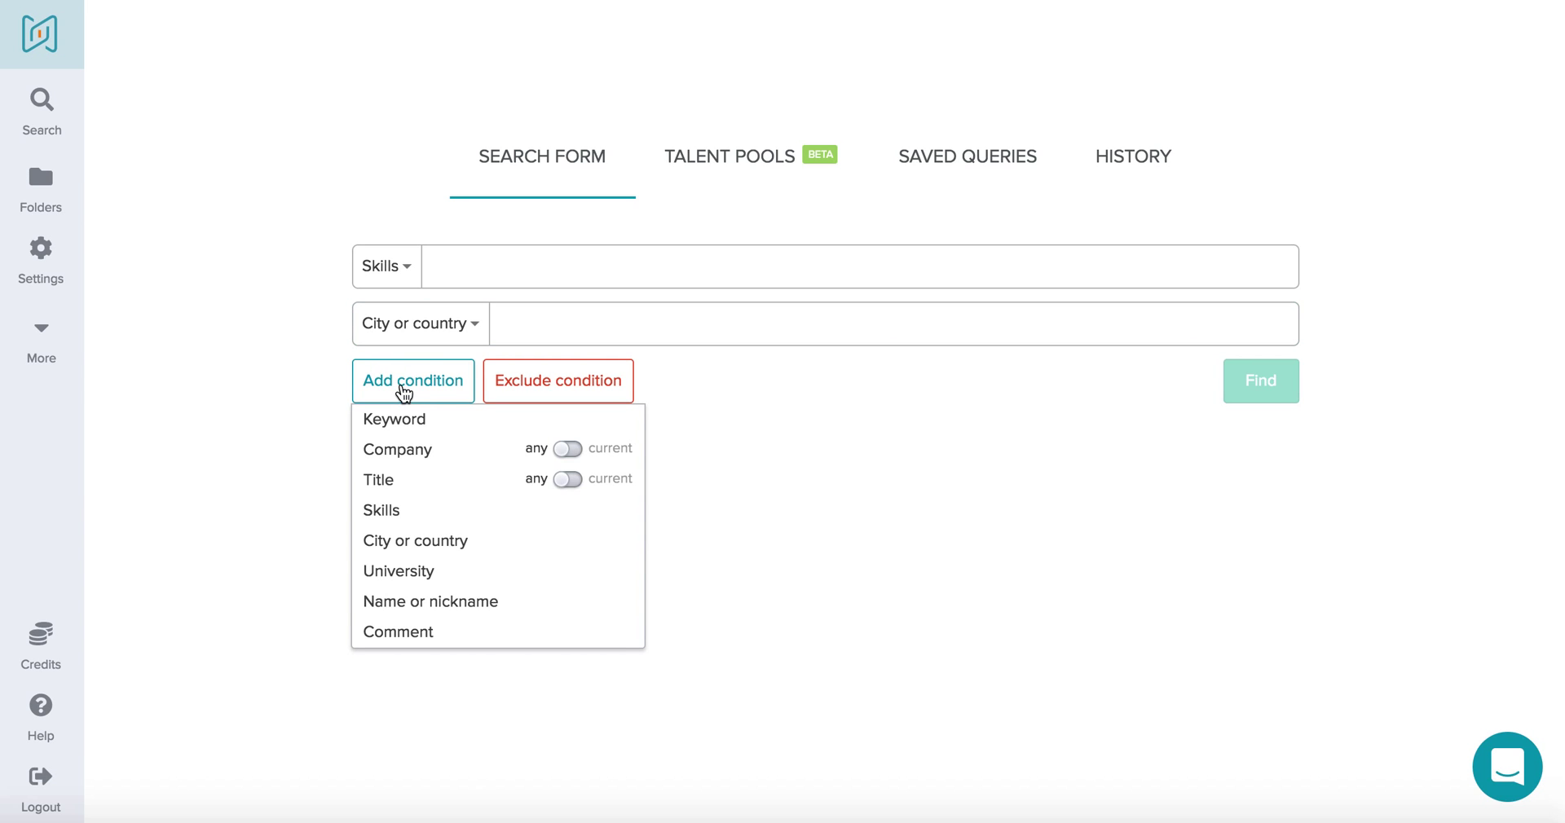
left_click(546, 389)
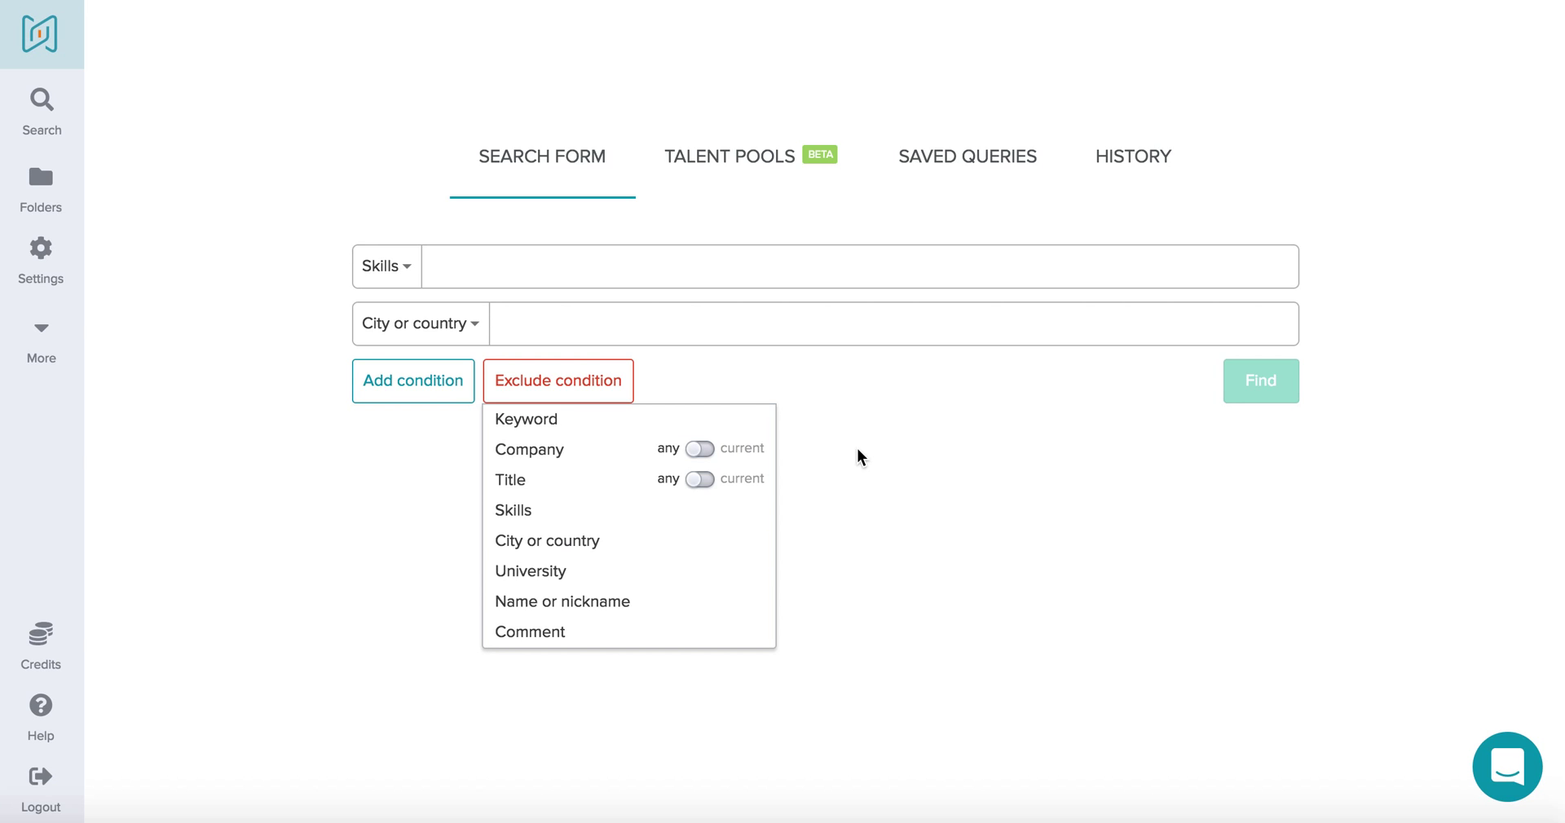
Set the candidate location to Europe, excluding Amsterdam, Netherlands
left_click(544, 315)
type("euro")
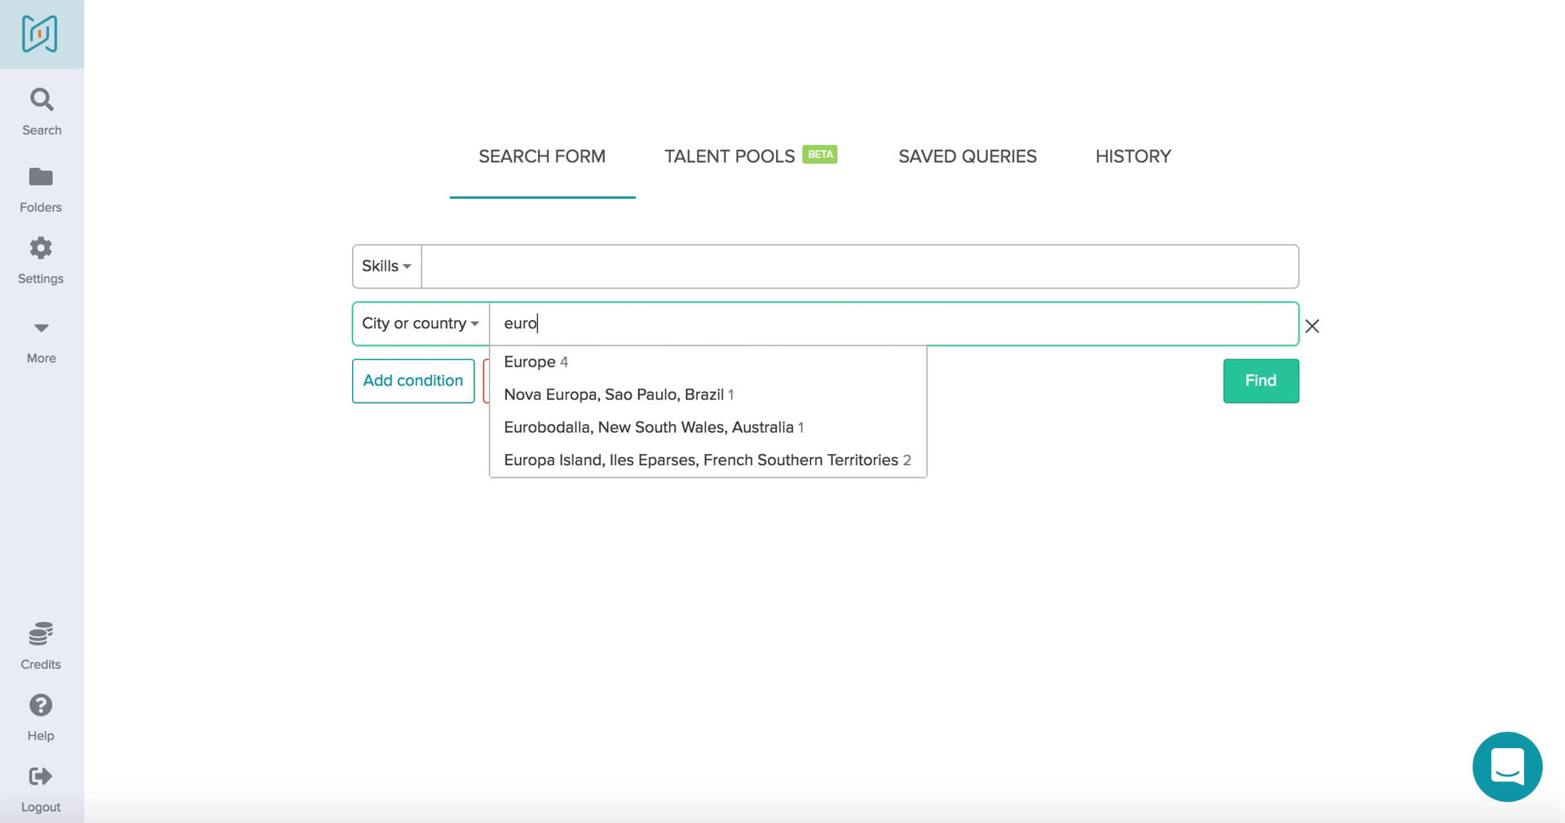
left_click(599, 363)
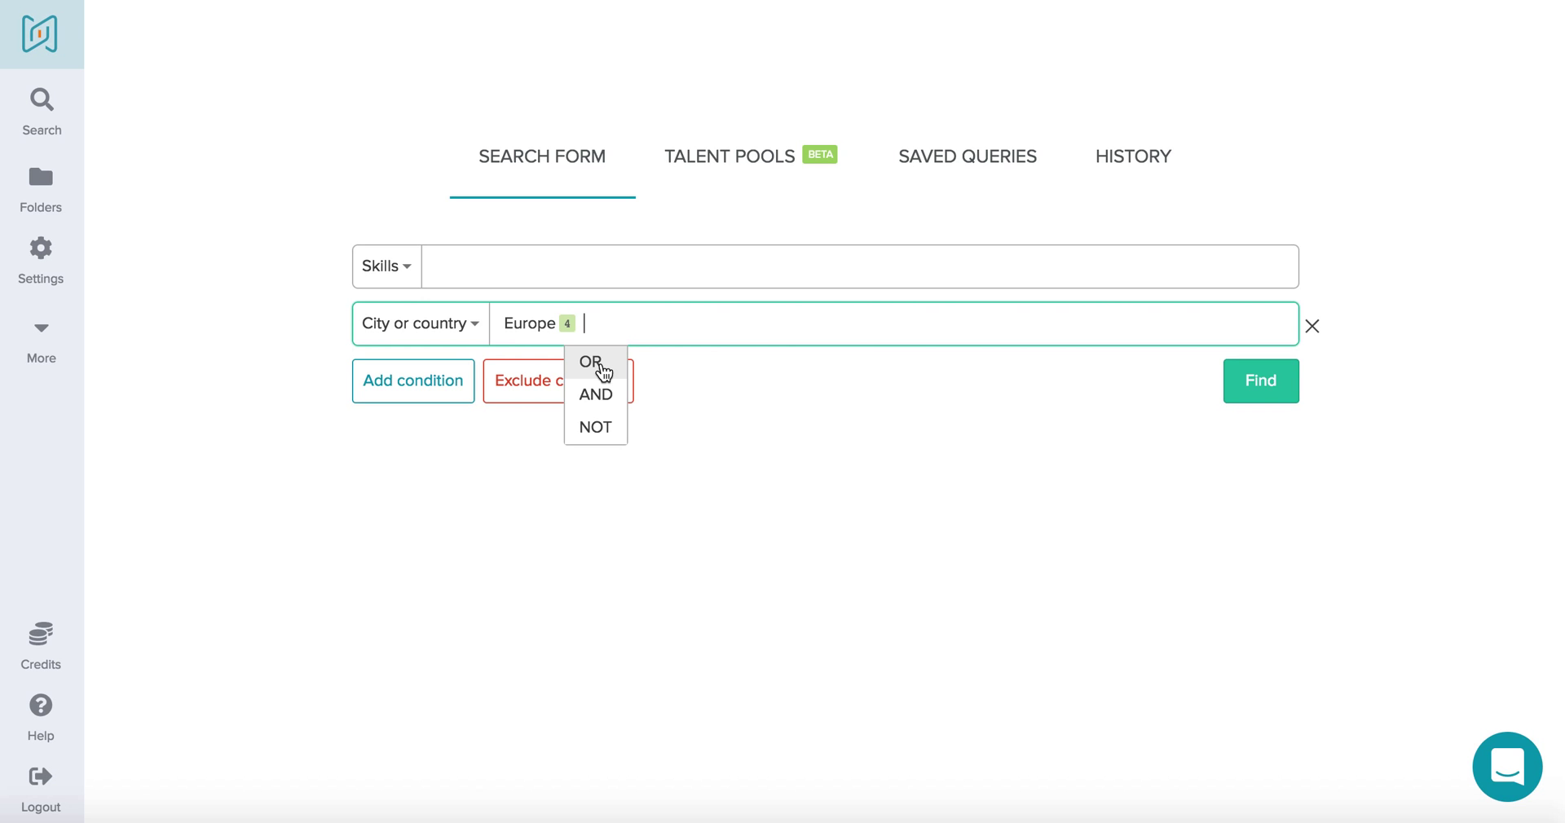
left_click(599, 427)
type("ams")
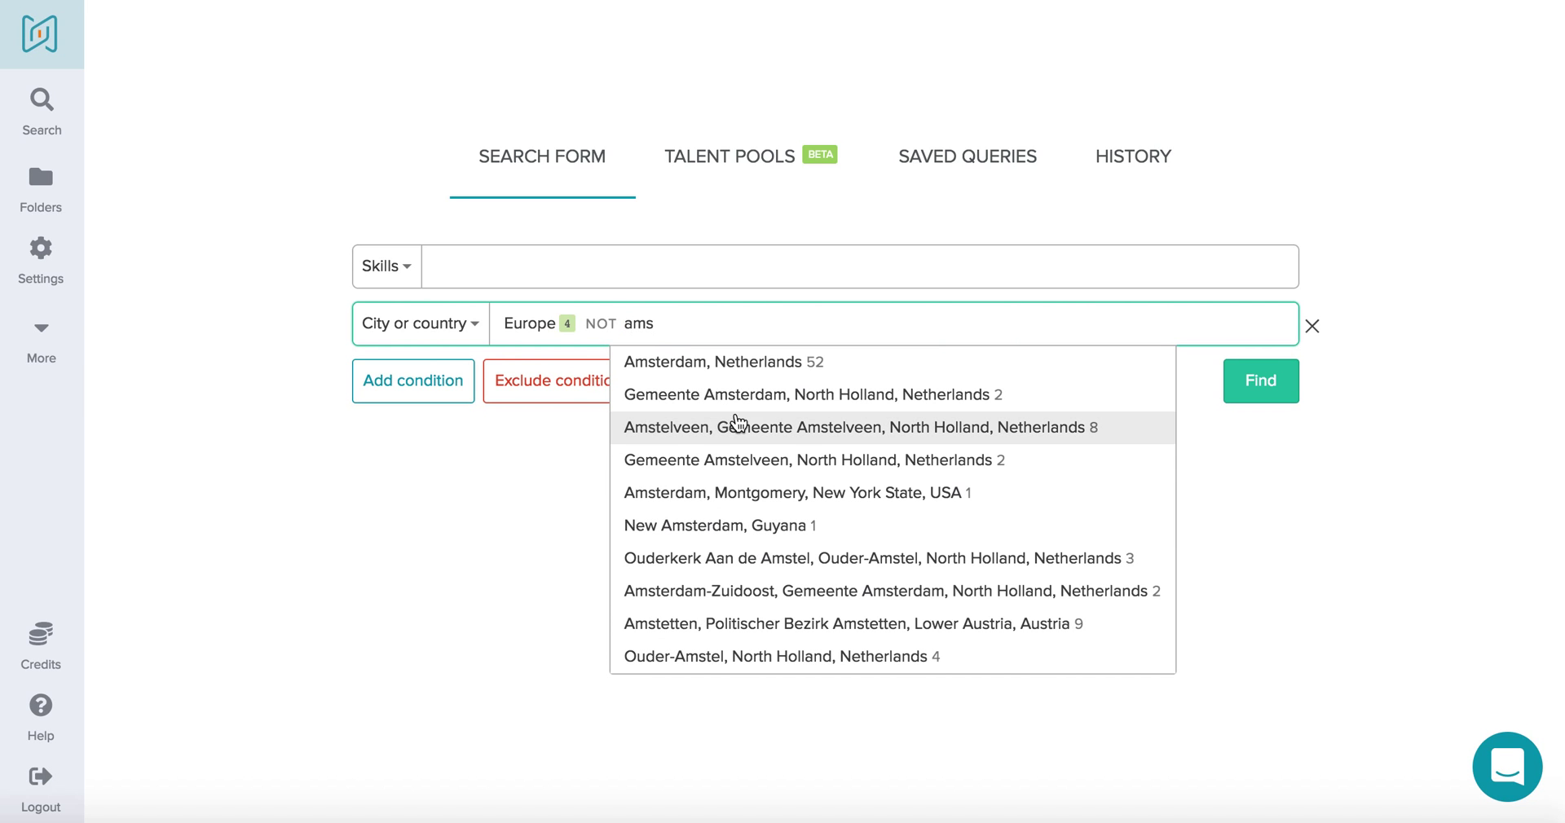
left_click(783, 360)
left_click(516, 254)
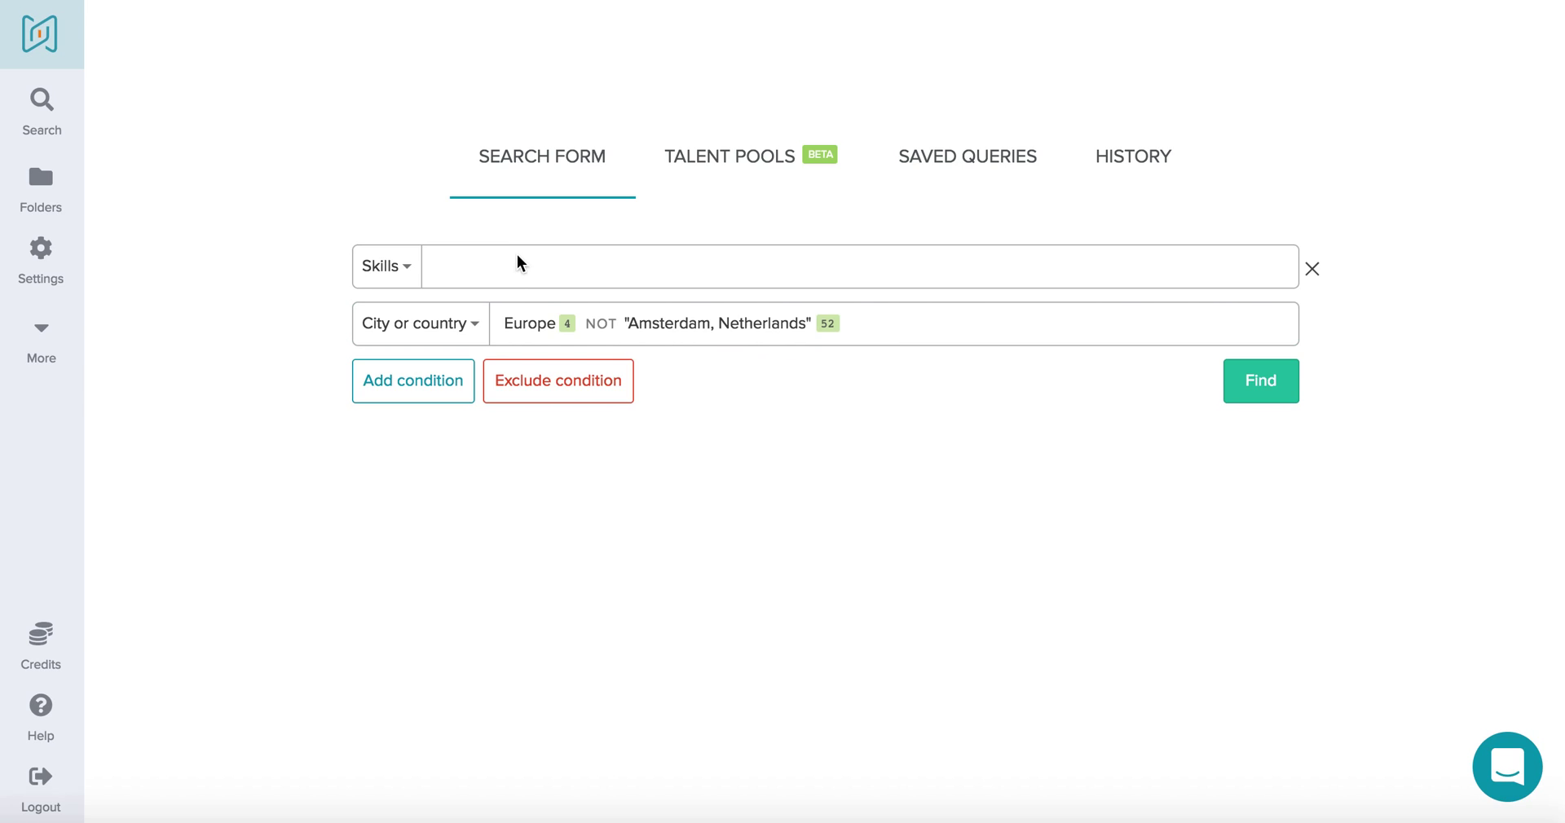
Require both java AND javascript in the Skills condition
left_click(516, 268)
type("java")
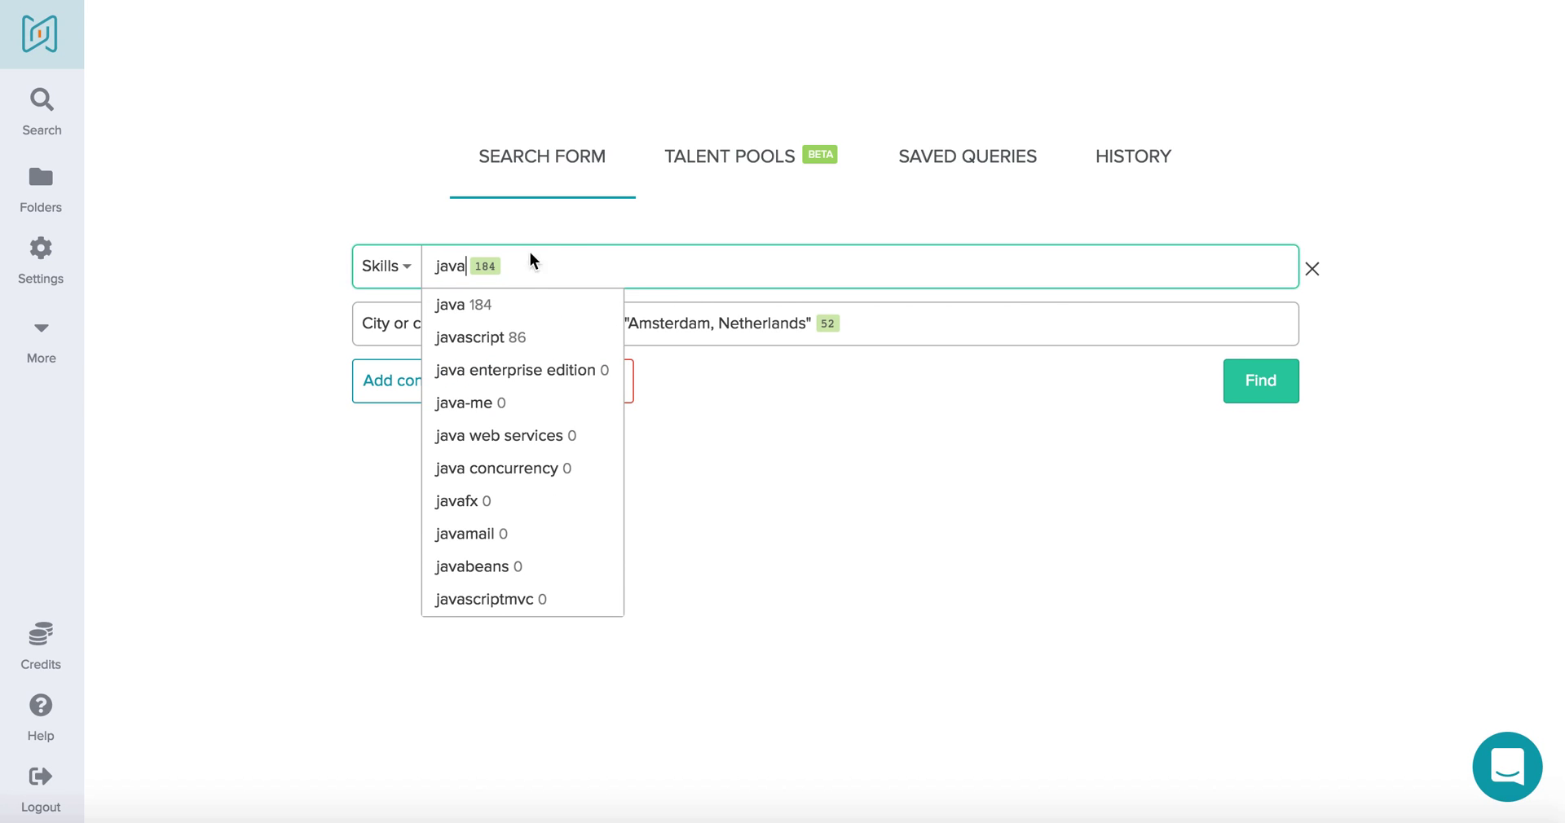
left_click(504, 306)
left_click(521, 346)
type("java 184")
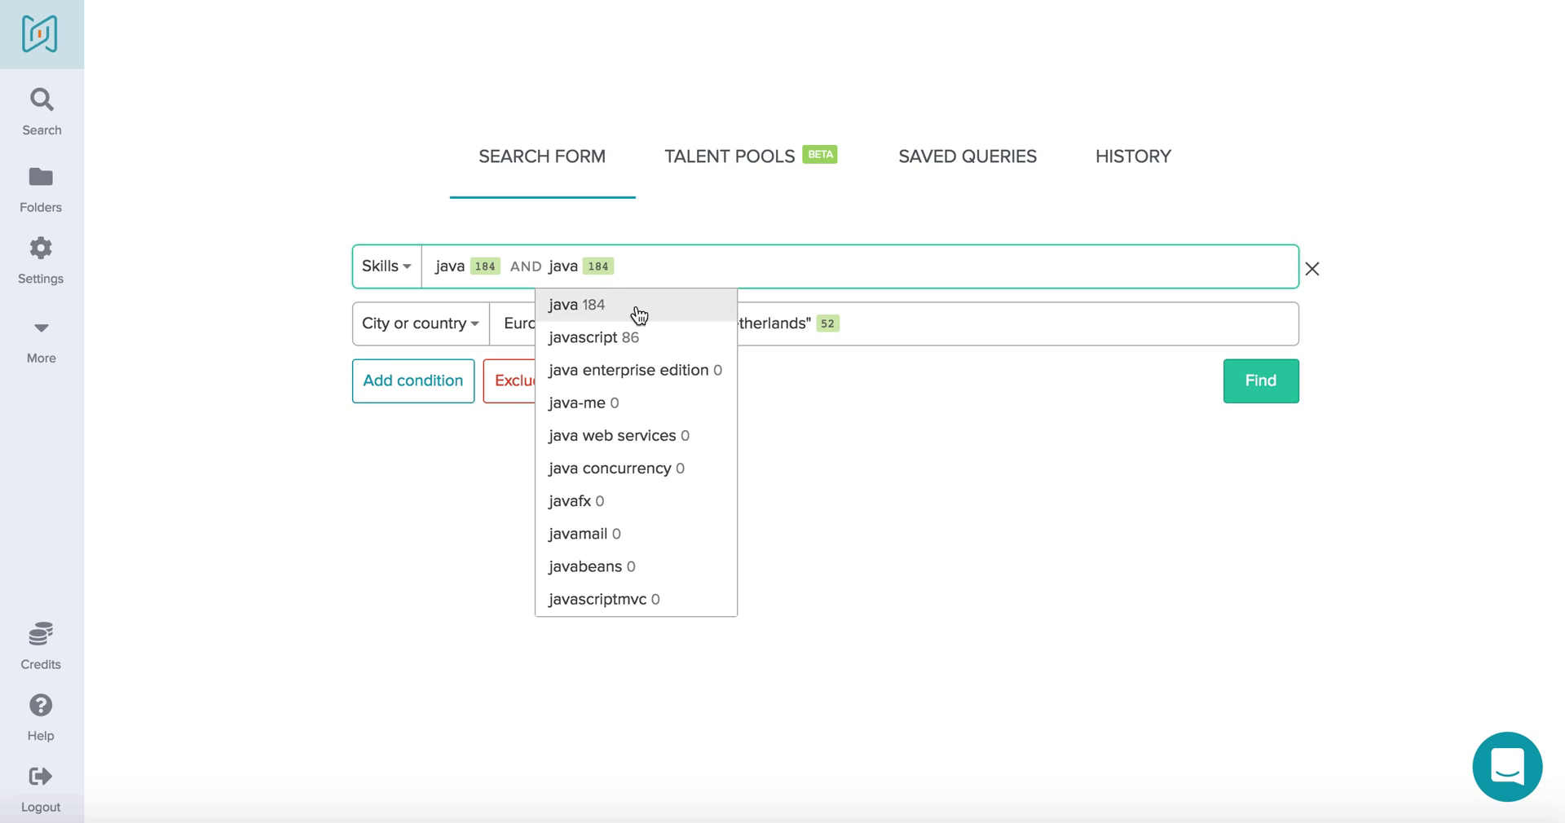
left_click(629, 335)
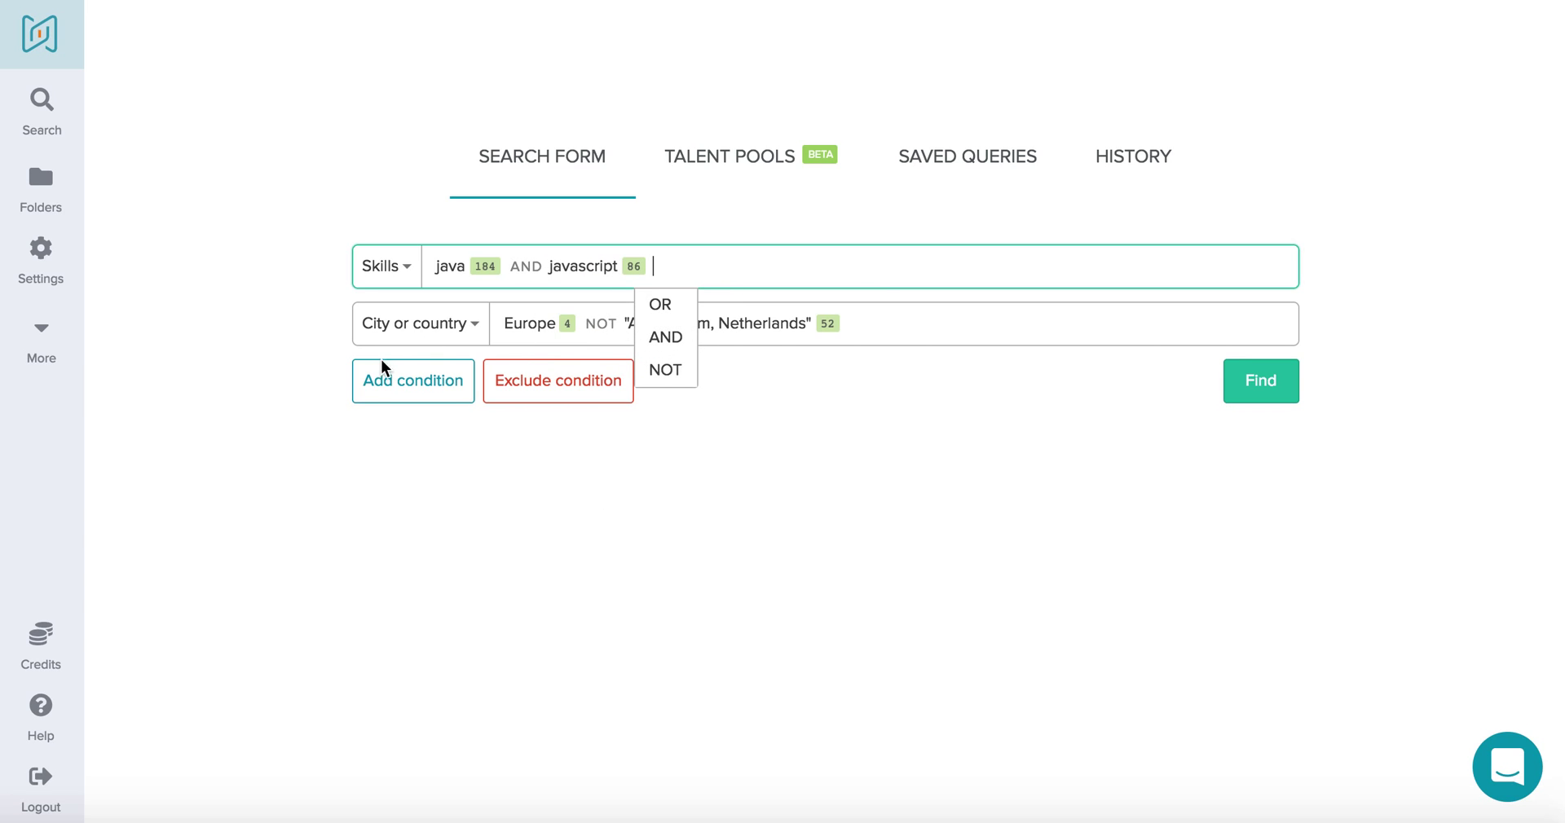
left_click(412, 388)
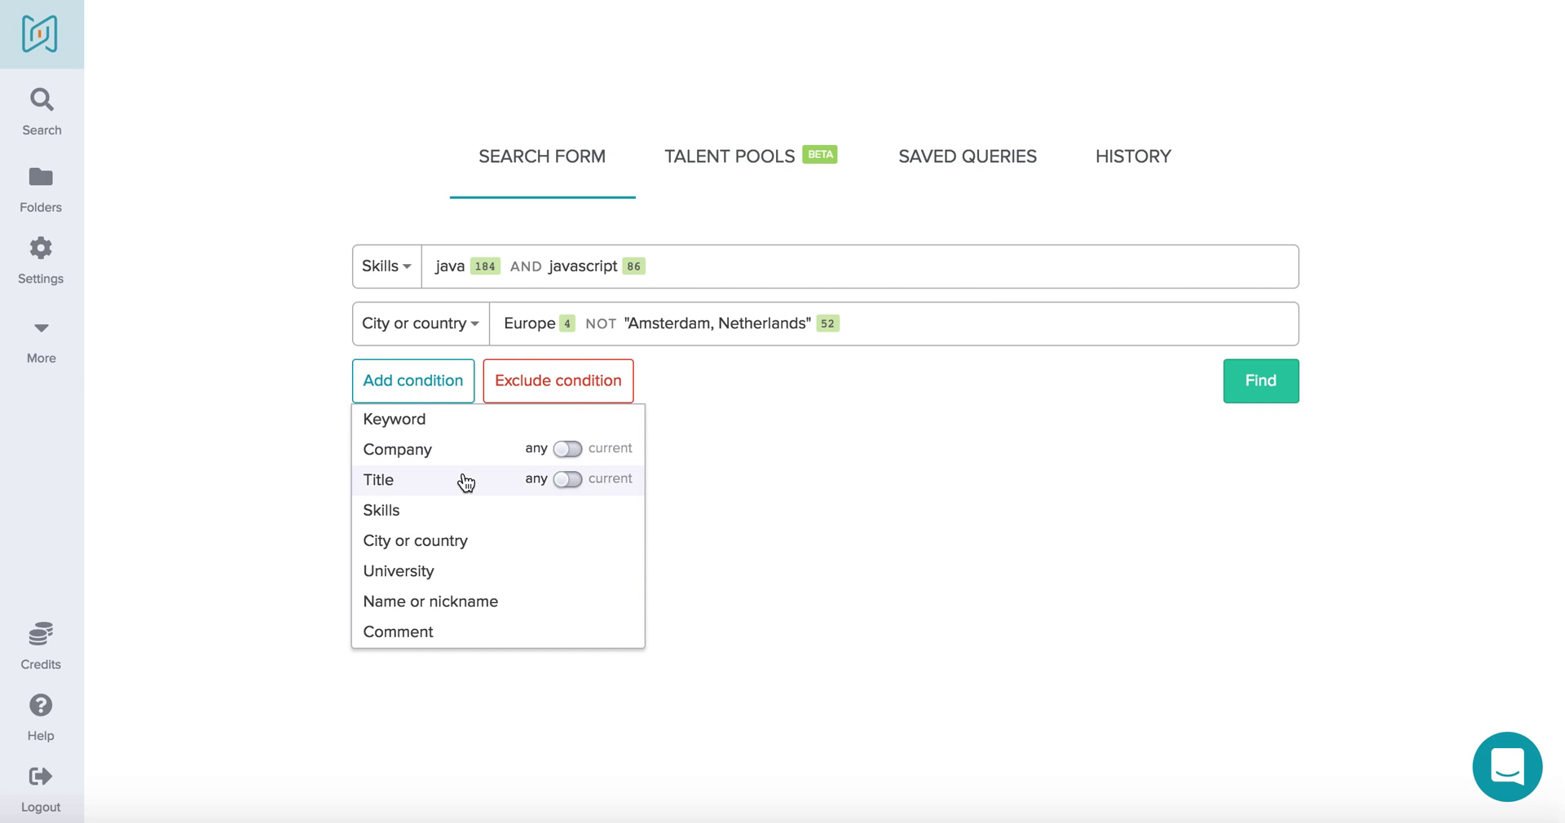
Add a Current title condition set to 'software developer'
left_click(576, 479)
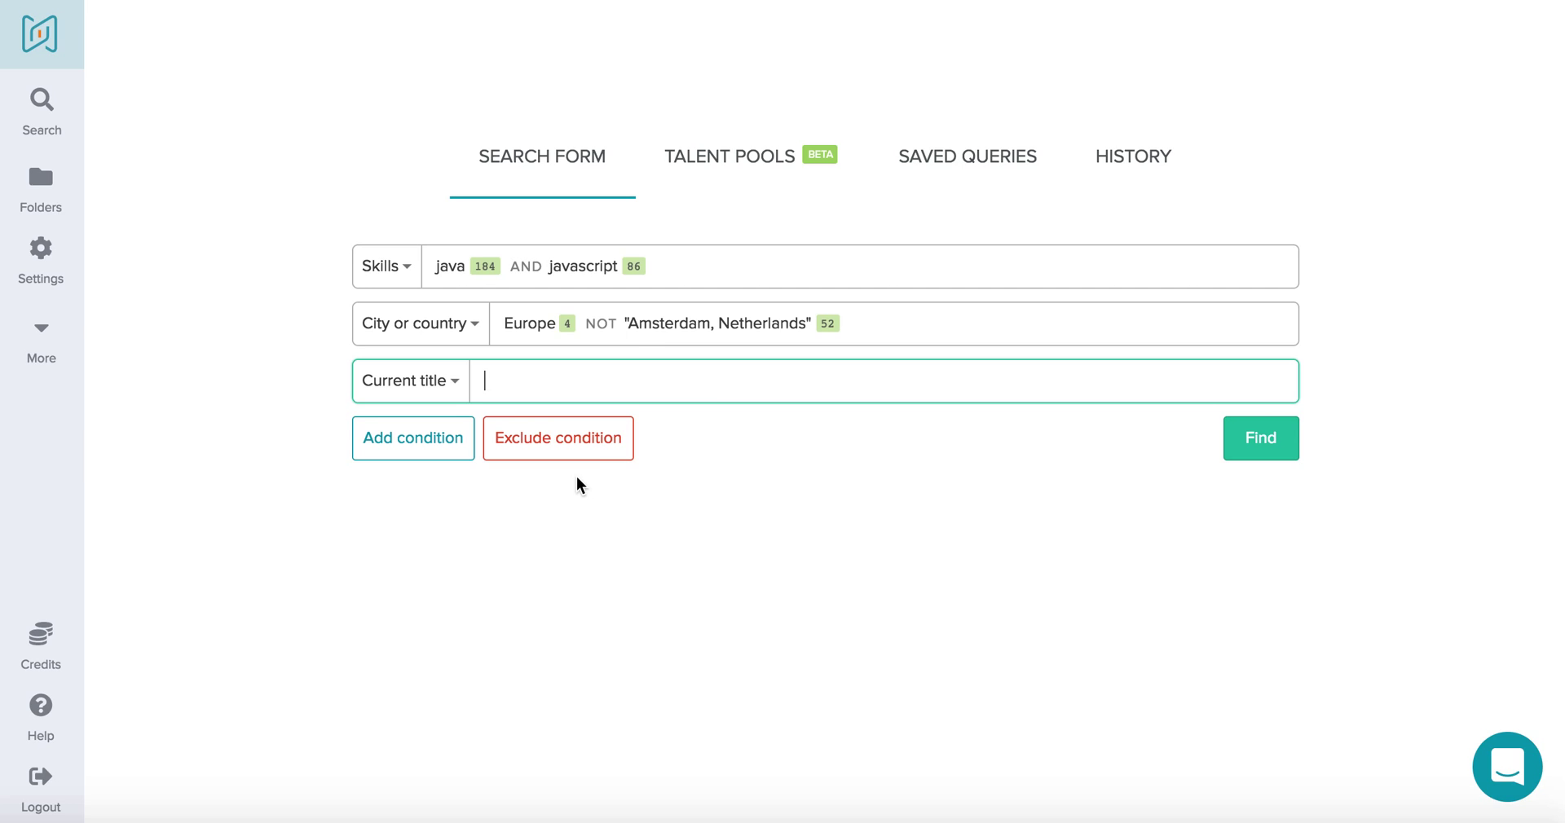
type("deve")
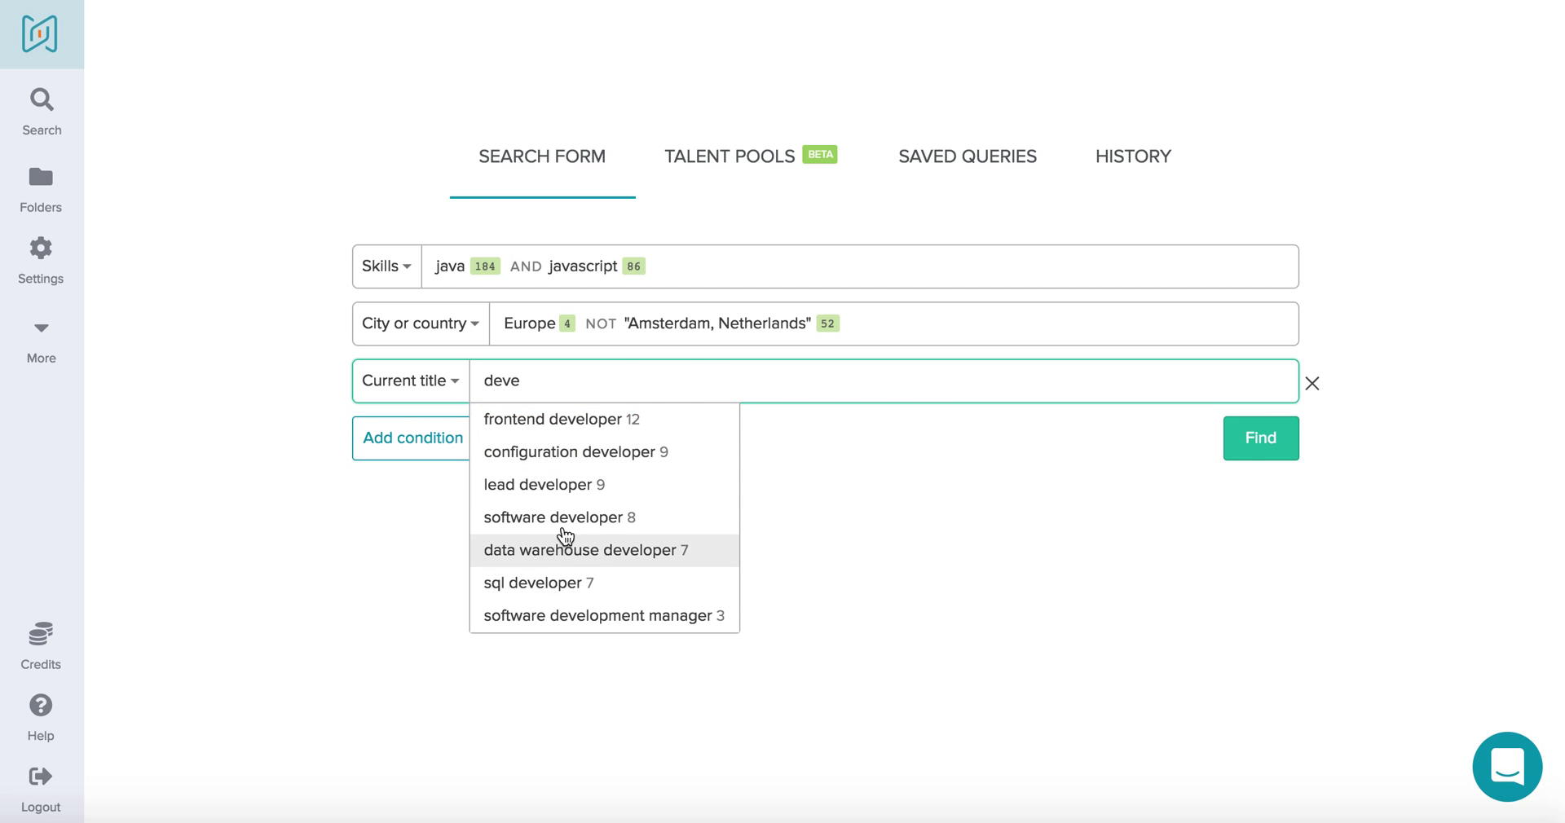
left_click(562, 520)
left_click(1005, 551)
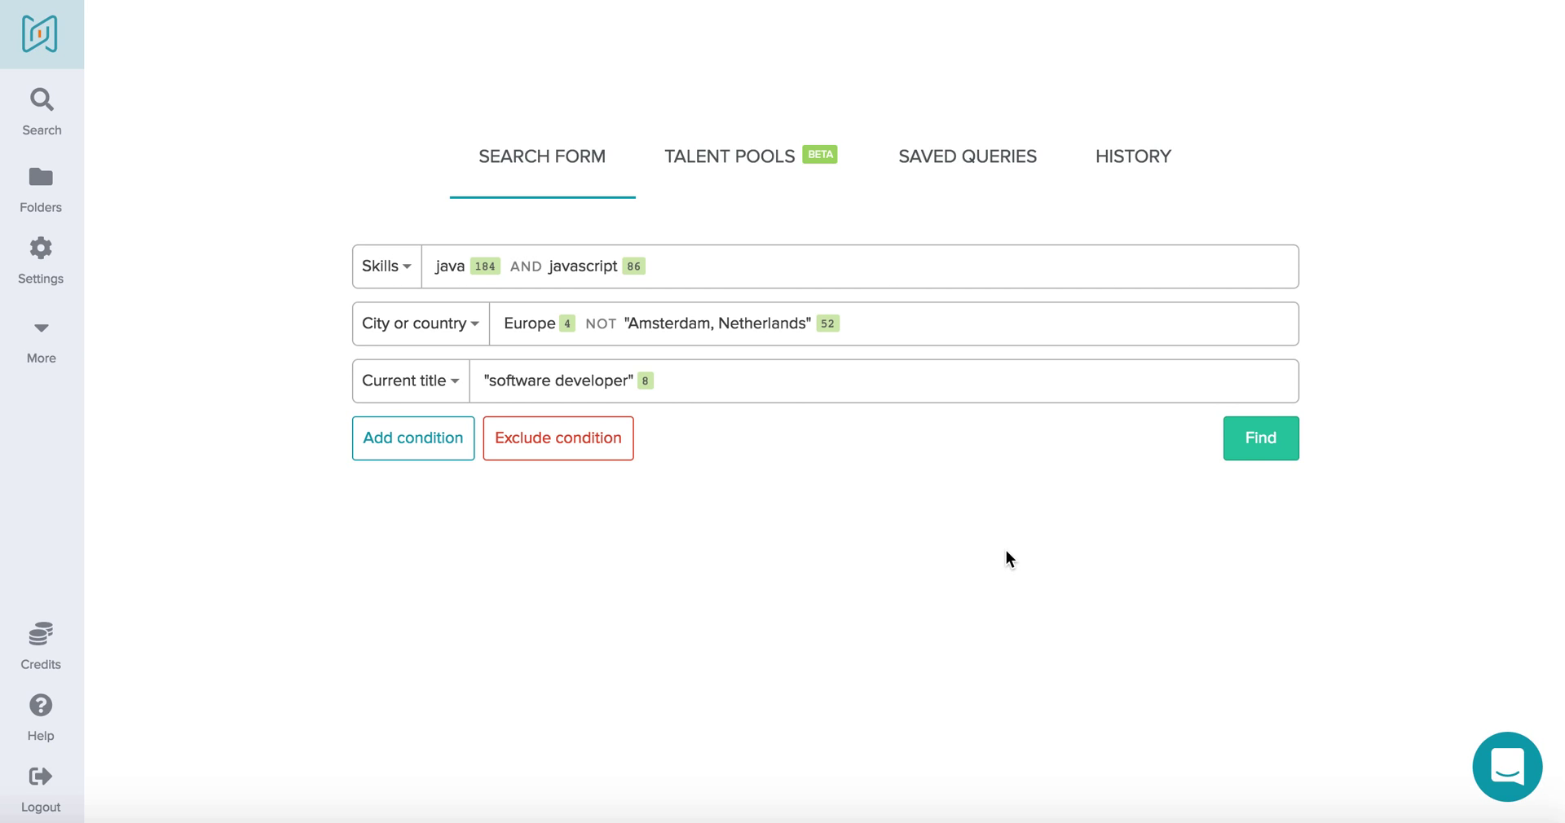
Run the search, review the 96 815 candidates, and show the sort options
left_click(1270, 446)
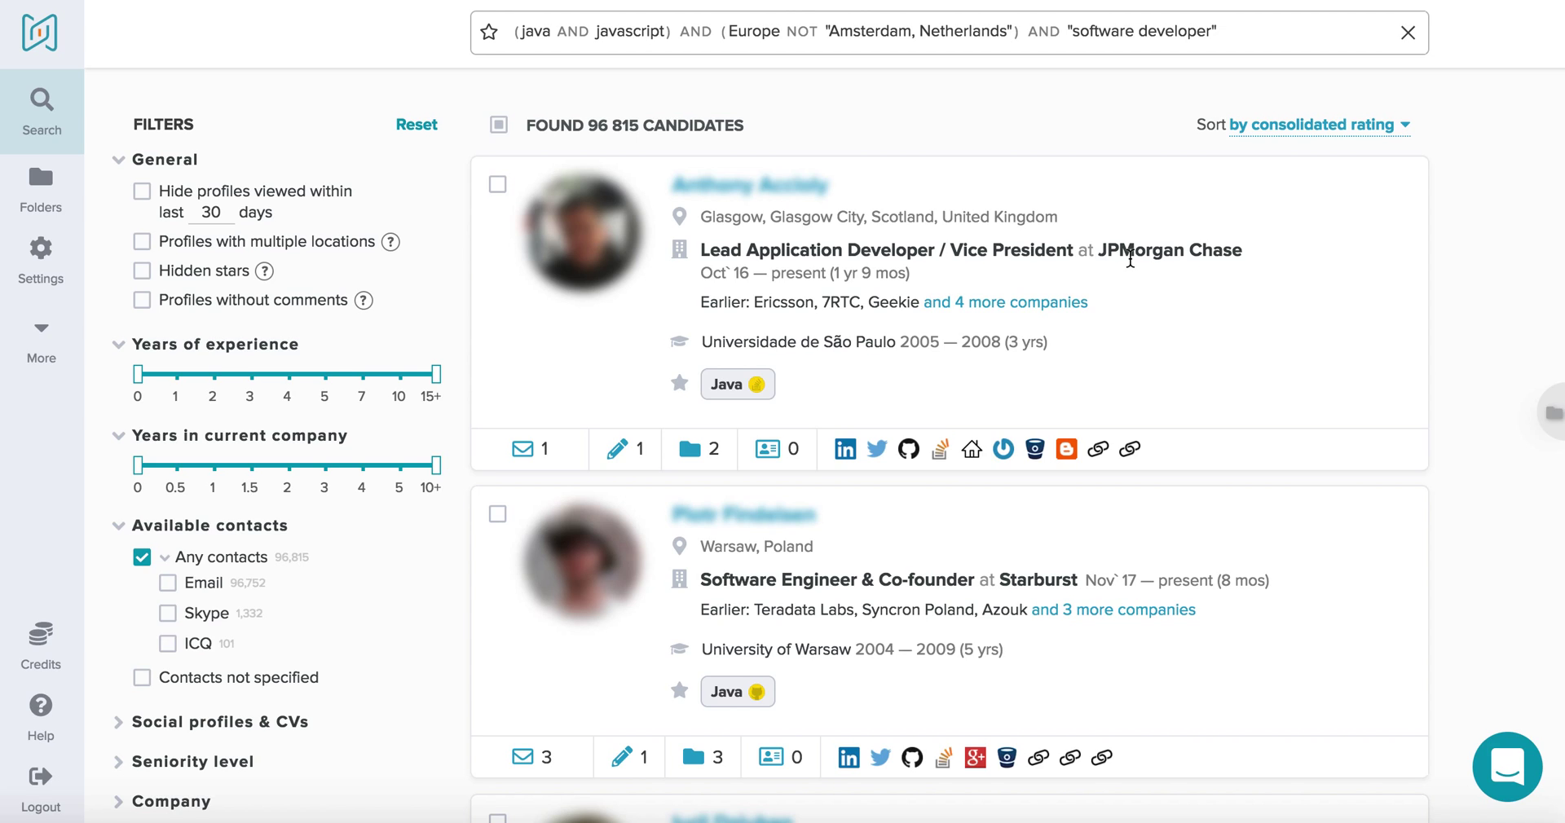
left_click(1332, 129)
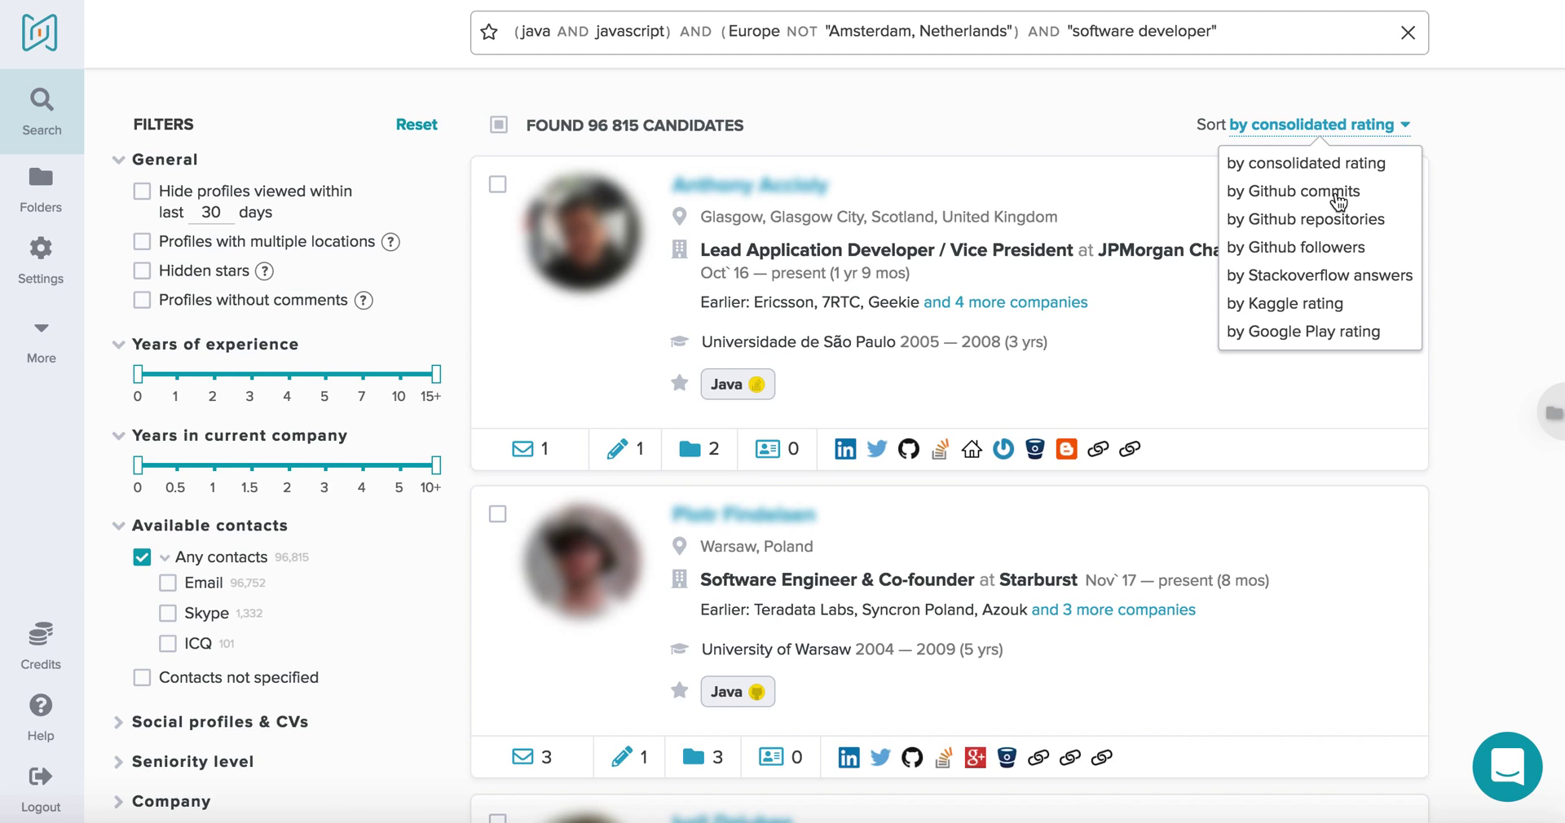
Sort the results by Github commits
left_click(1336, 194)
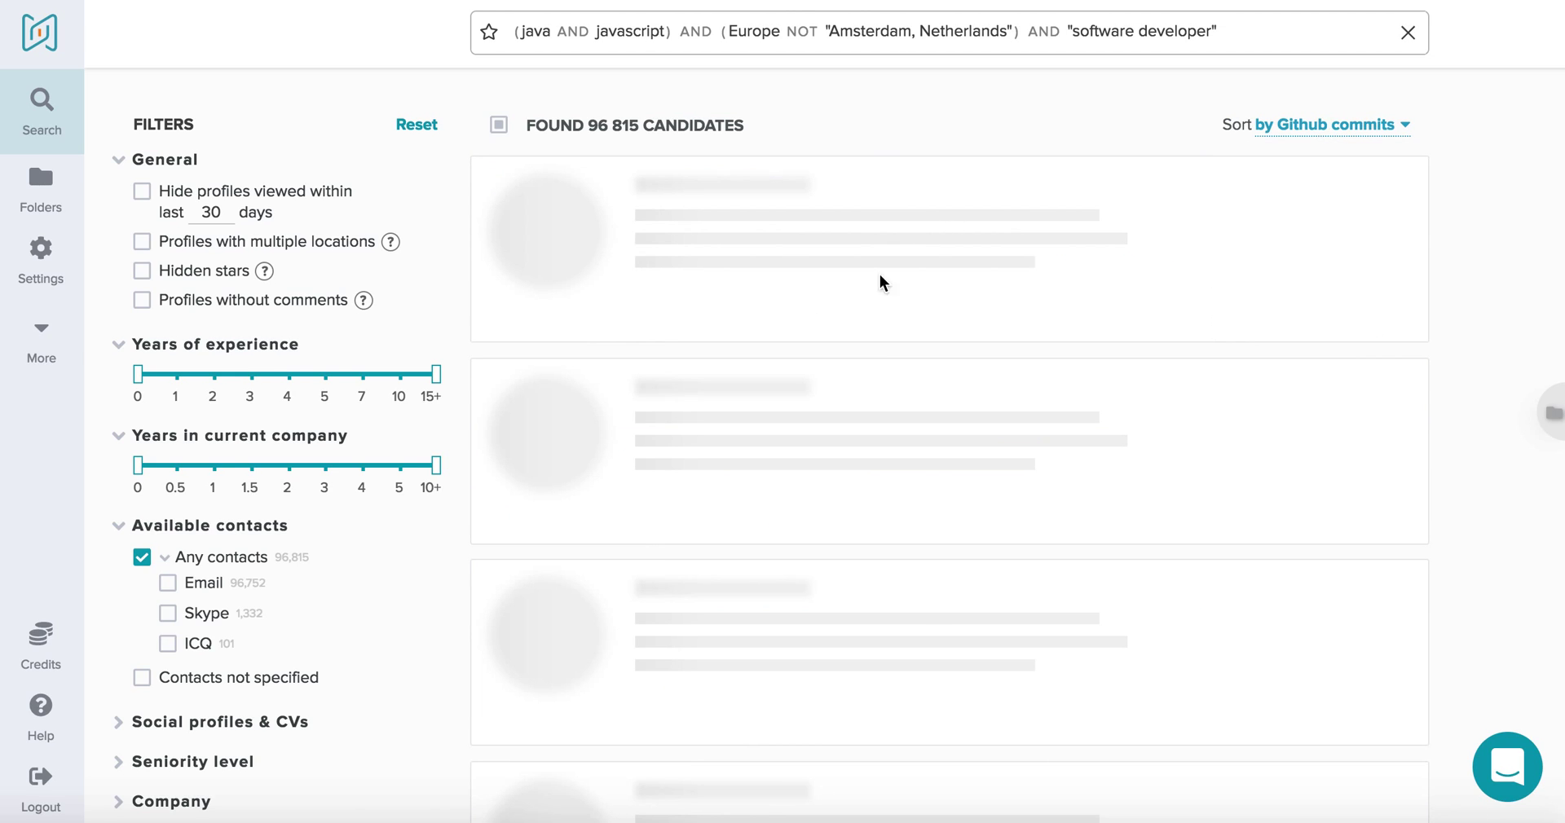
scroll(562, 309, "down", 1)
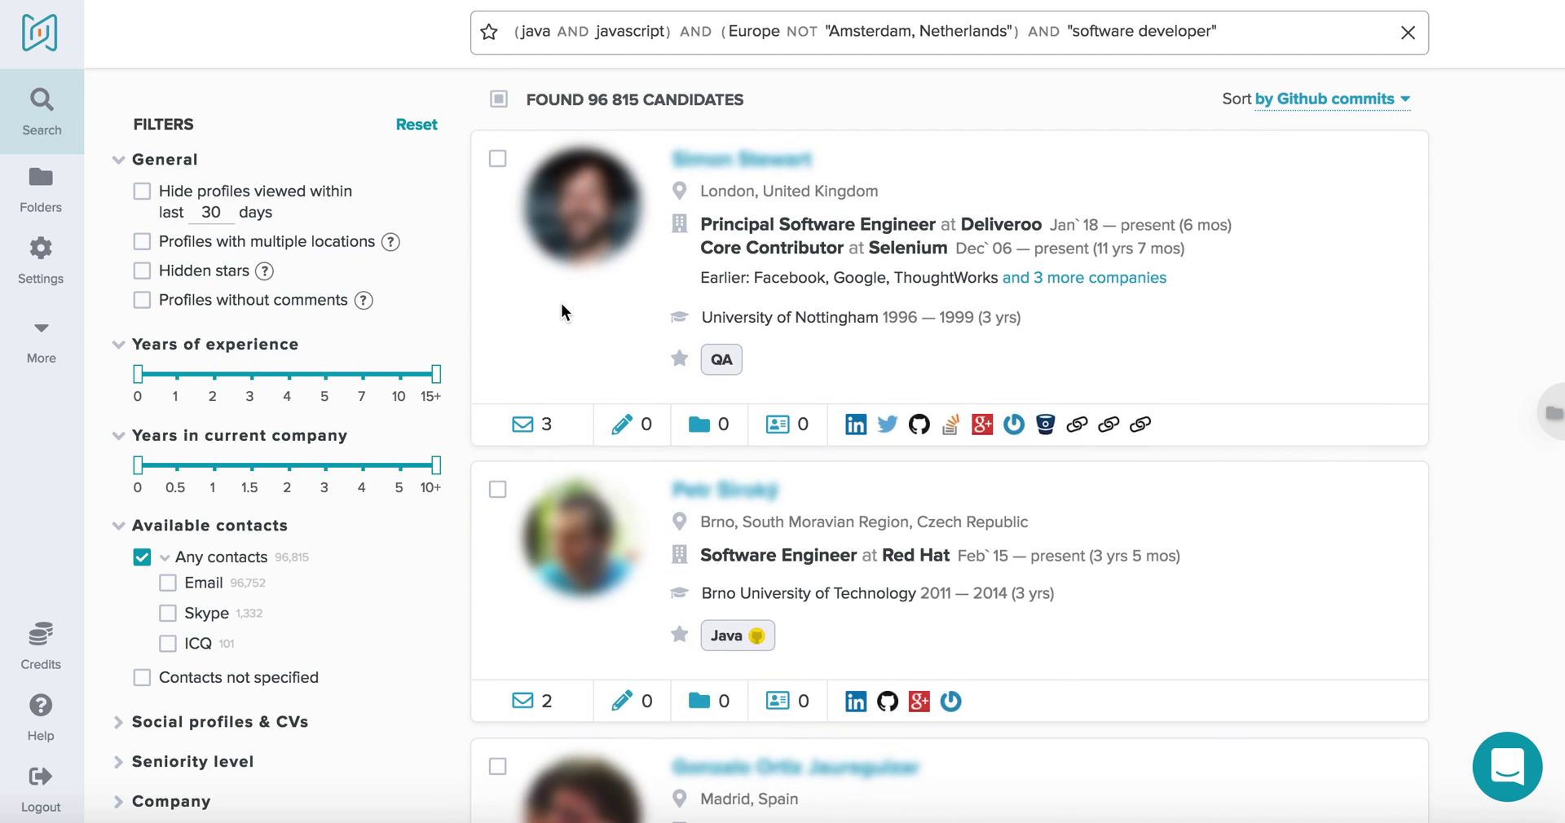
scroll(560, 302, "down", 10)
scroll(561, 304, "up", 8)
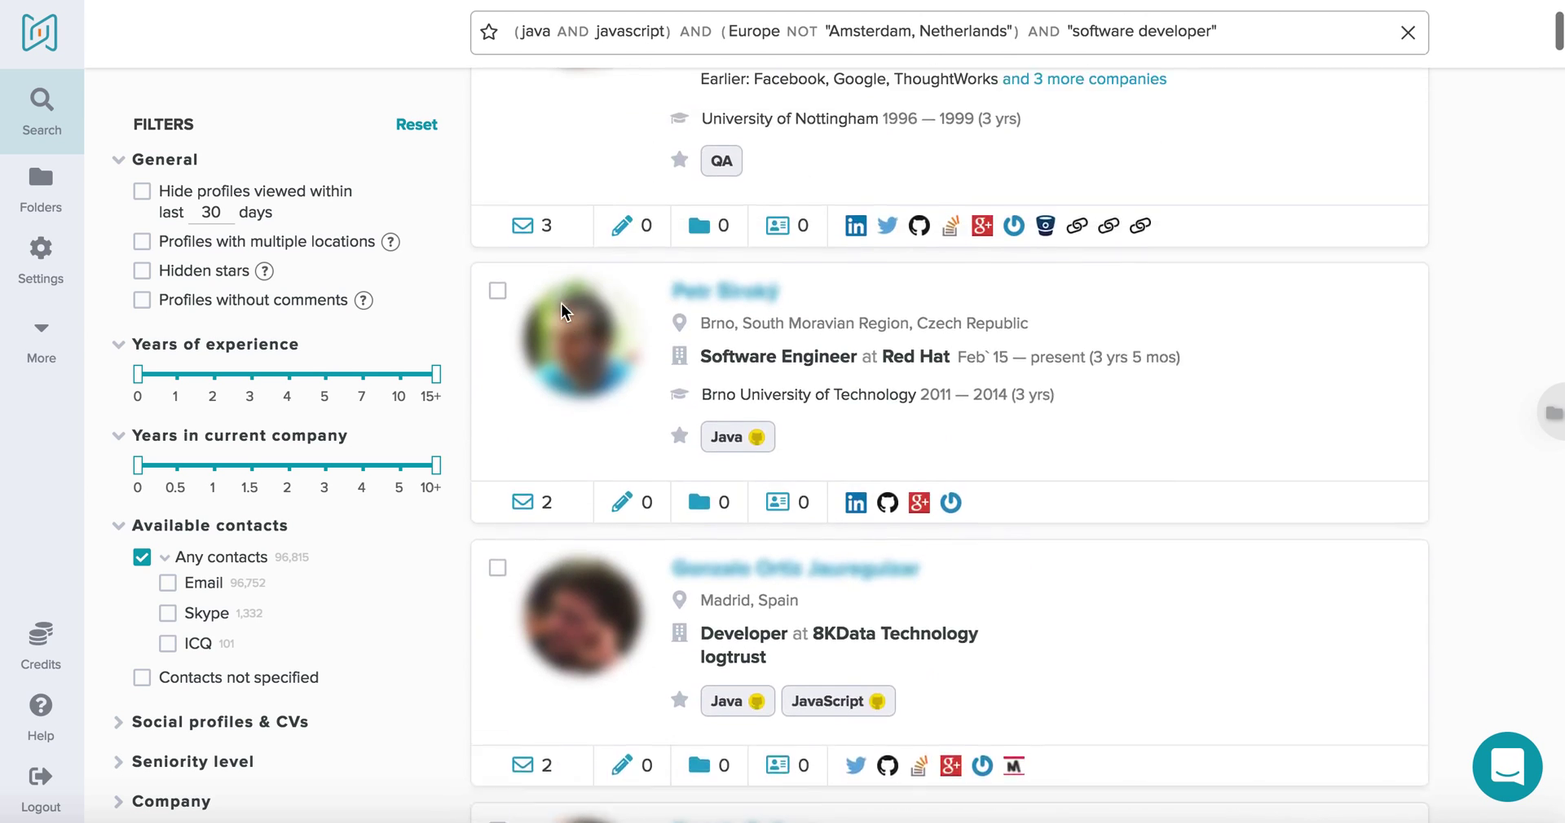
scroll(561, 304, "up", 3)
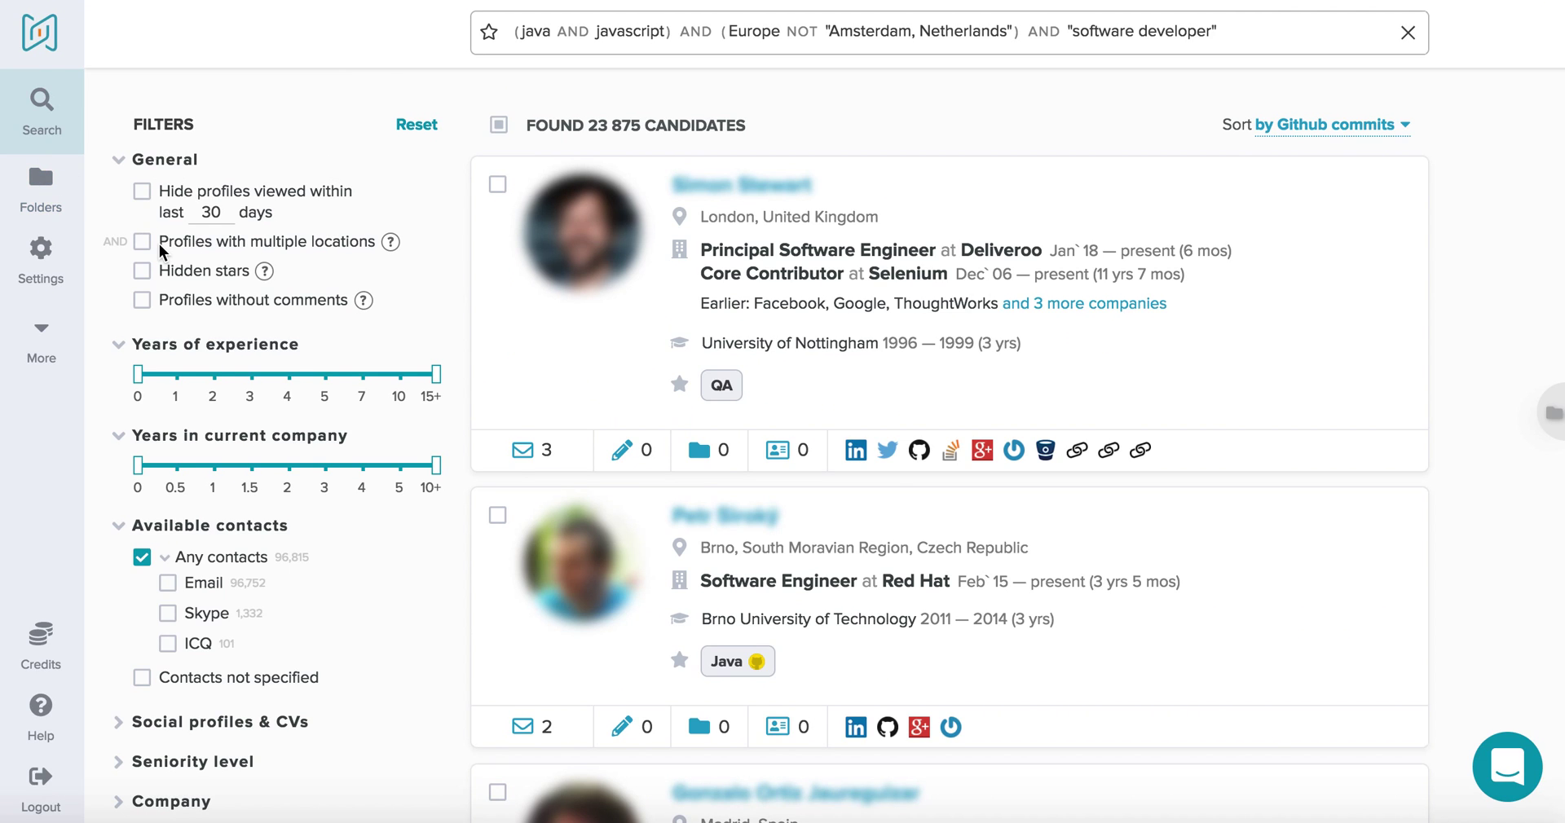
Limit results to candidates with Hidden stars, leaving 8 448 candidates
left_click(143, 274)
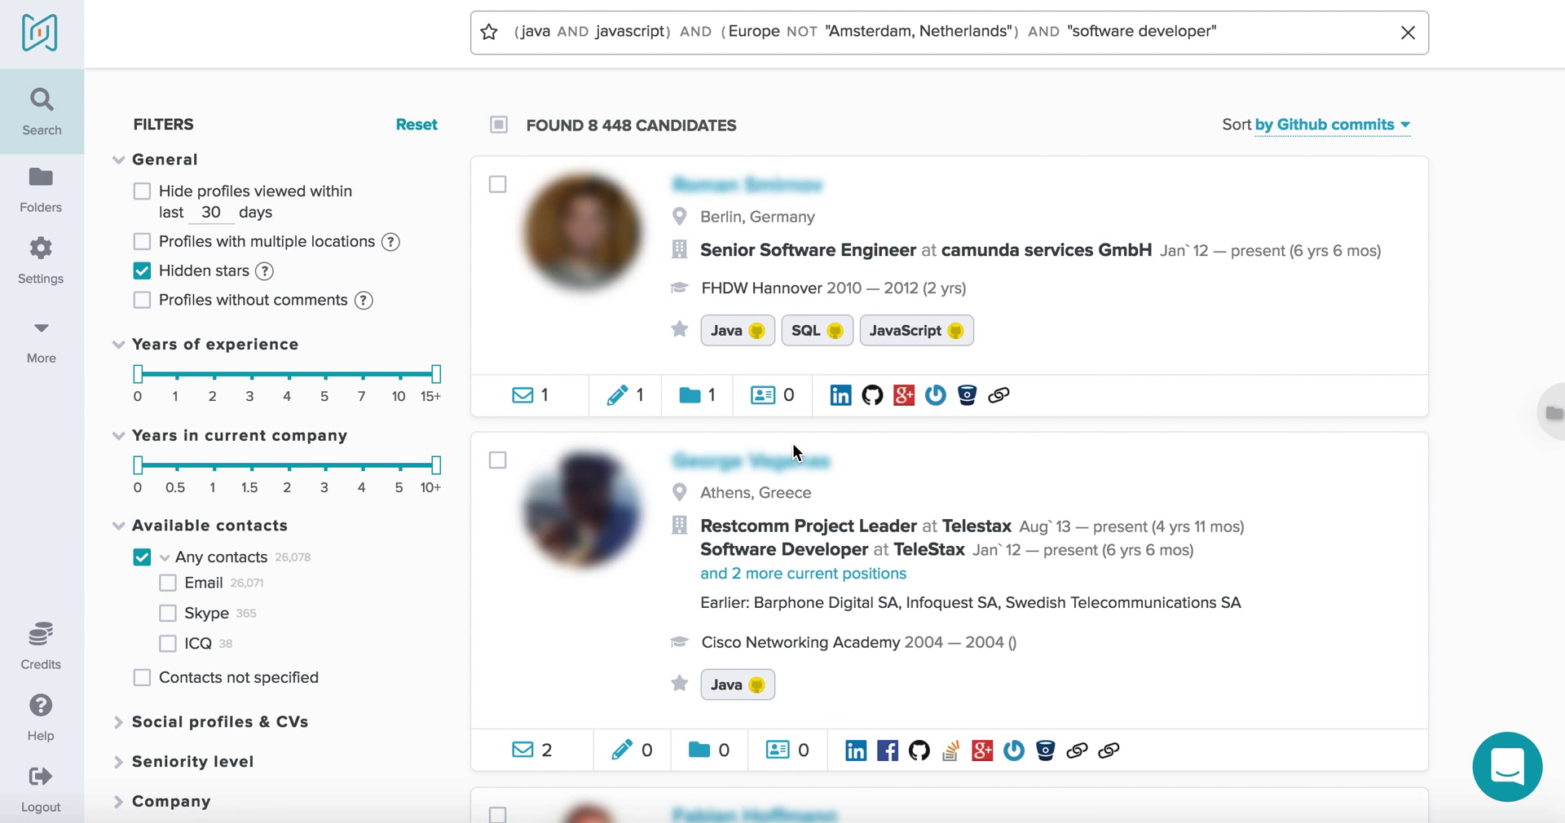
scroll(794, 447, "down", 10)
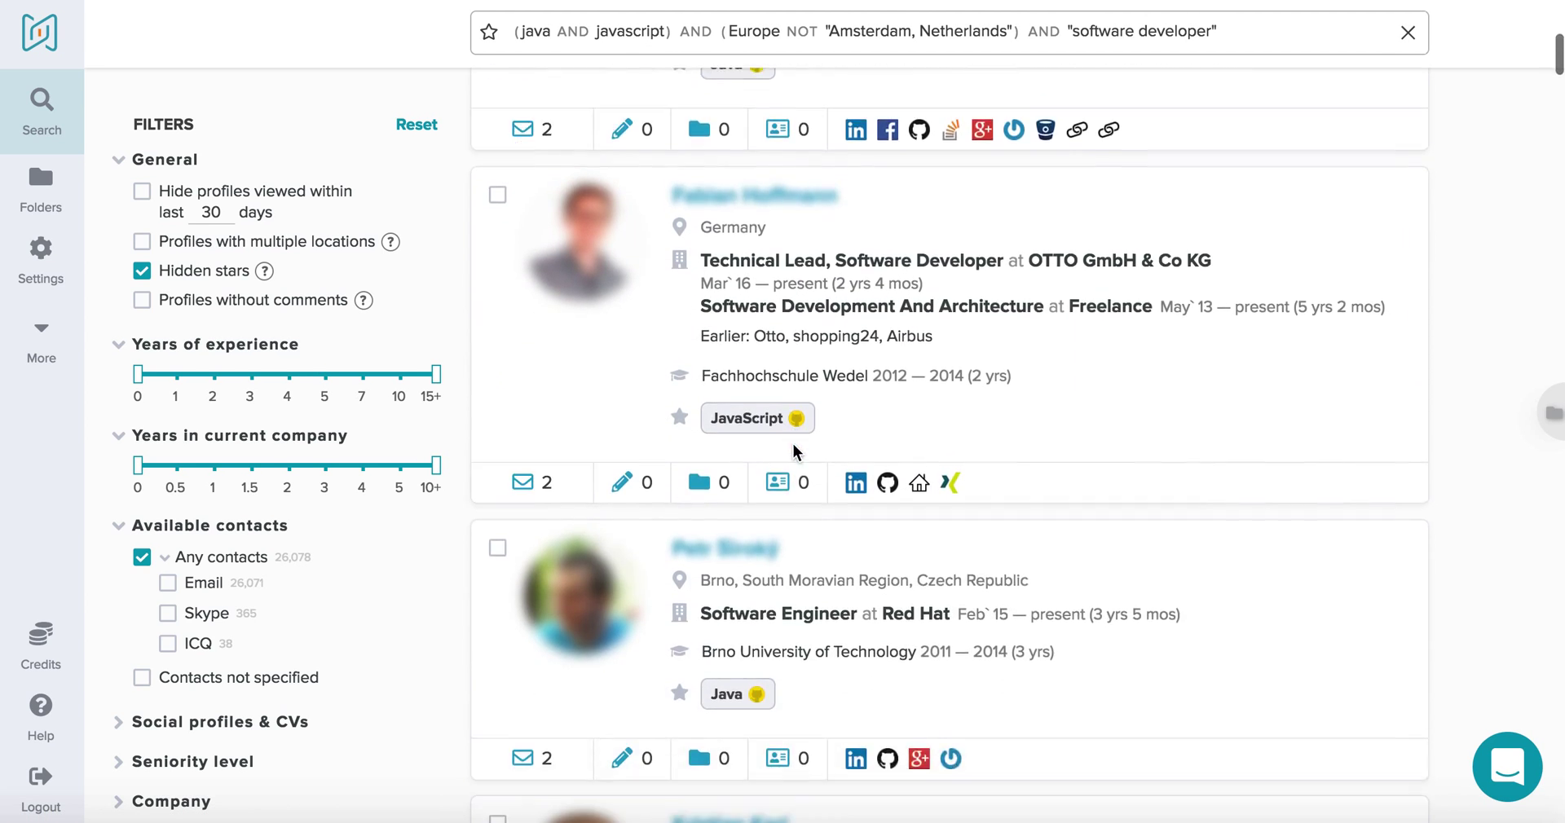
scroll(794, 448, "down", 6)
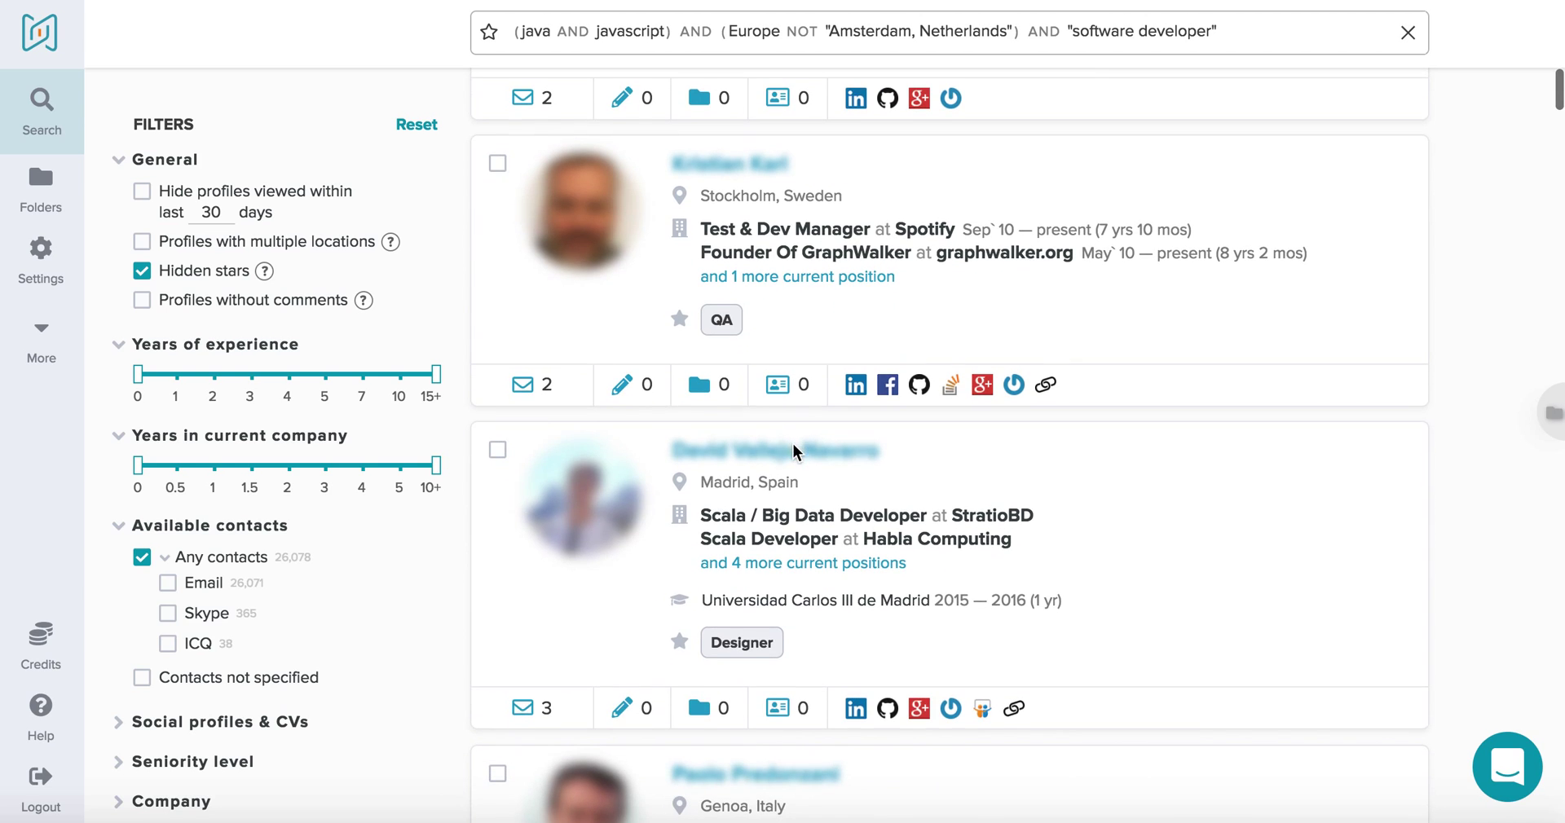
scroll(796, 453, "down", 5)
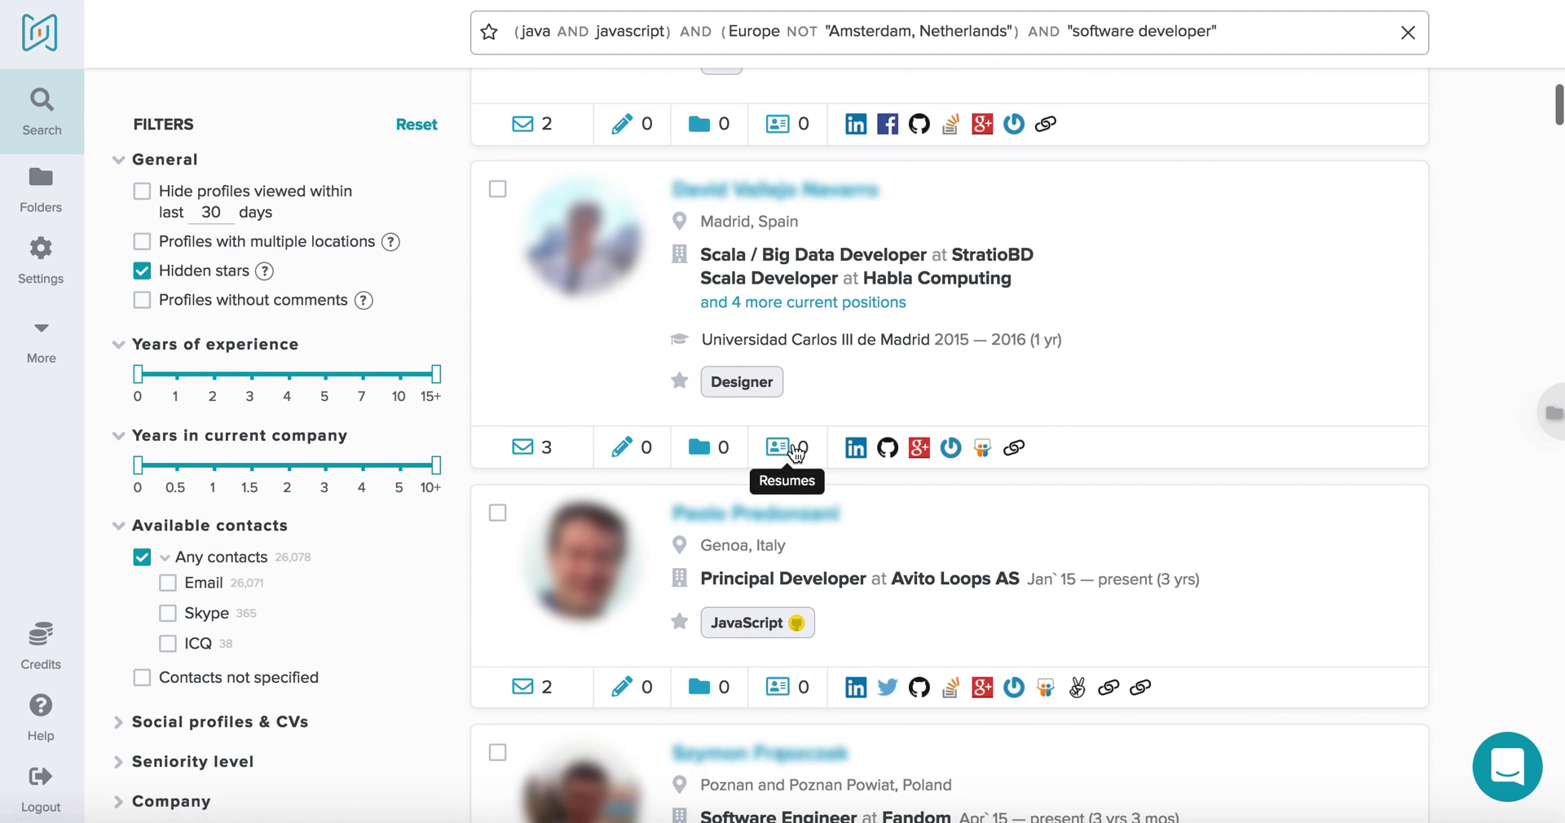
scroll(796, 453, "down", 5)
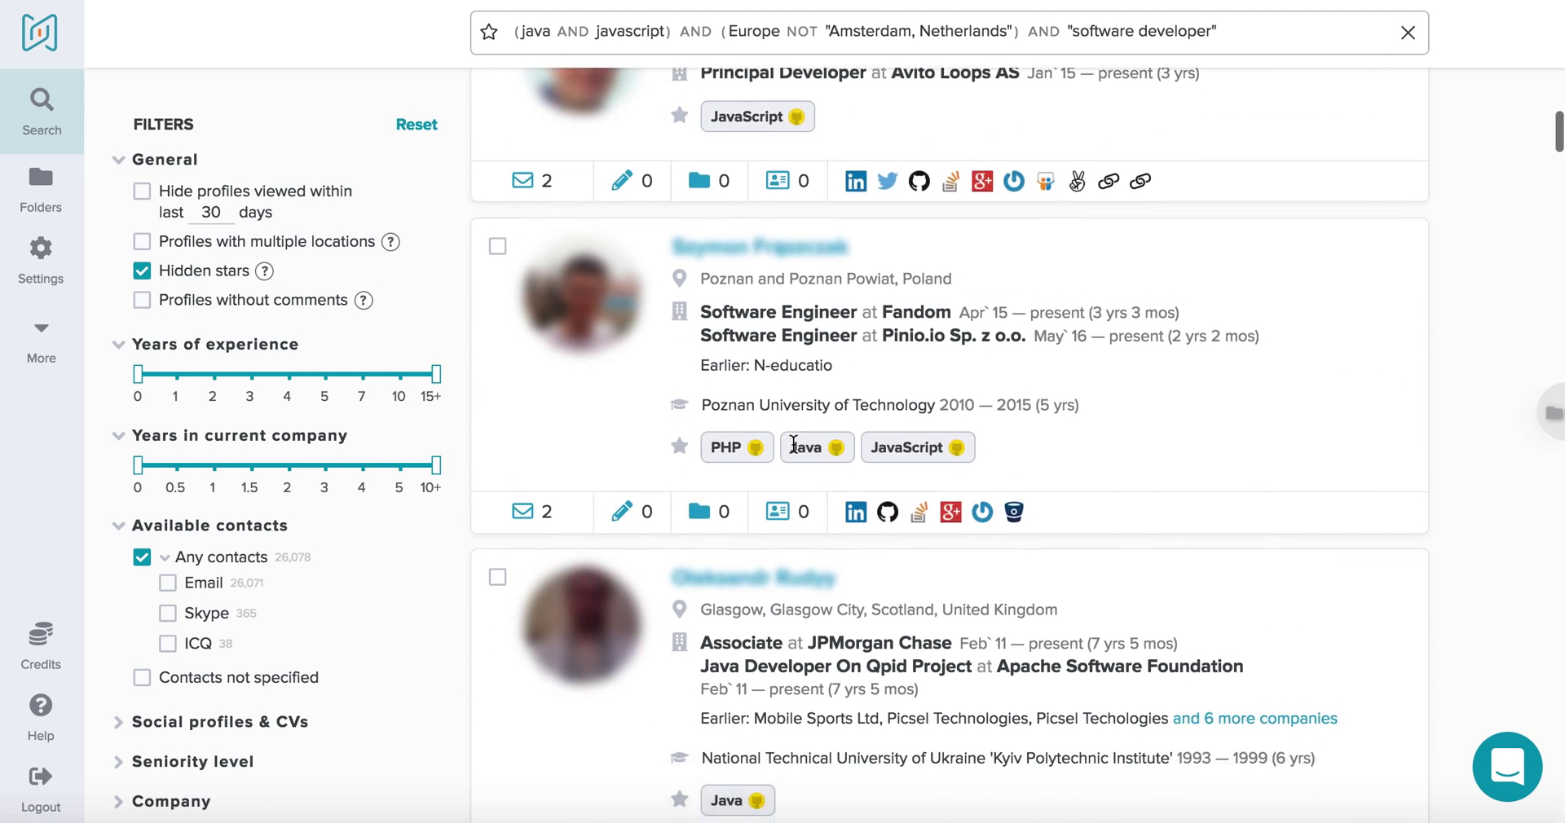
scroll(795, 448, "up", 2)
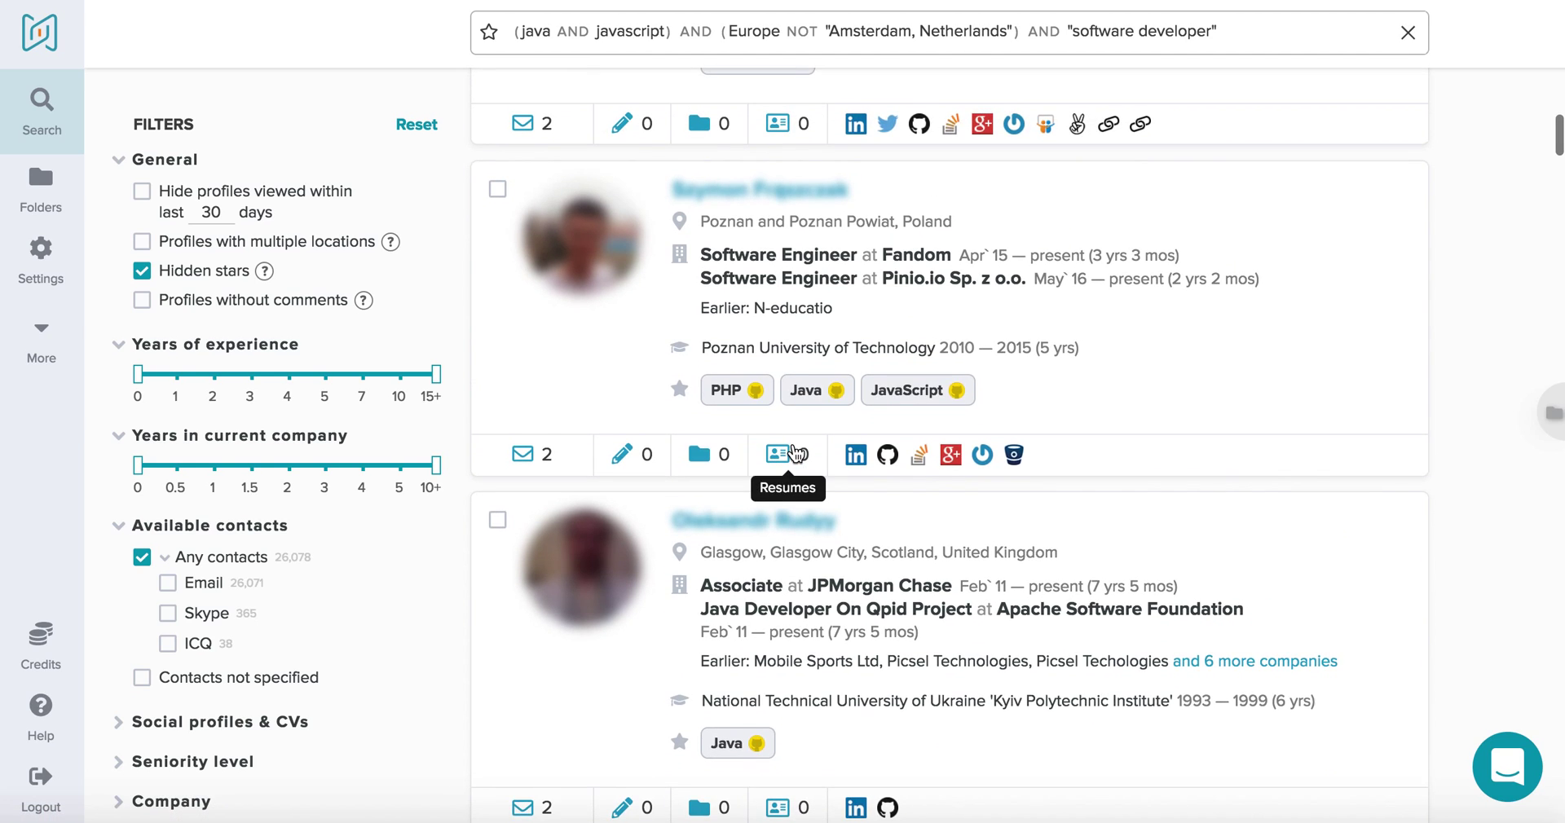
scroll(794, 453, "up", 15)
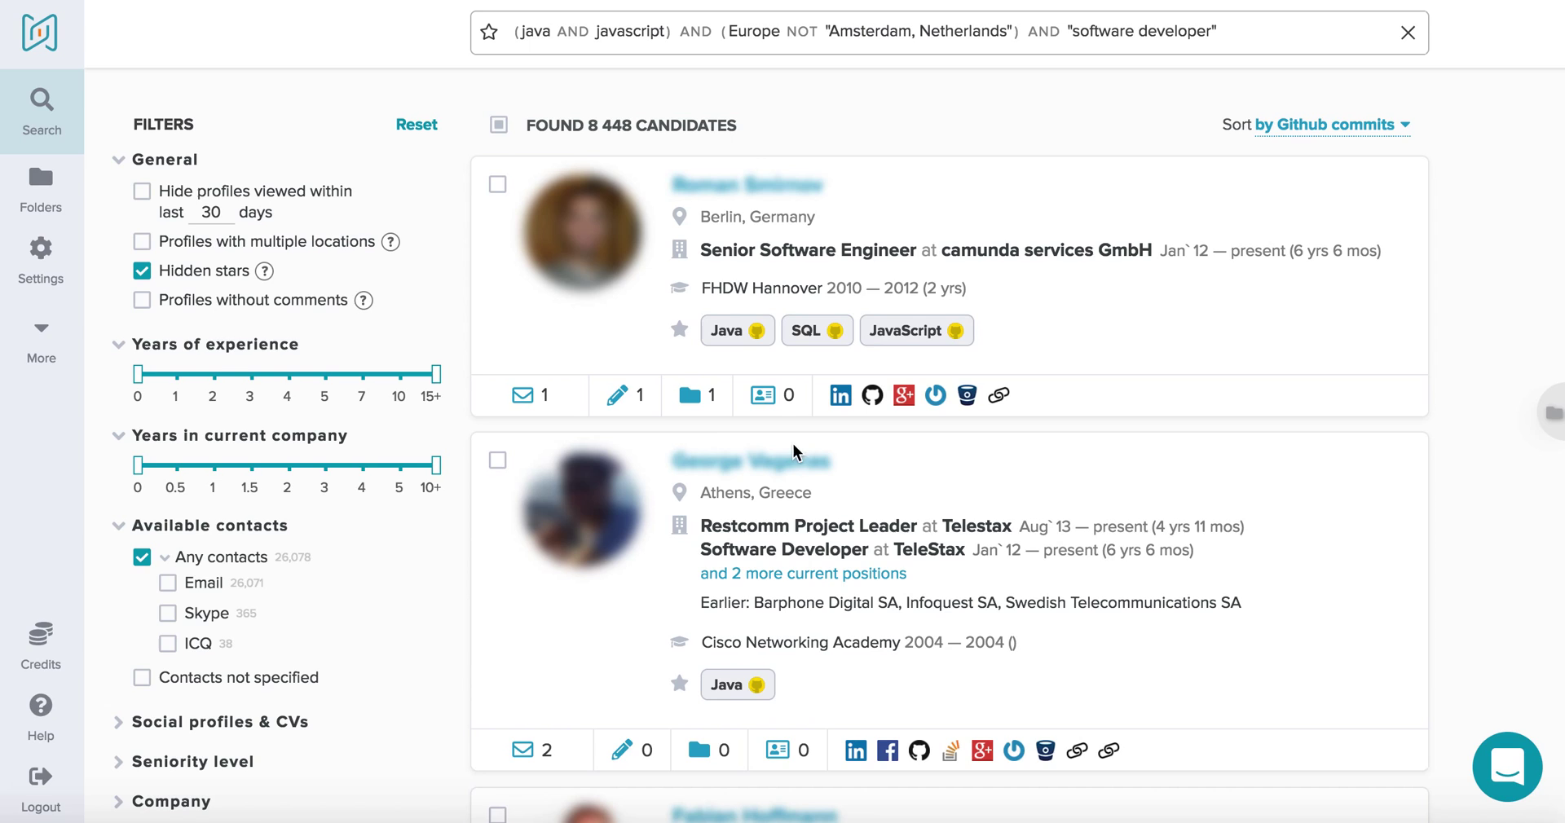
Turn off the Hidden stars filter
left_click(141, 270)
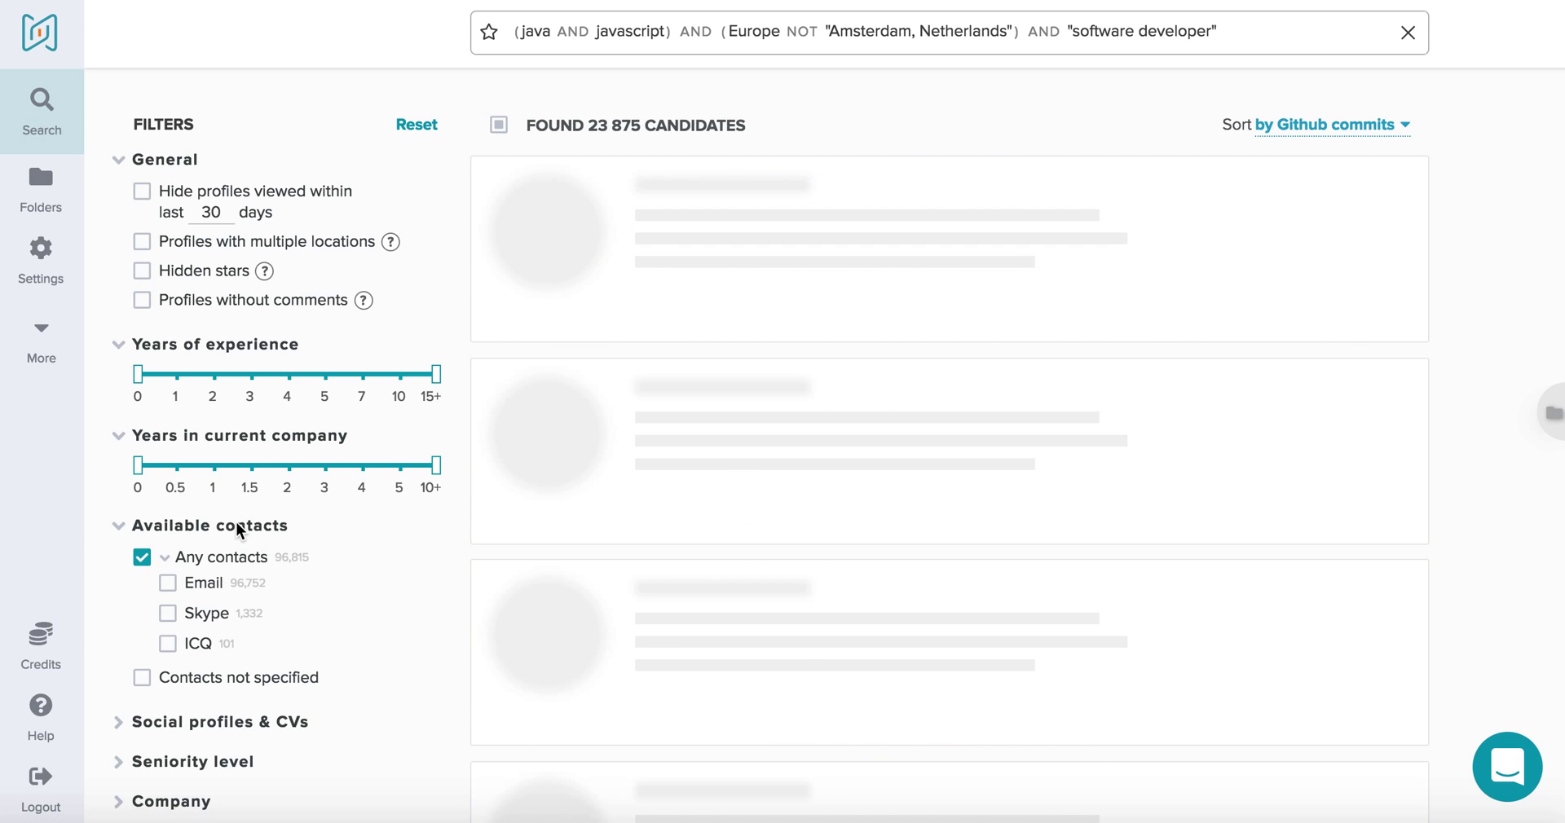
scroll(236, 524, "down", 3)
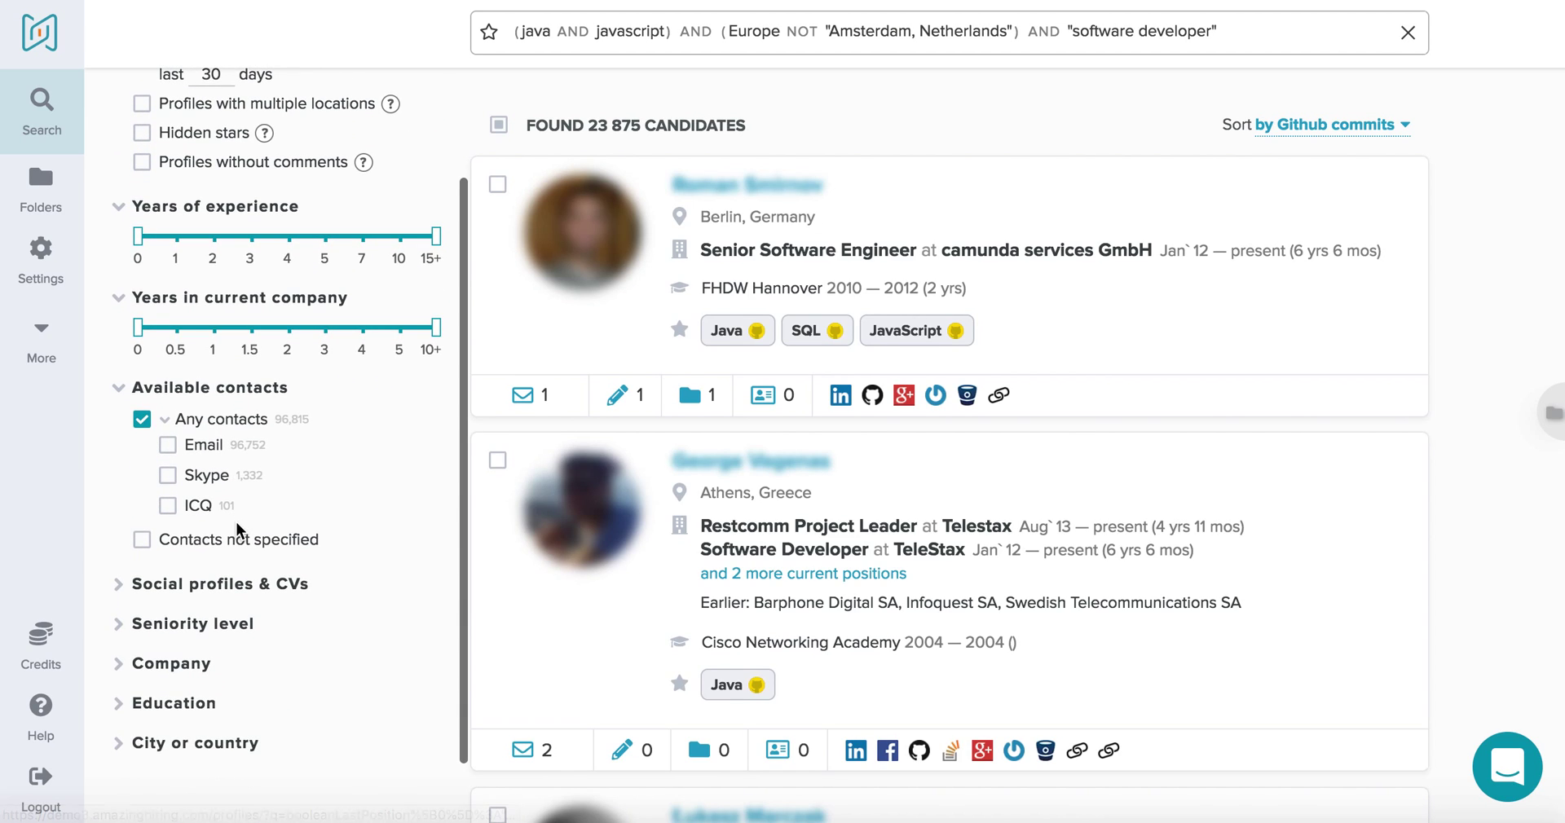
scroll(236, 521, "down", 1)
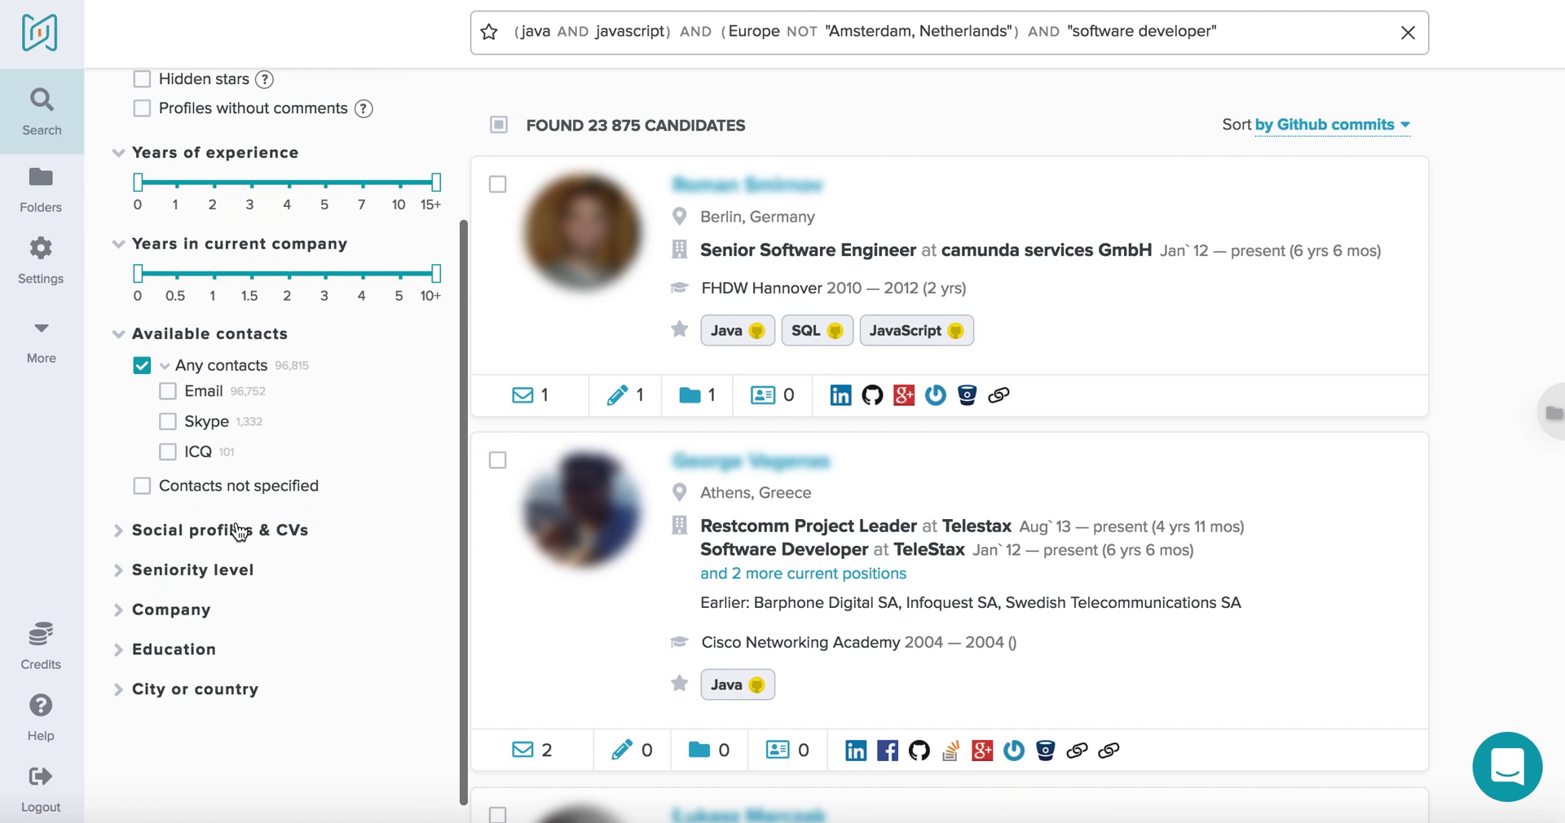
Require Senior seniority and exclude Executive, leaving 11 814 candidates
left_click(159, 575)
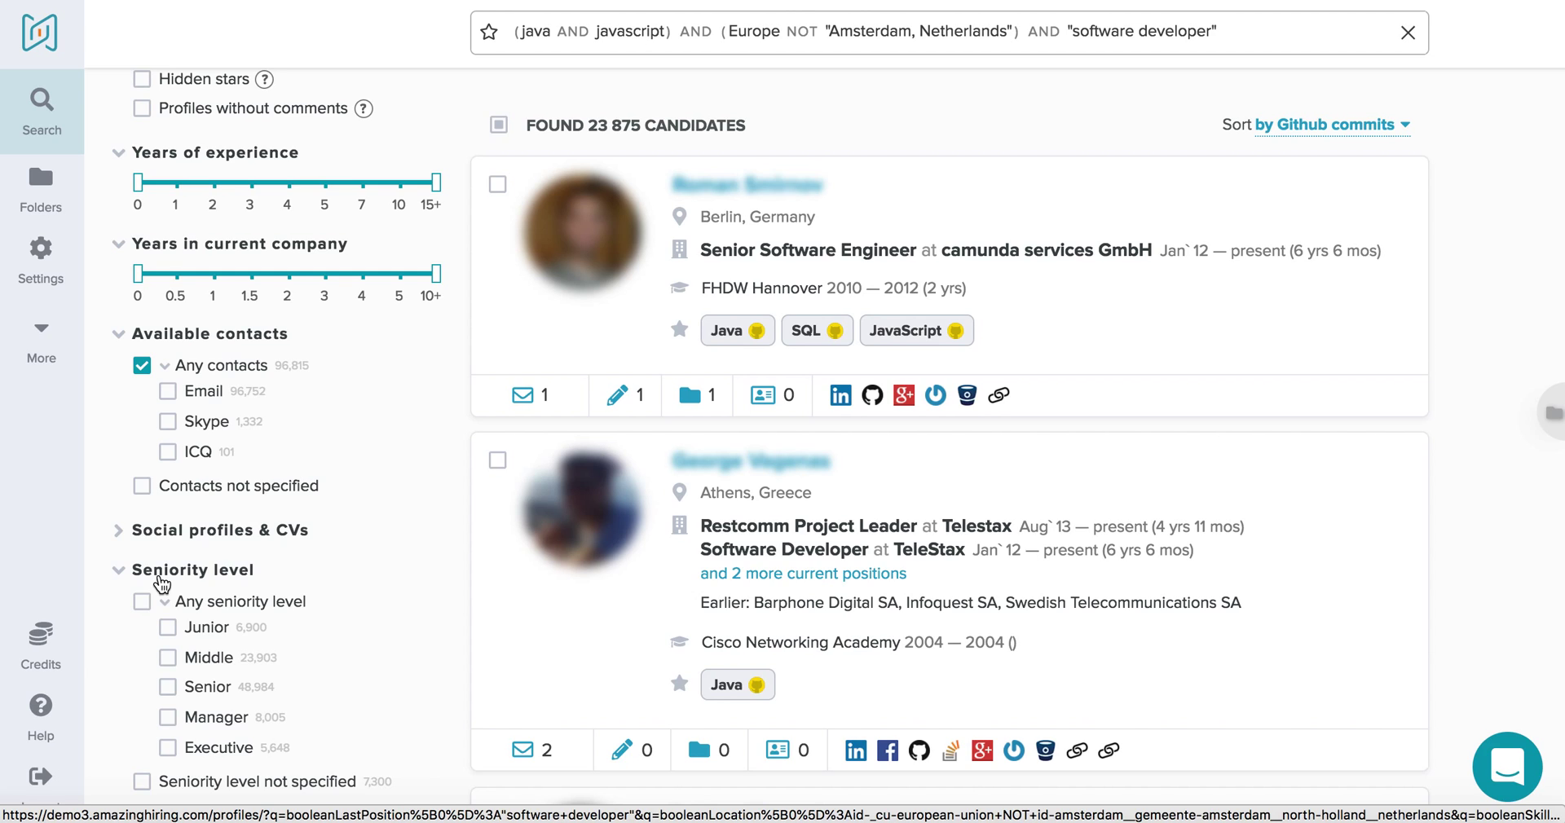
left_click(169, 686)
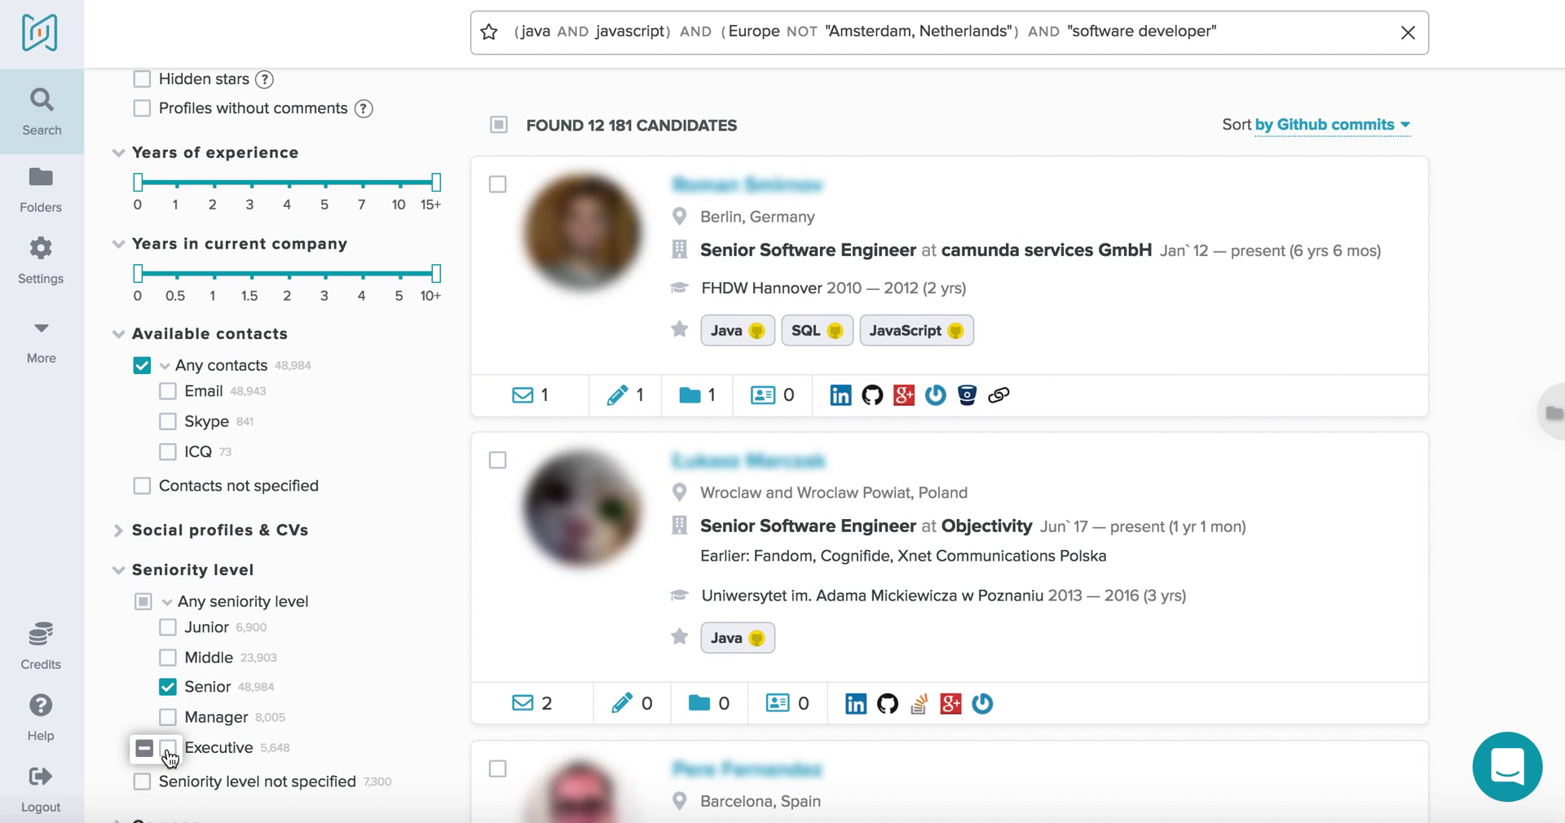
left_click(143, 750)
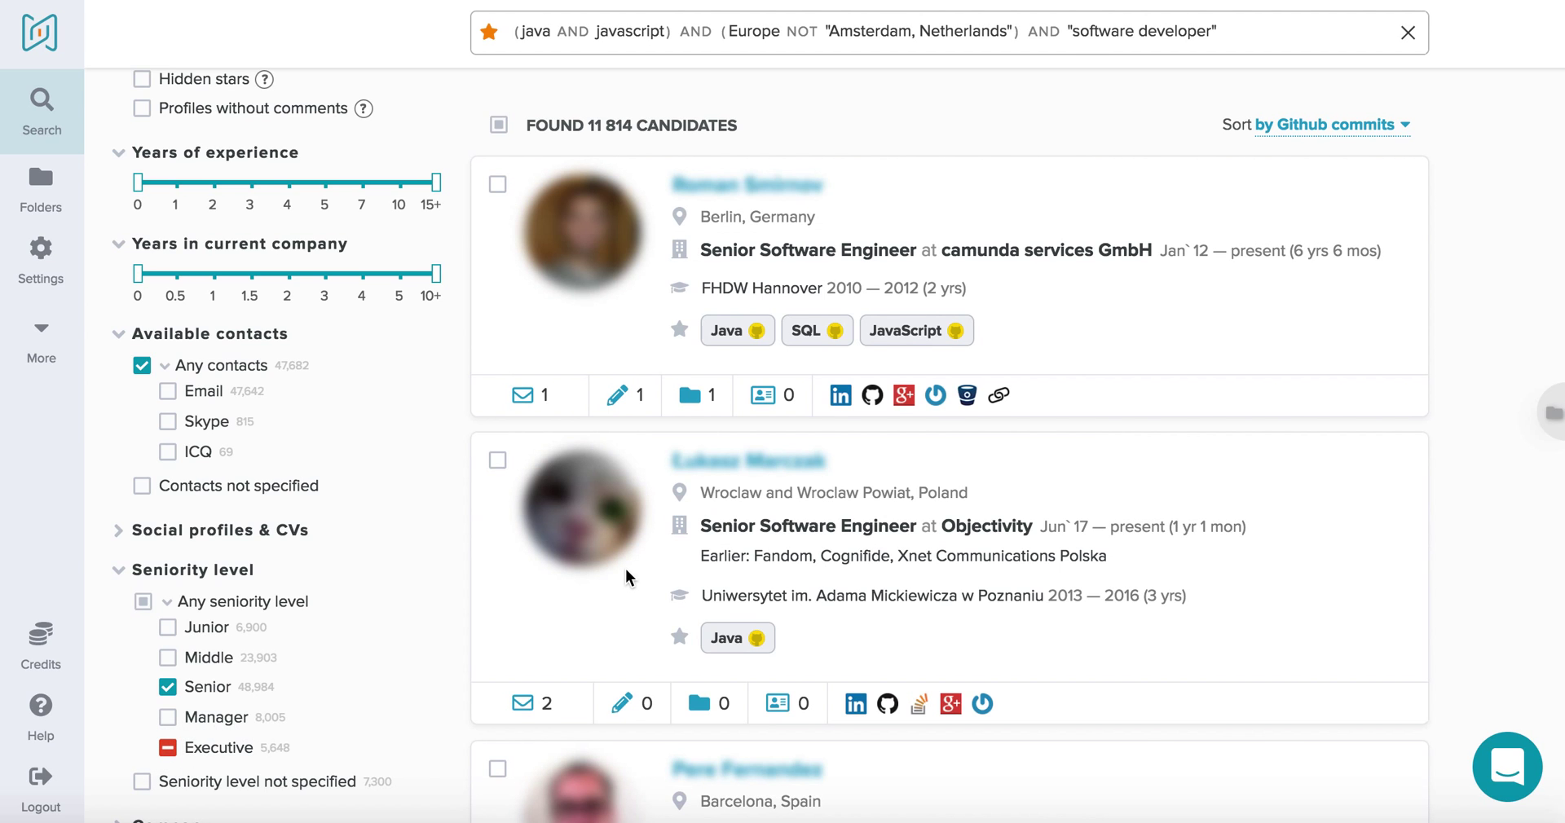
scroll(895, 311, "down", 9)
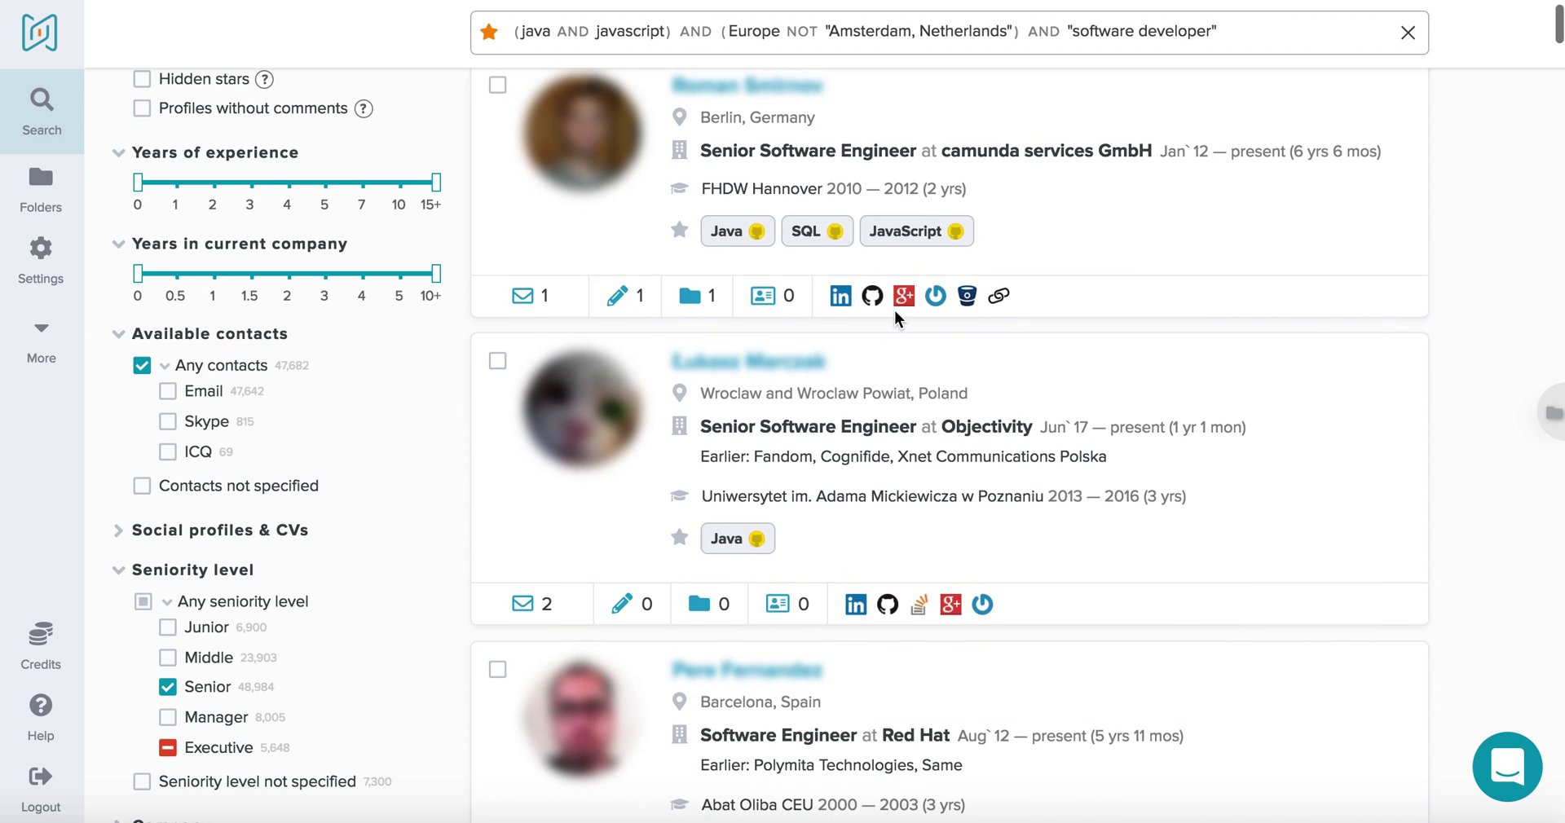
scroll(894, 313, "down", 15)
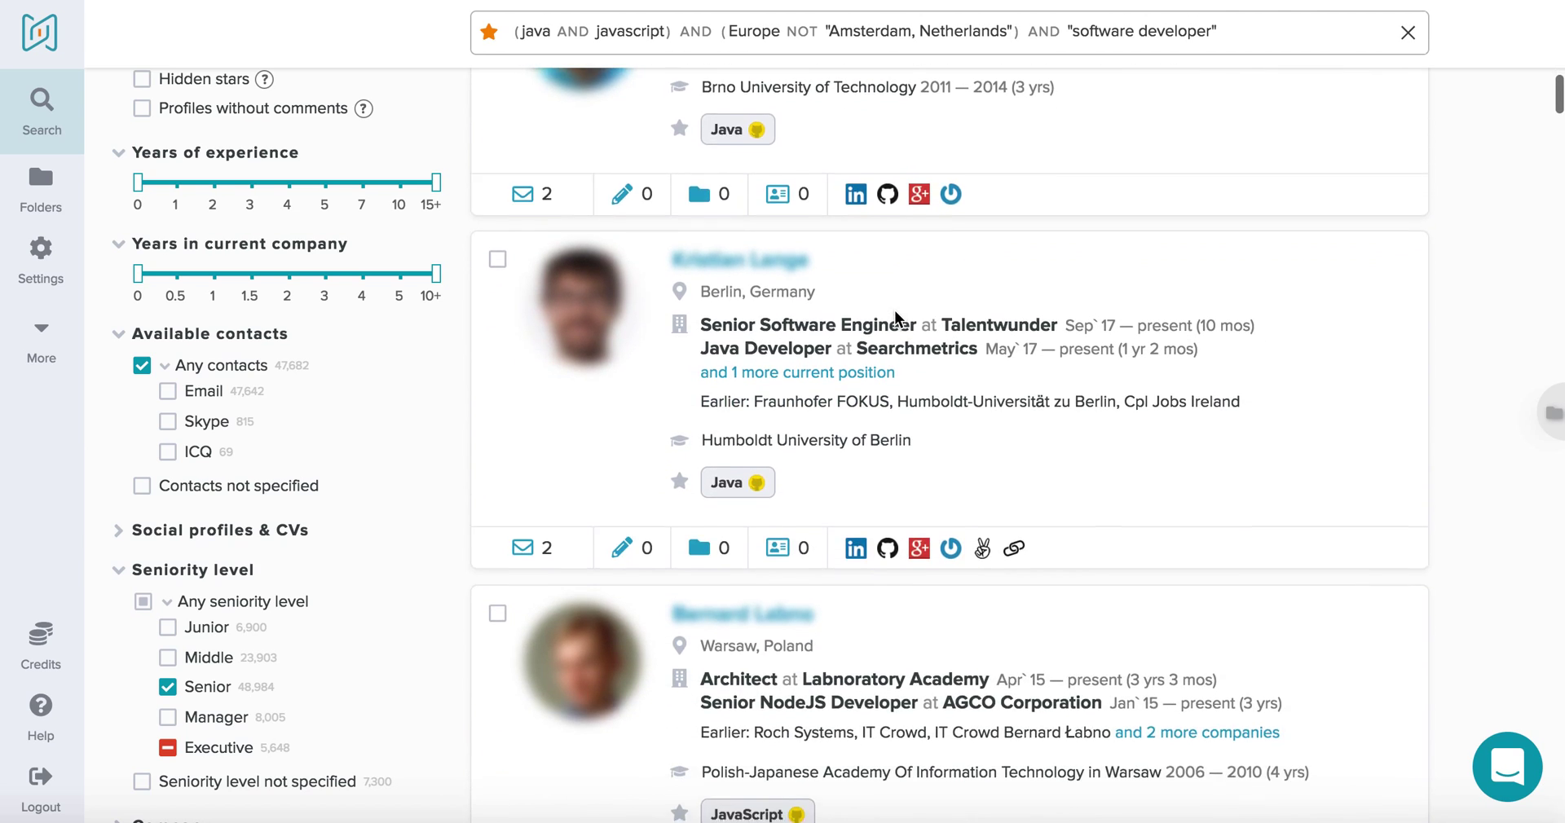
scroll(895, 317, "up", 18)
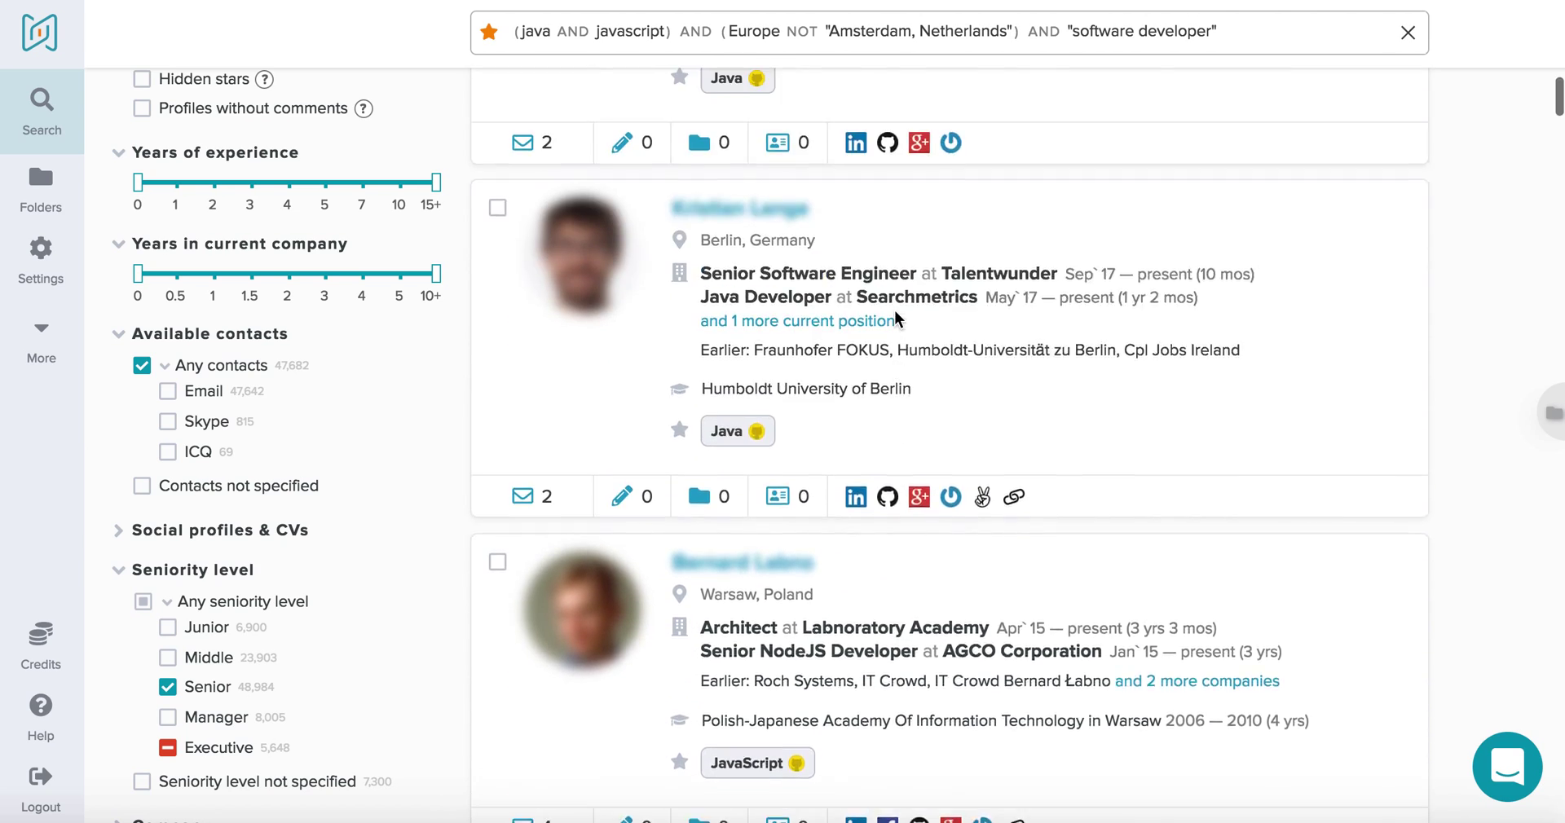
scroll(894, 316, "up", 1)
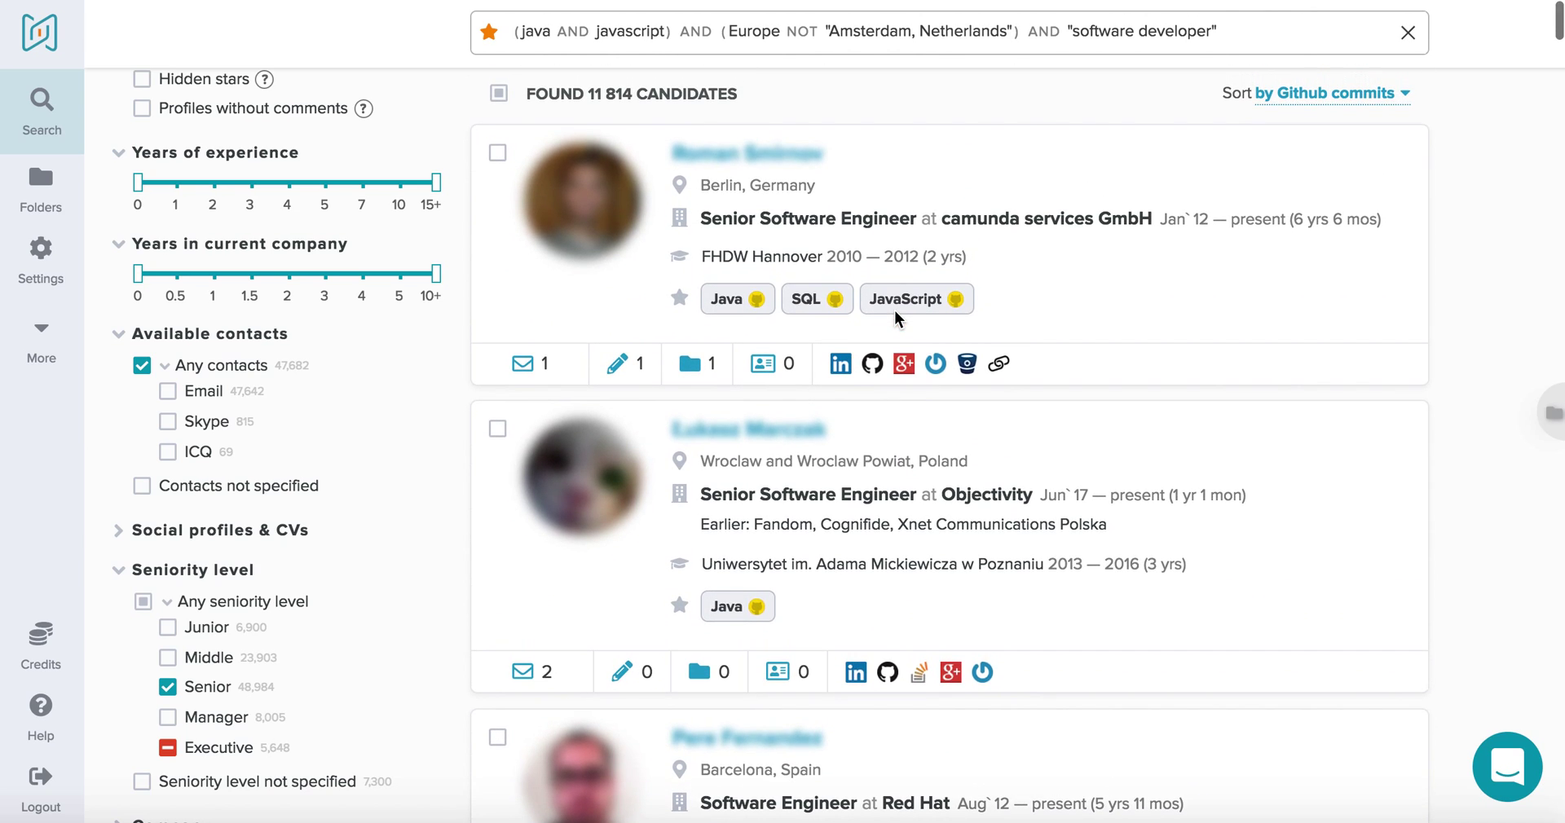
scroll(895, 310, "up", 1)
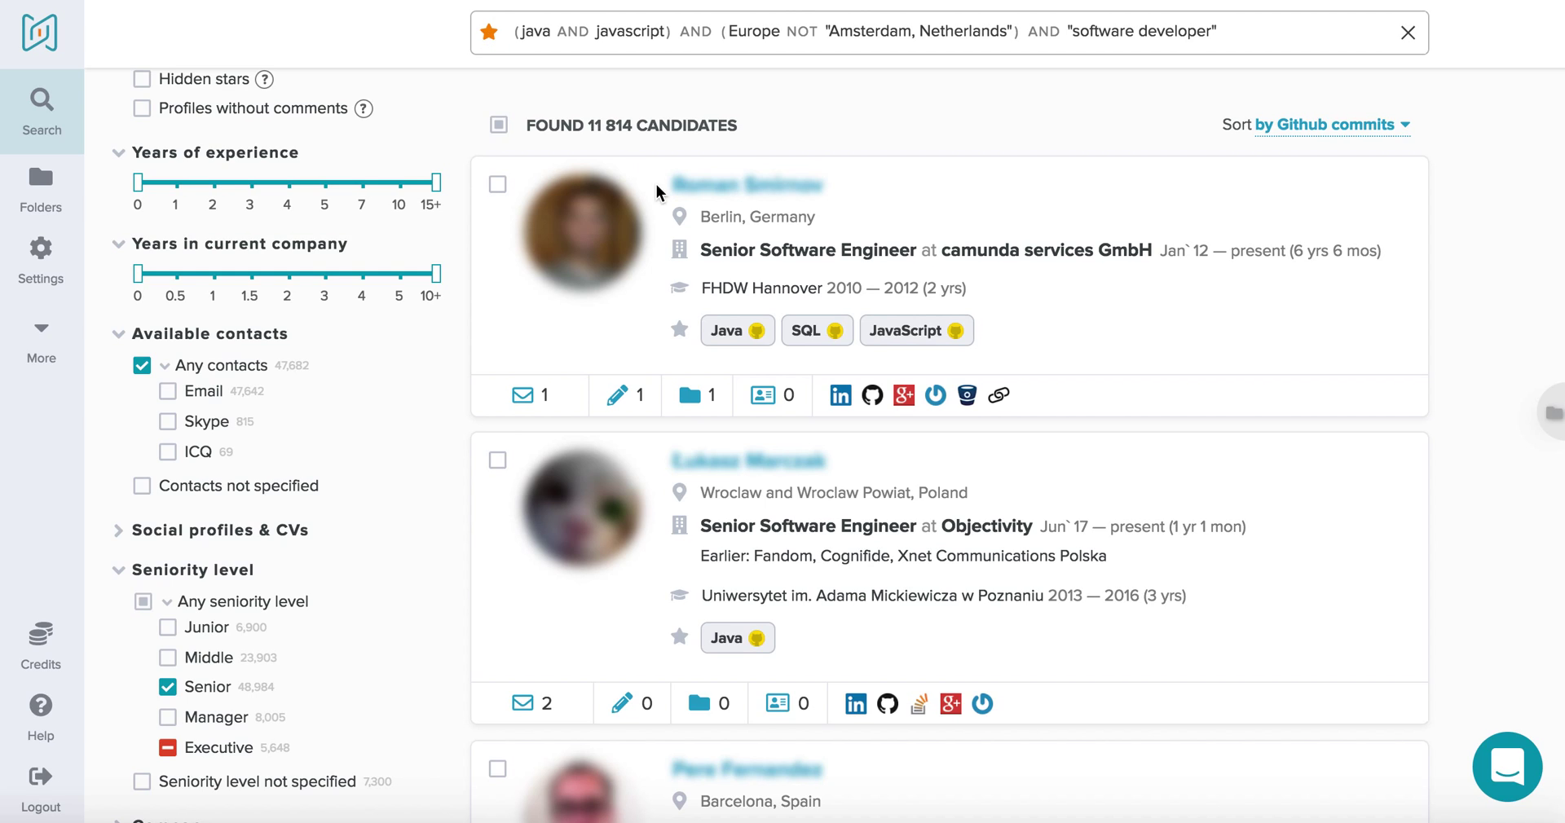
scroll(677, 297, "down", 2)
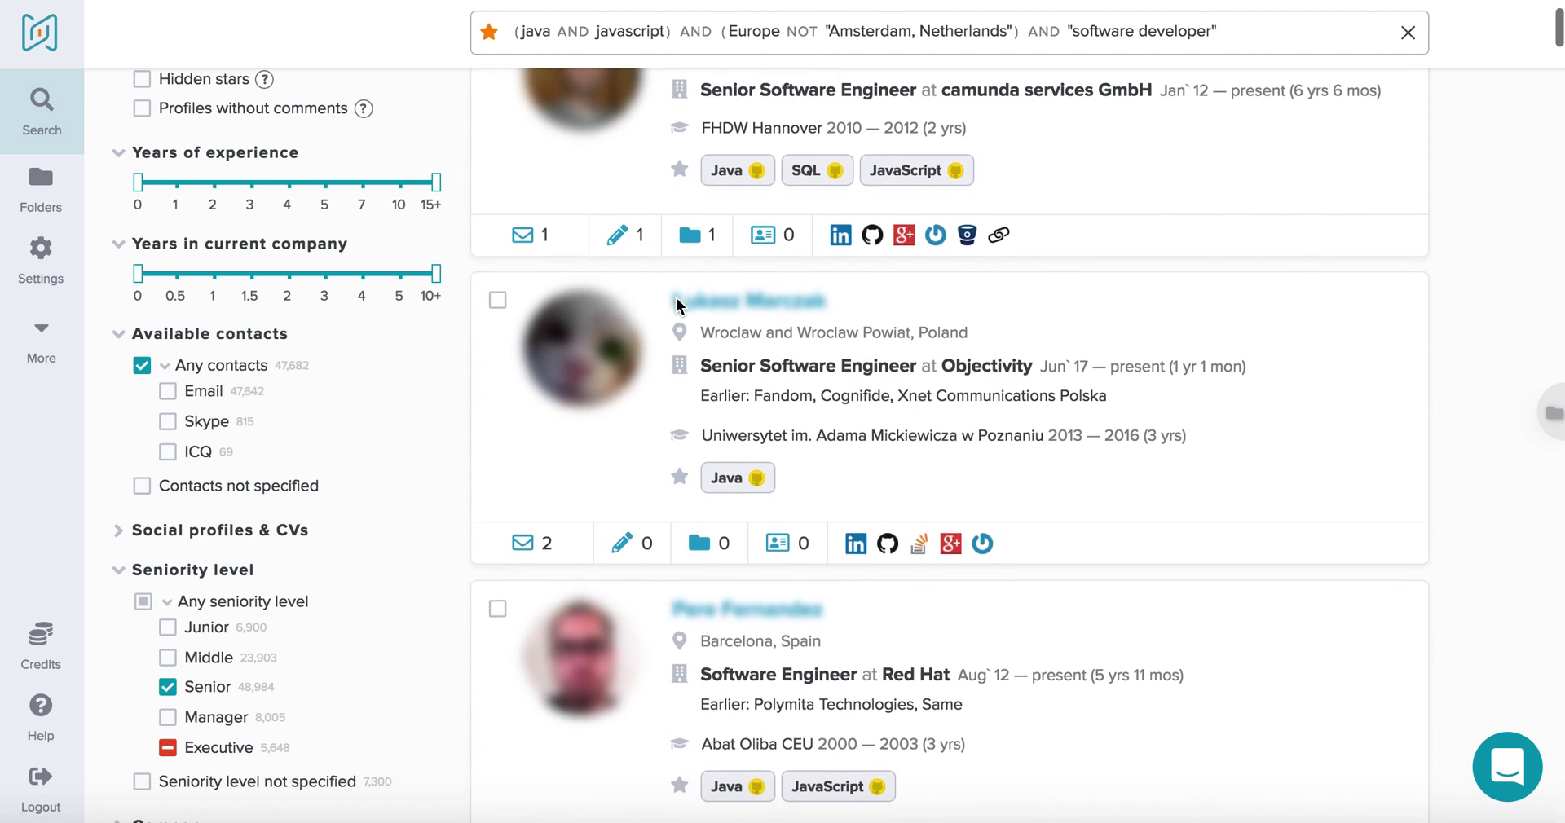
scroll(676, 306, "up", 2)
scroll(676, 305, "down", 15)
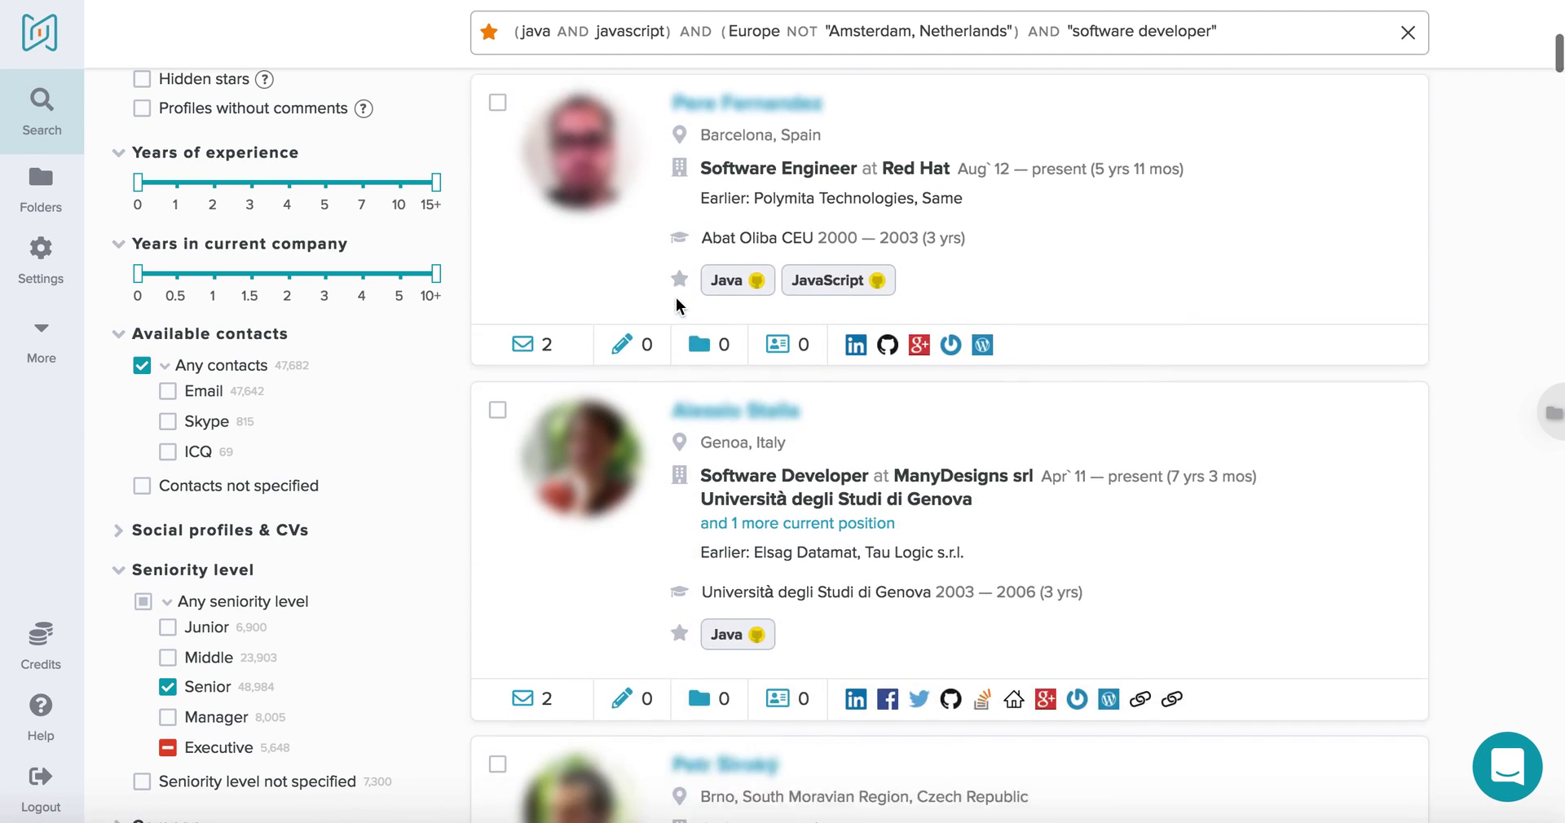
scroll(676, 299, "down", 20)
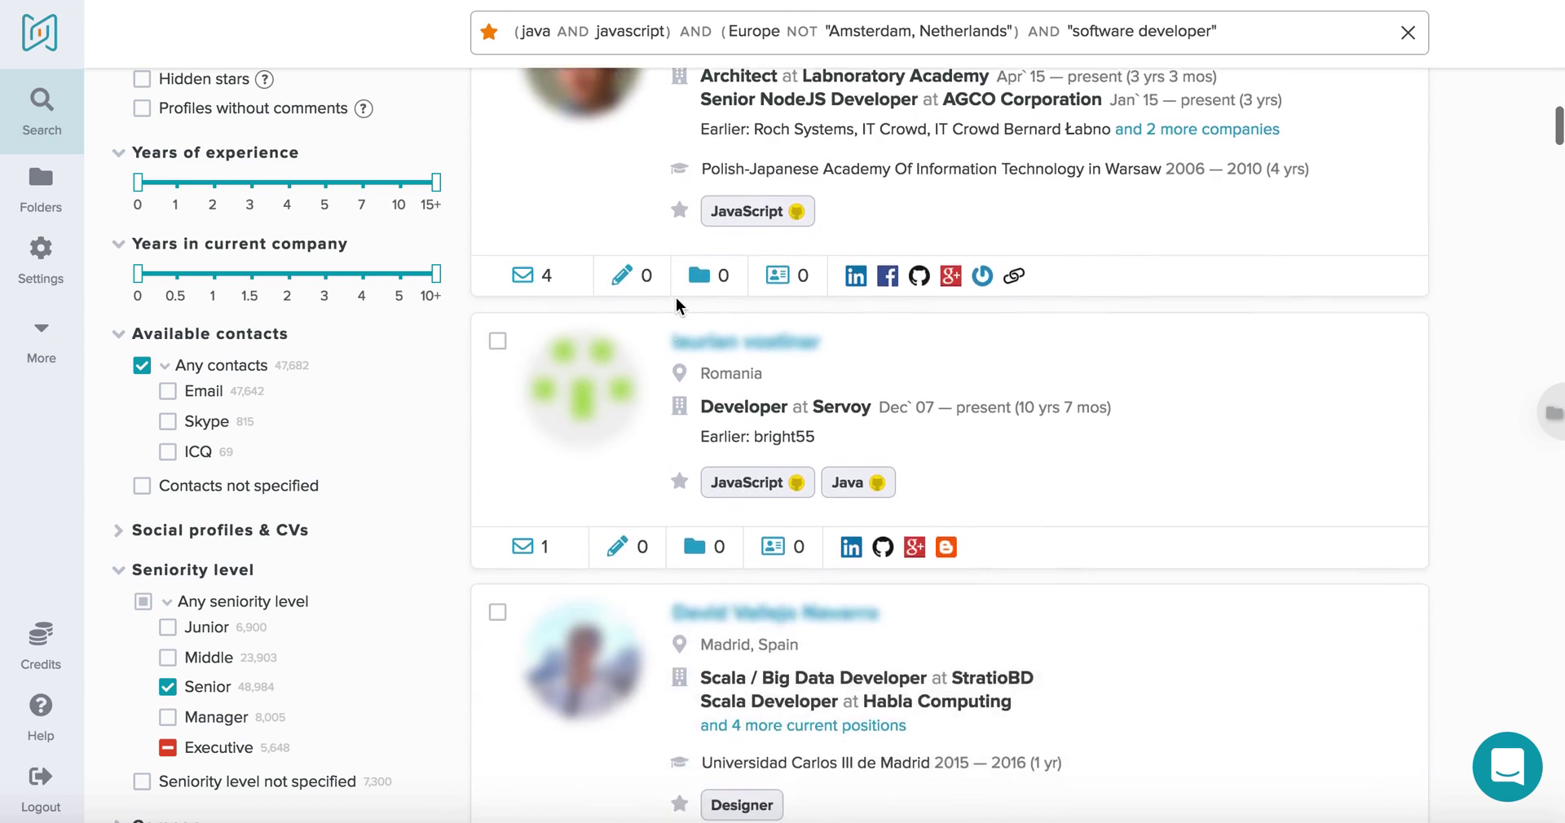
scroll(676, 305, "down", 4)
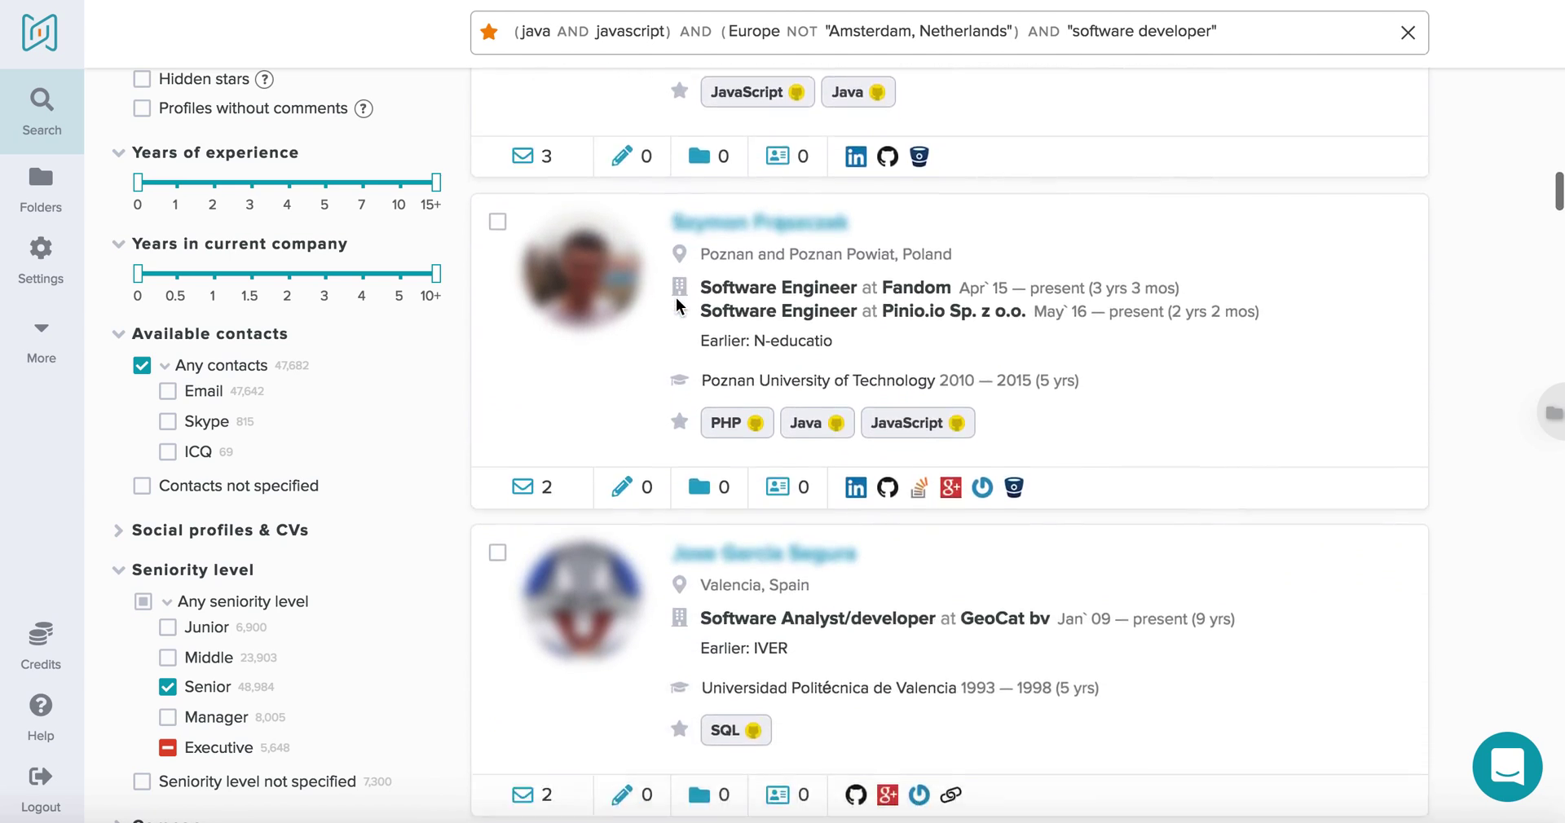
scroll(676, 306, "down", 18)
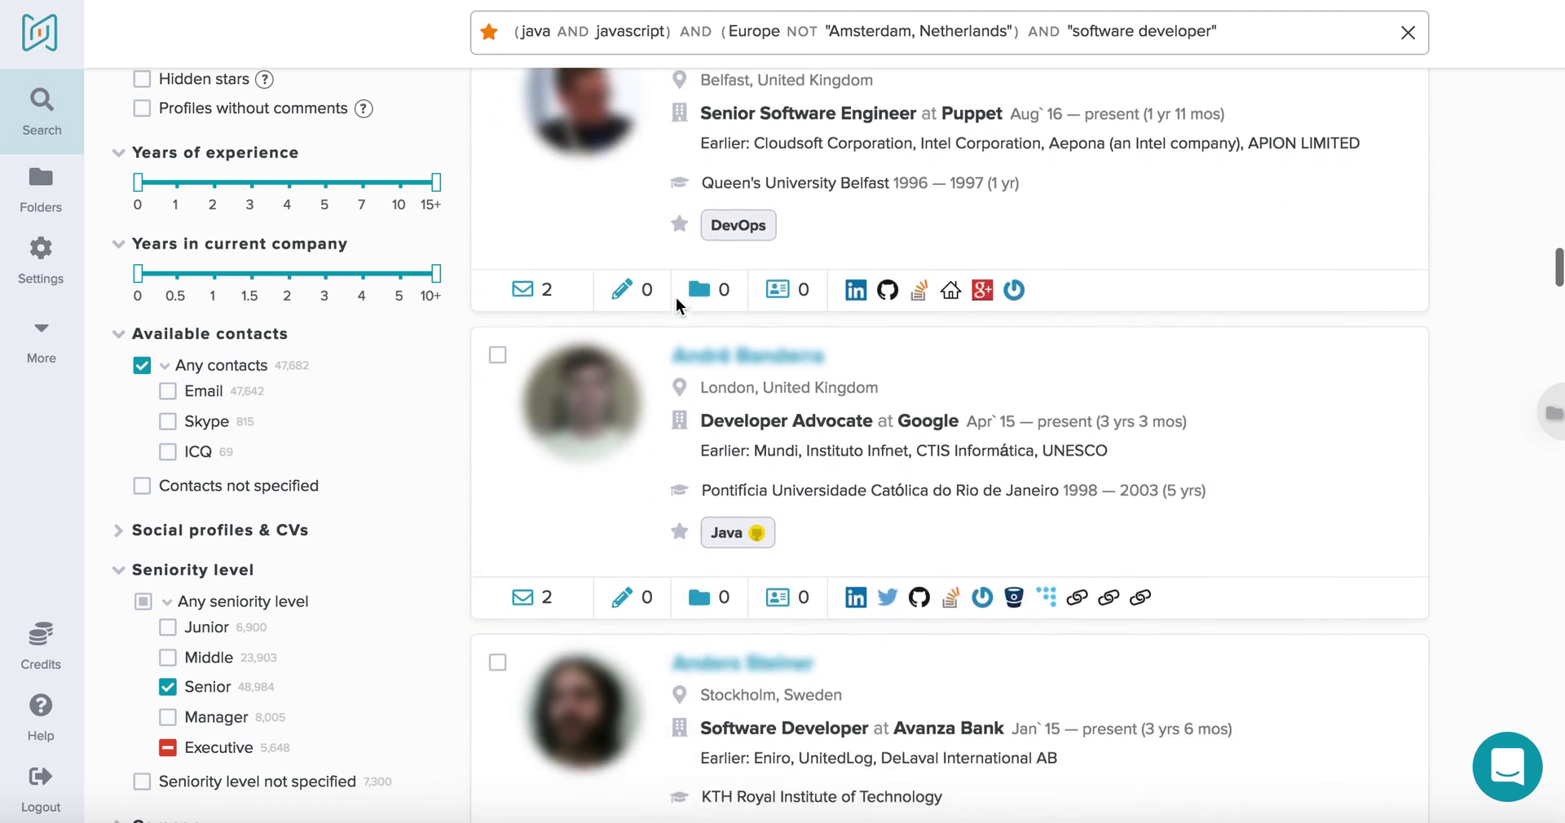
scroll(676, 306, "down", 6)
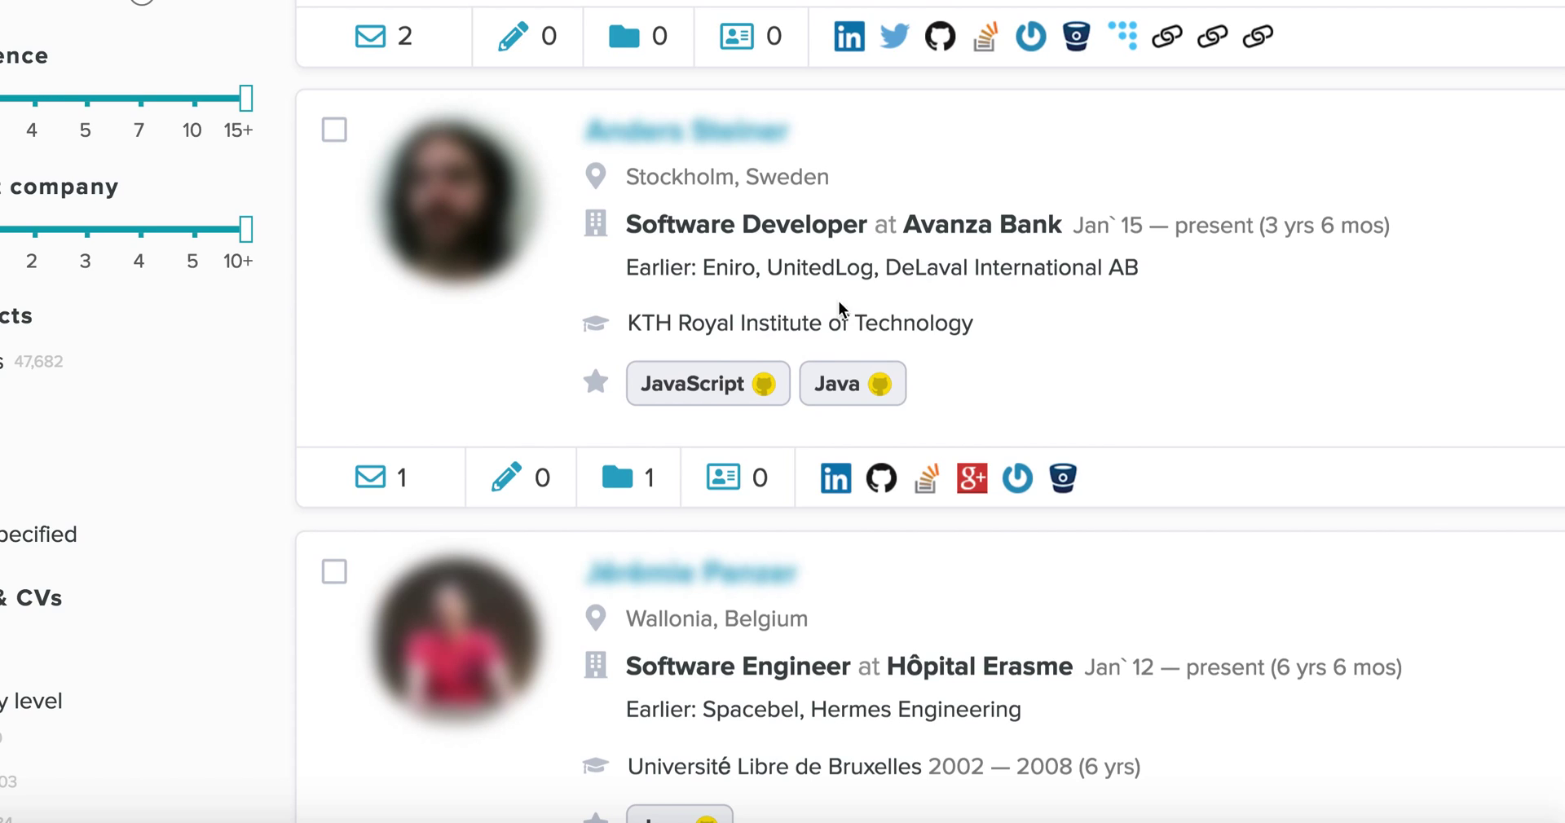
Examine the skill badges on the Stockholm Avanza Bank Software Developer's result card
mouse_move(758, 390)
mouse_move(876, 393)
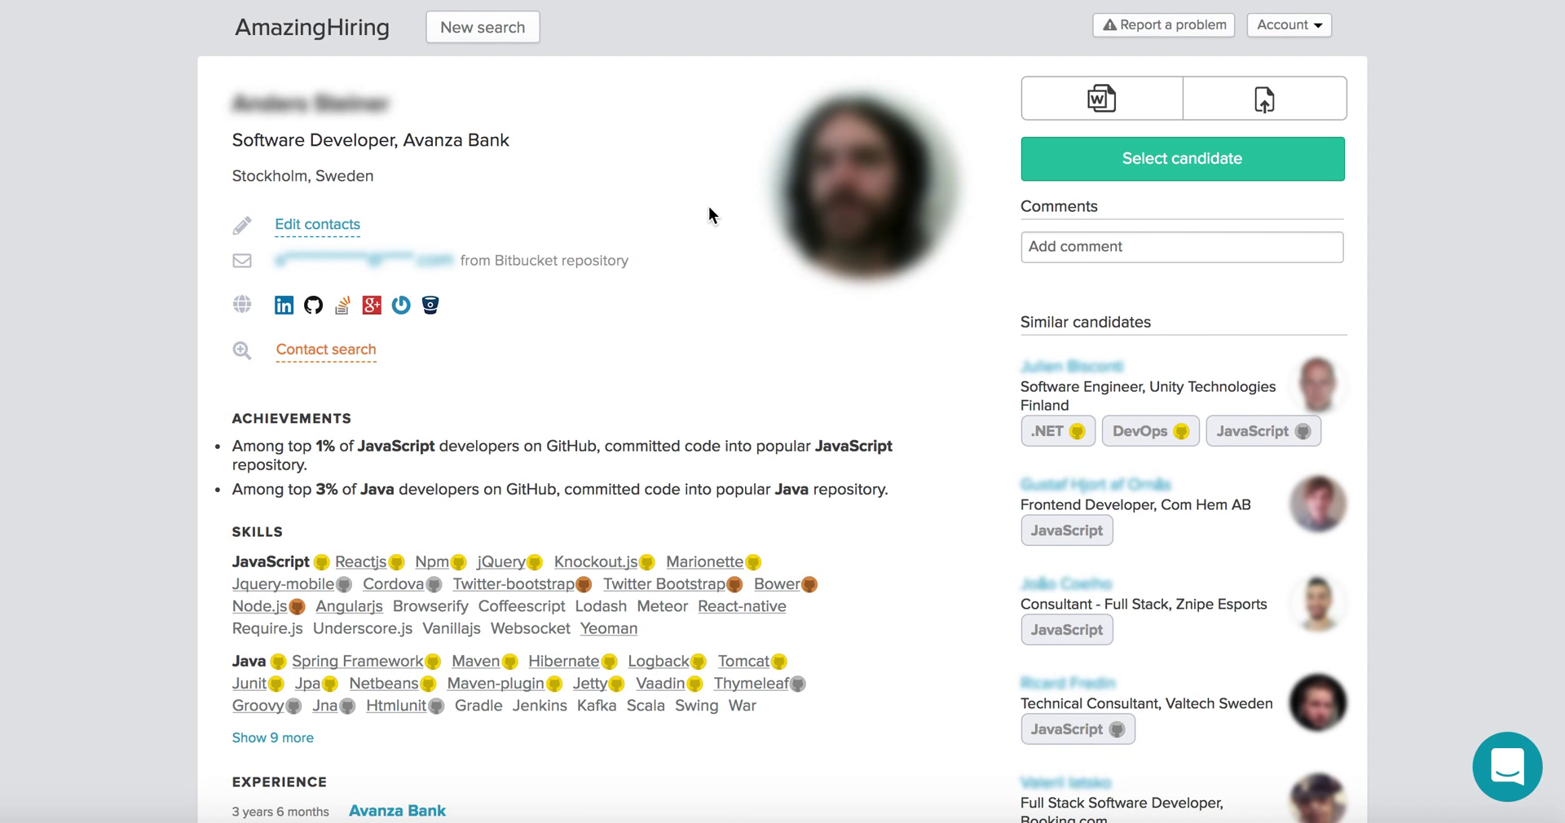
Expand the full skill list and read the work history back to DeLaval International AB
scroll(784, 421, "down", 5)
scroll(784, 421, "up", 5)
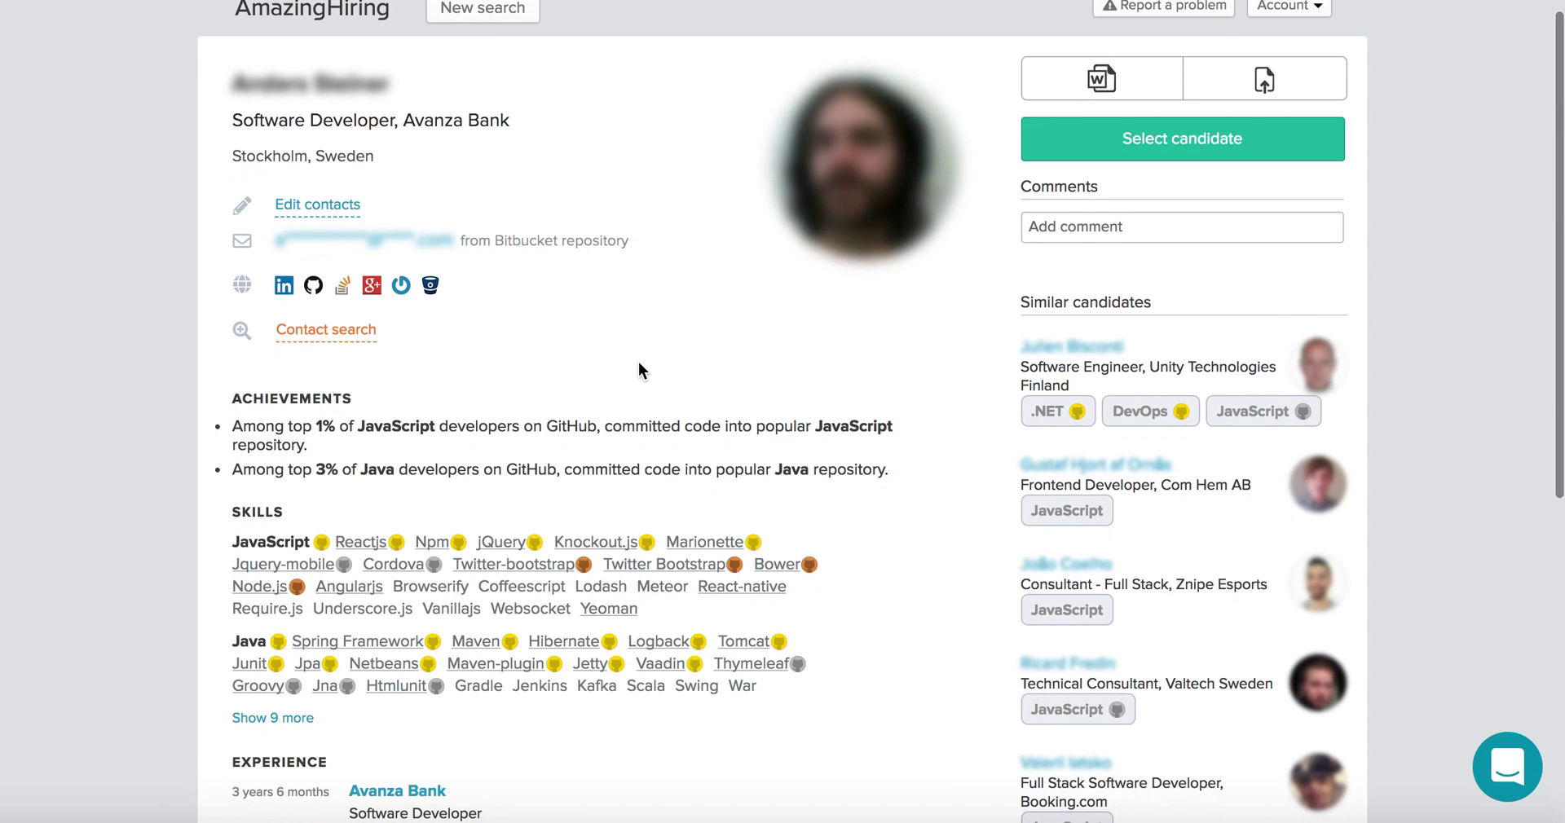
scroll(638, 363, "down", 2)
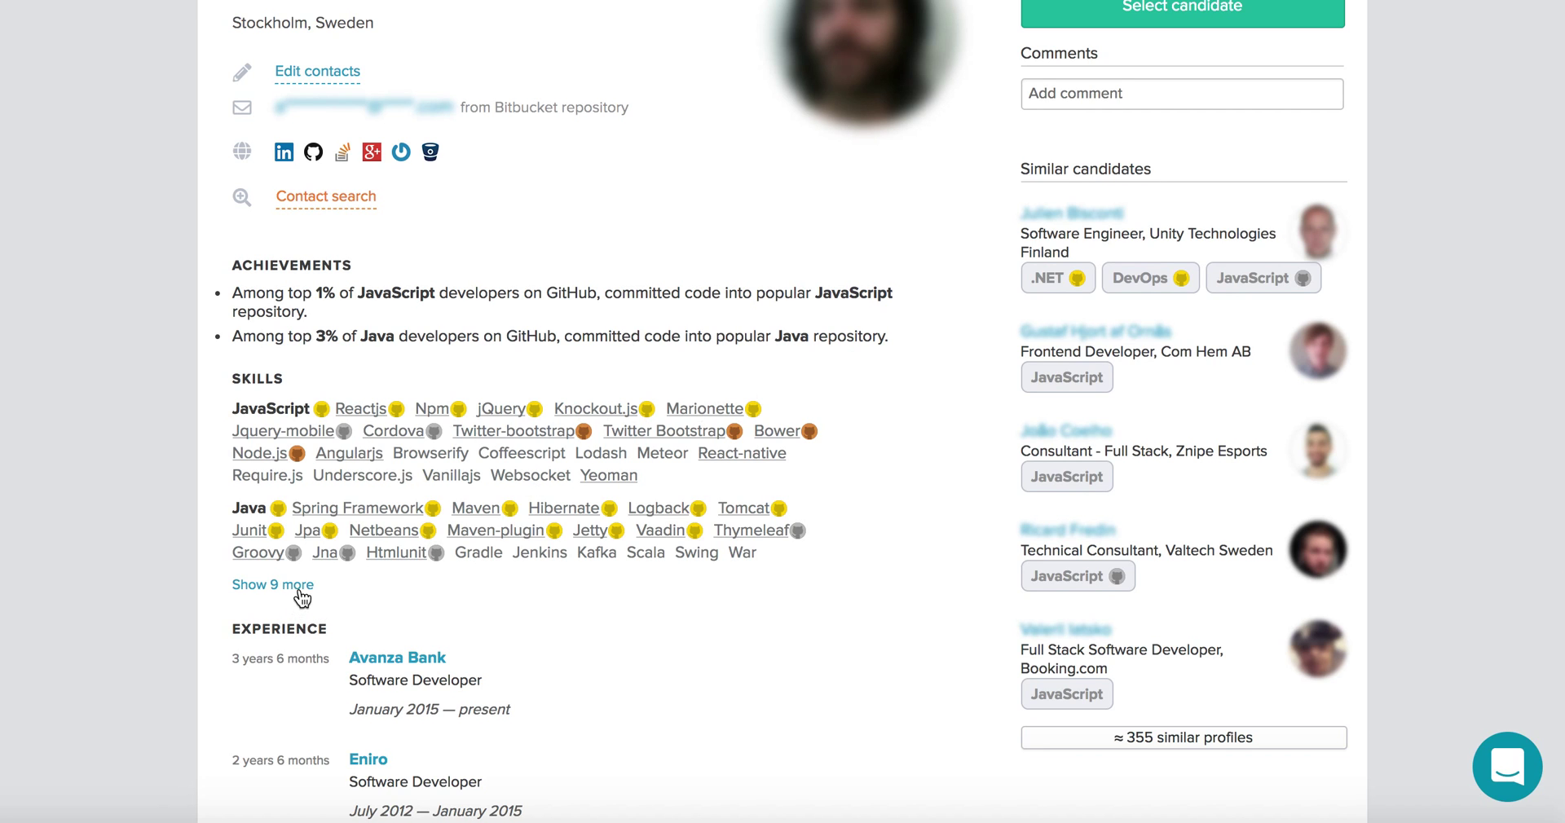
left_click(300, 586)
scroll(521, 563, "down", 3)
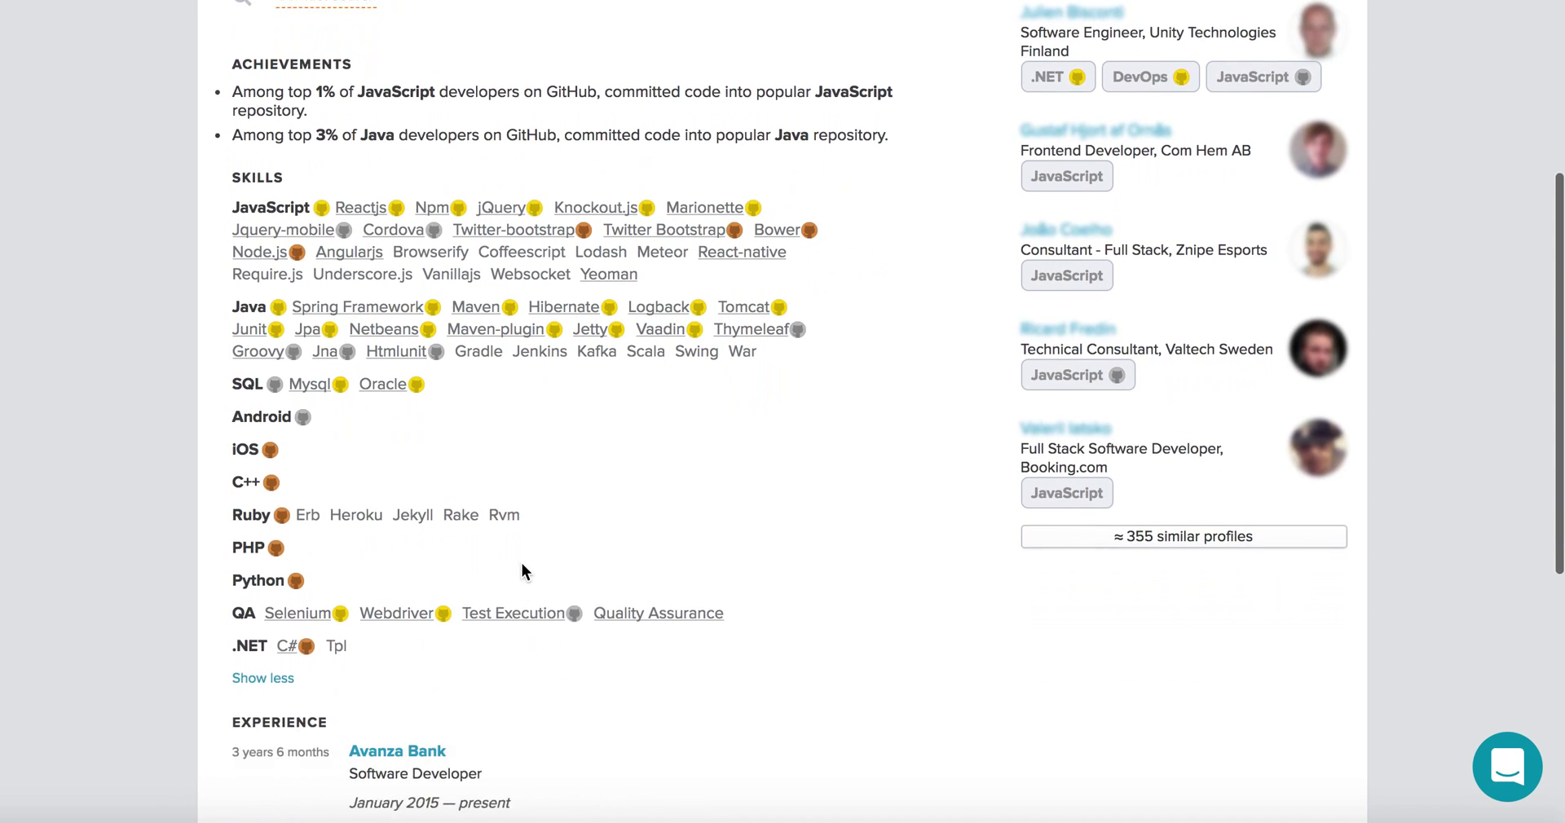
scroll(524, 573, "up", 1)
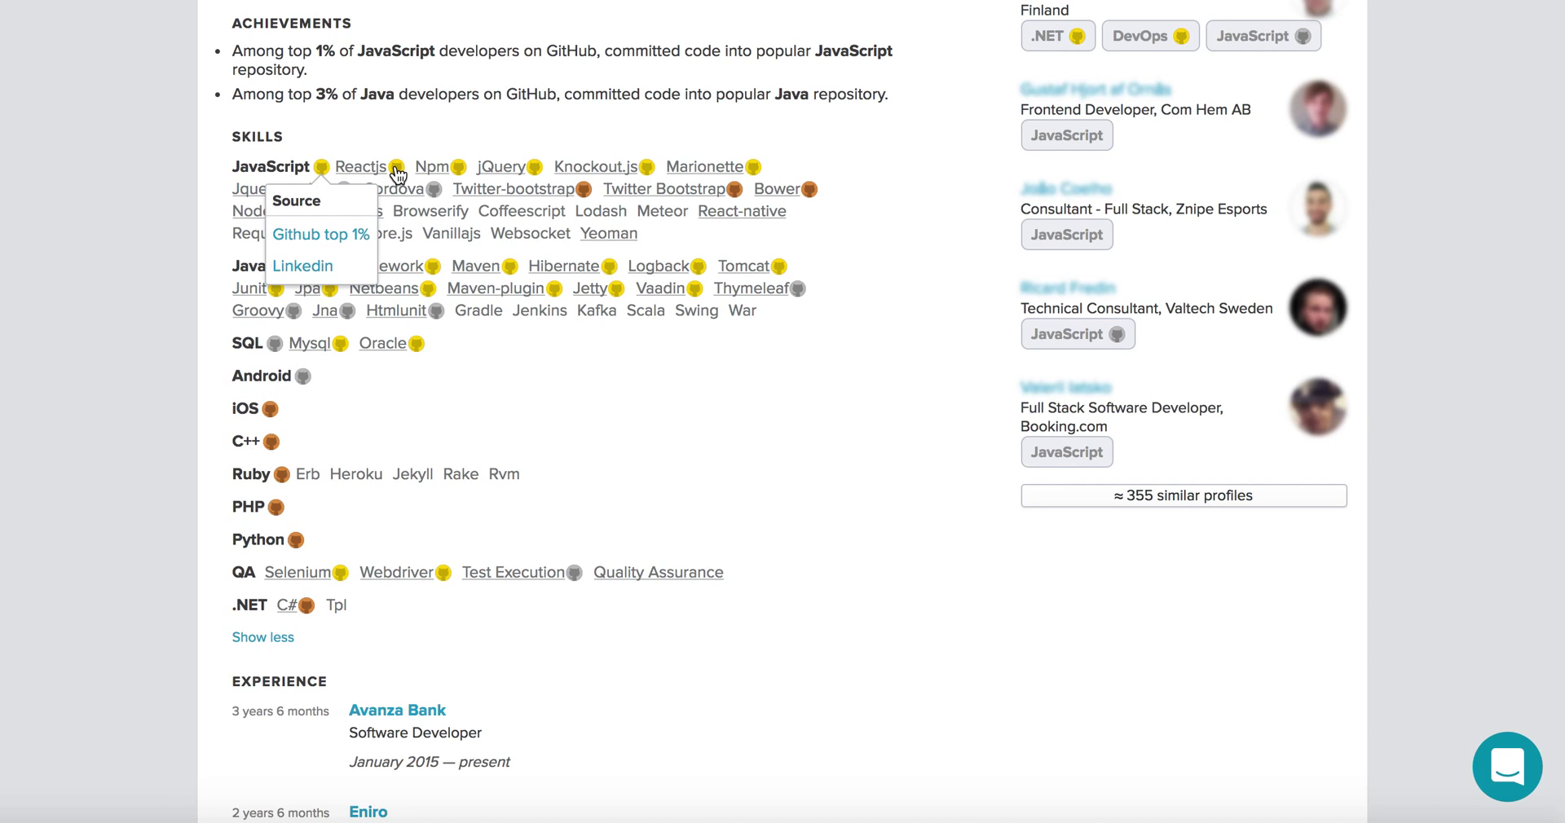
mouse_move(398, 173)
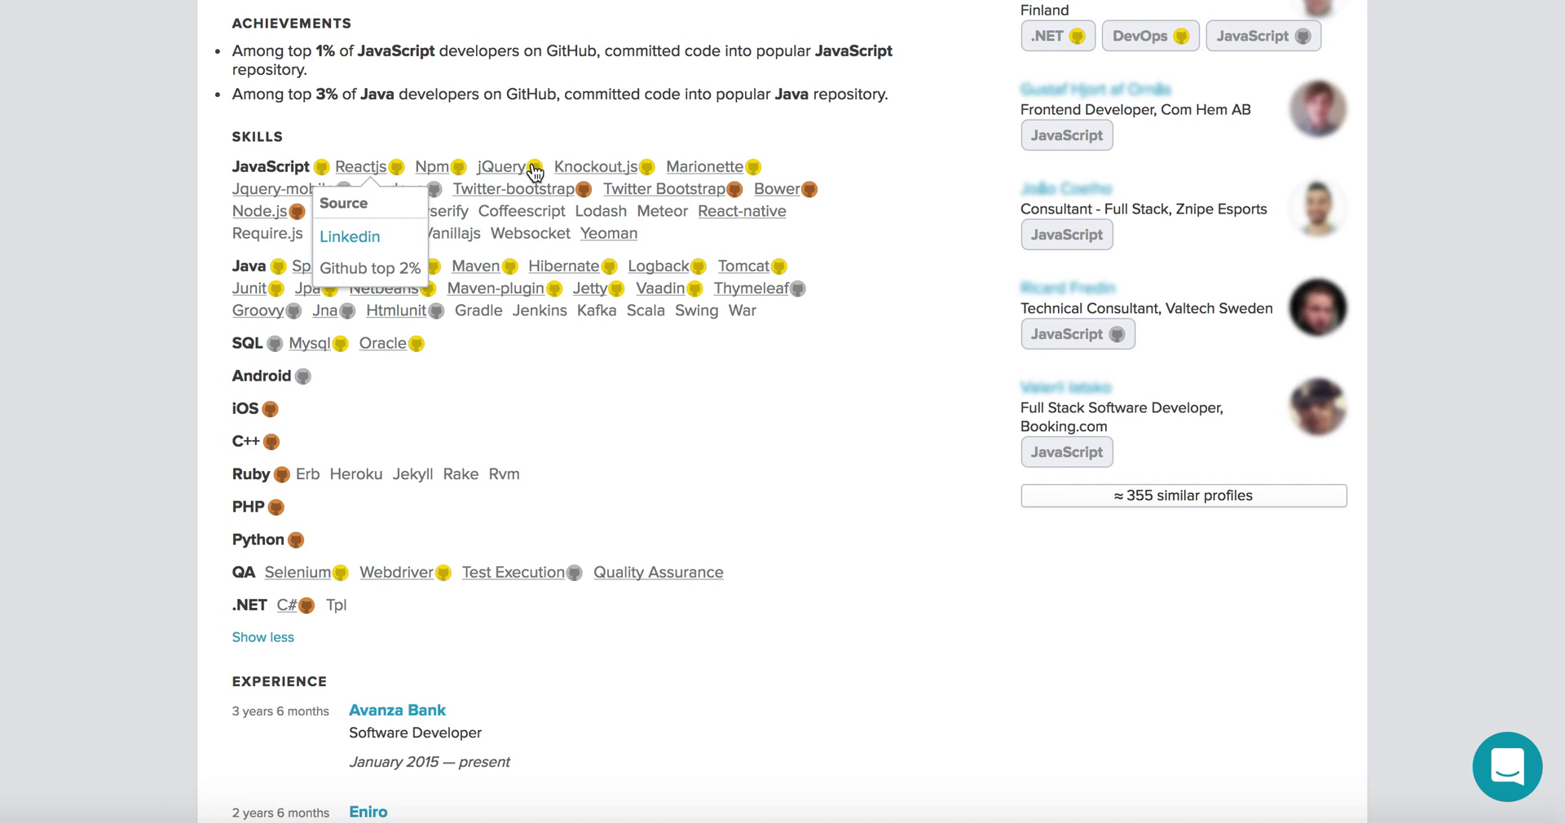
mouse_move(535, 174)
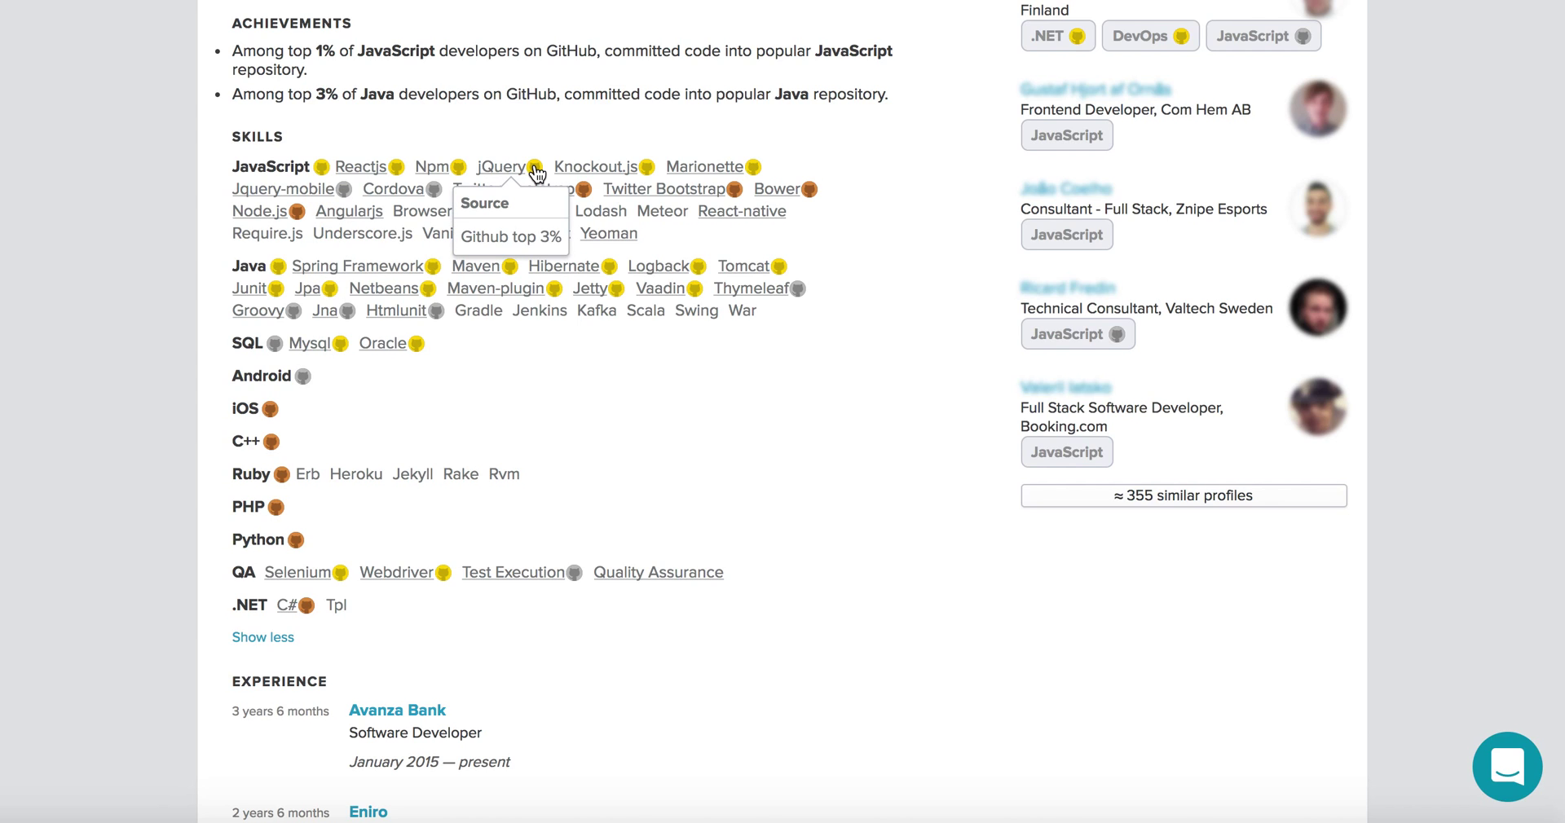
scroll(535, 173, "down", 6)
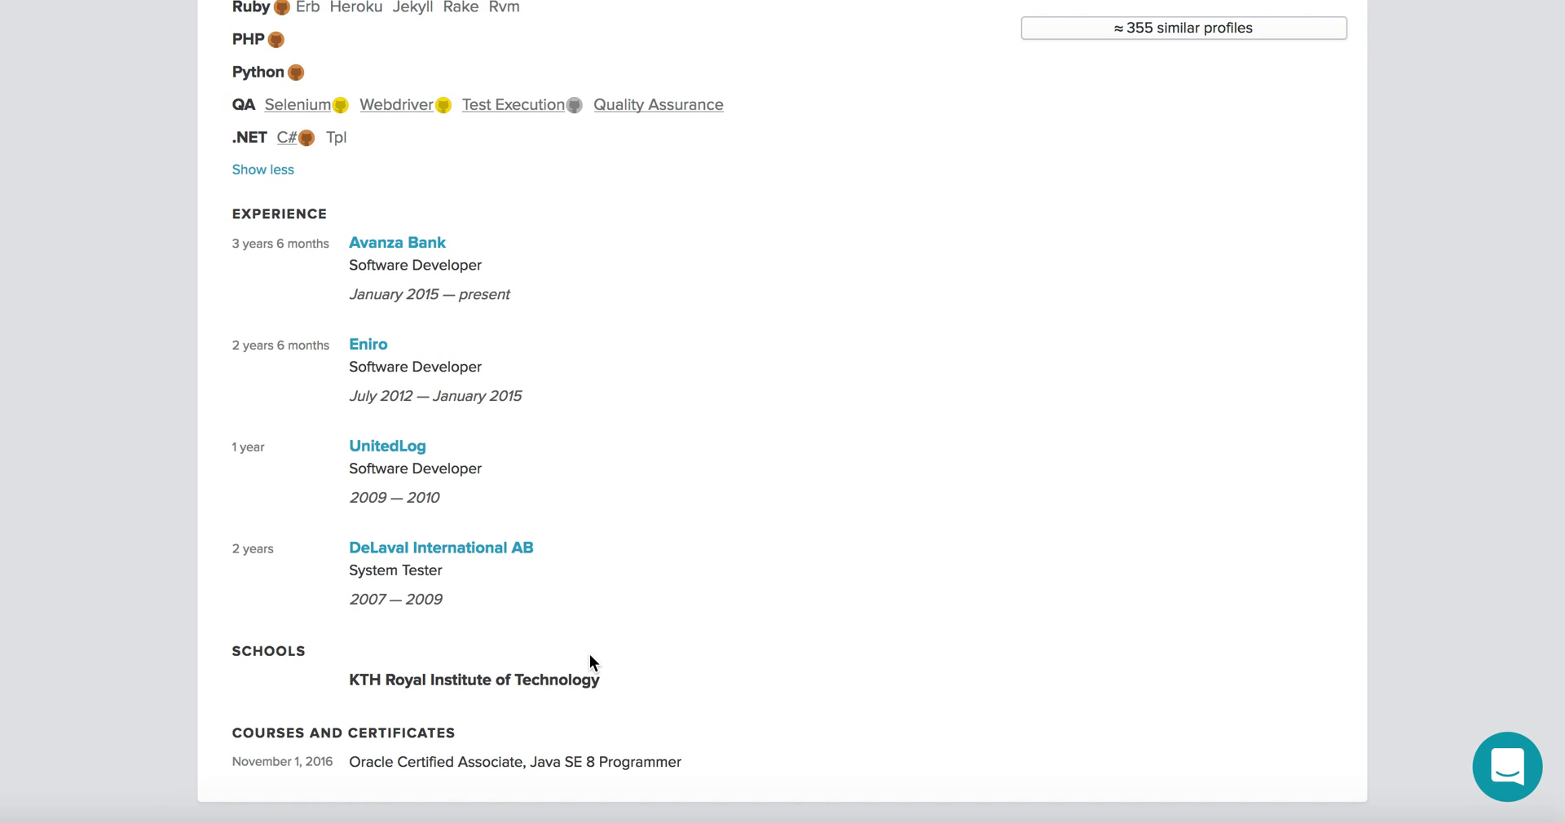
scroll(638, 702, "up", 15)
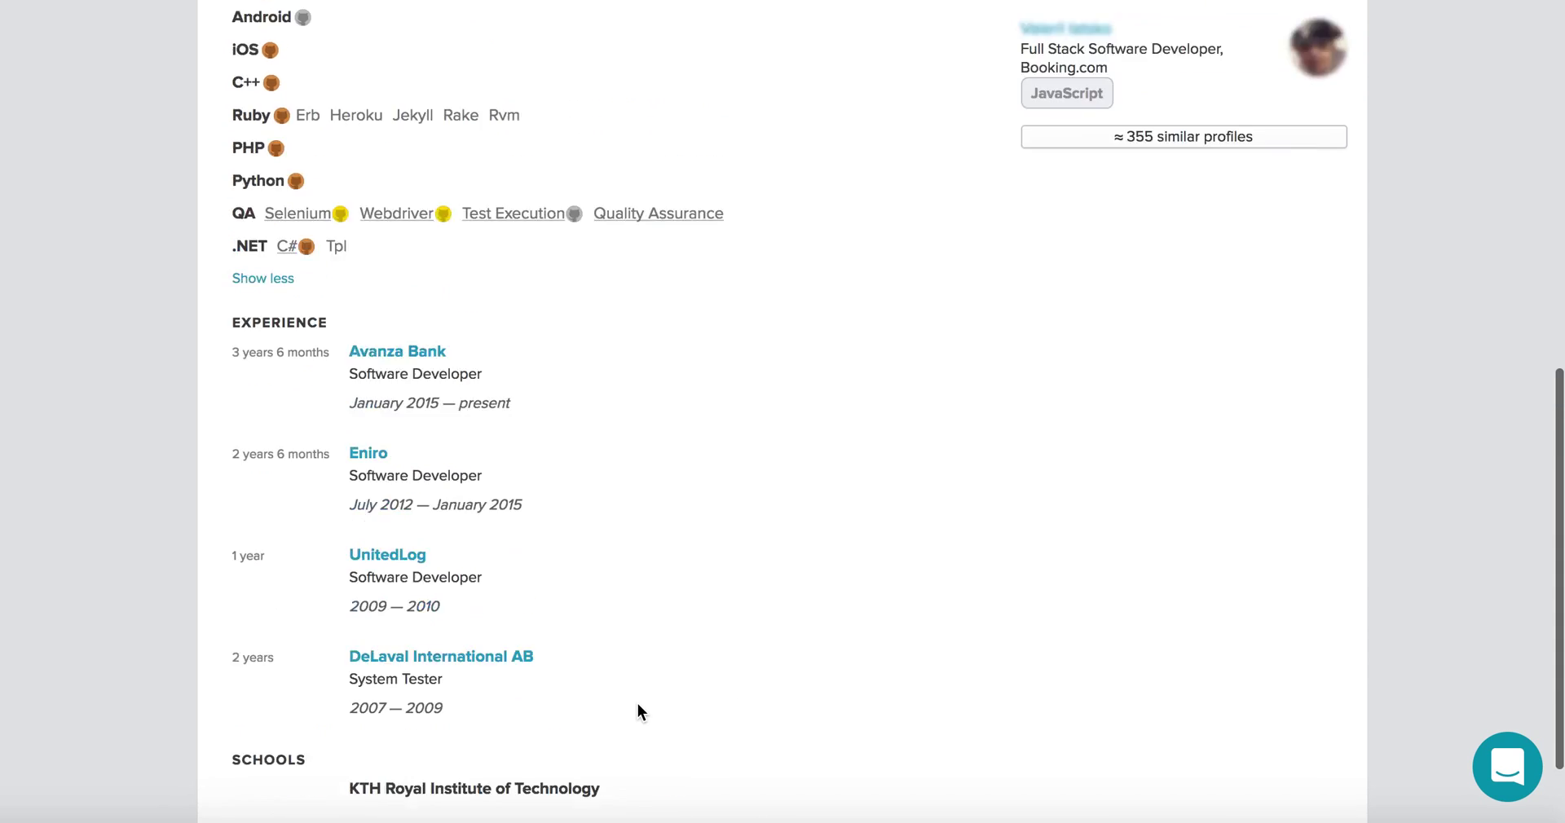
Close the comment box without a note, then reveal the candidate's public email contact
left_click(1171, 257)
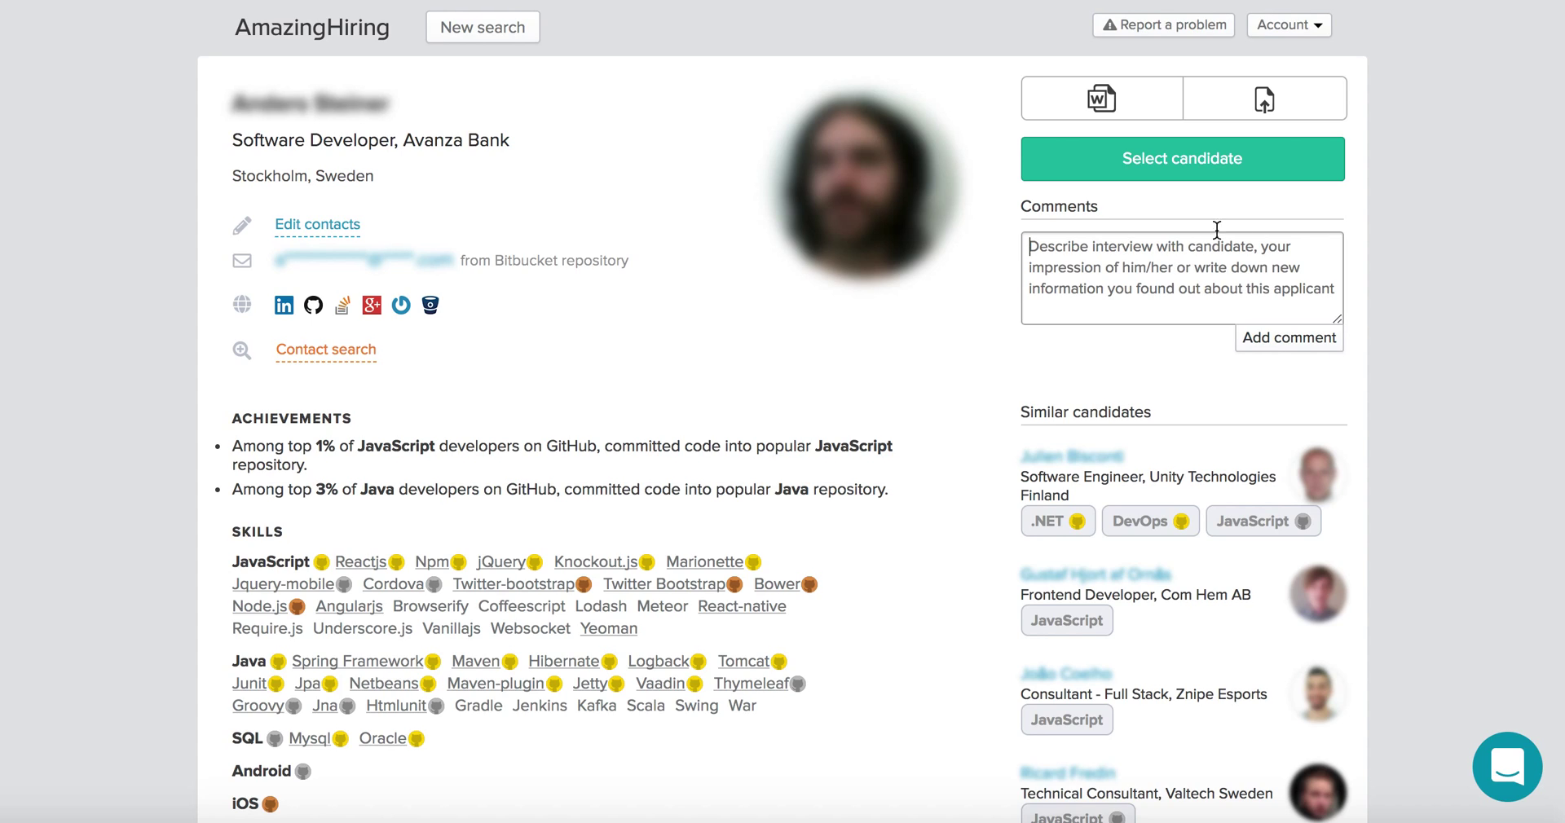
left_click(679, 246)
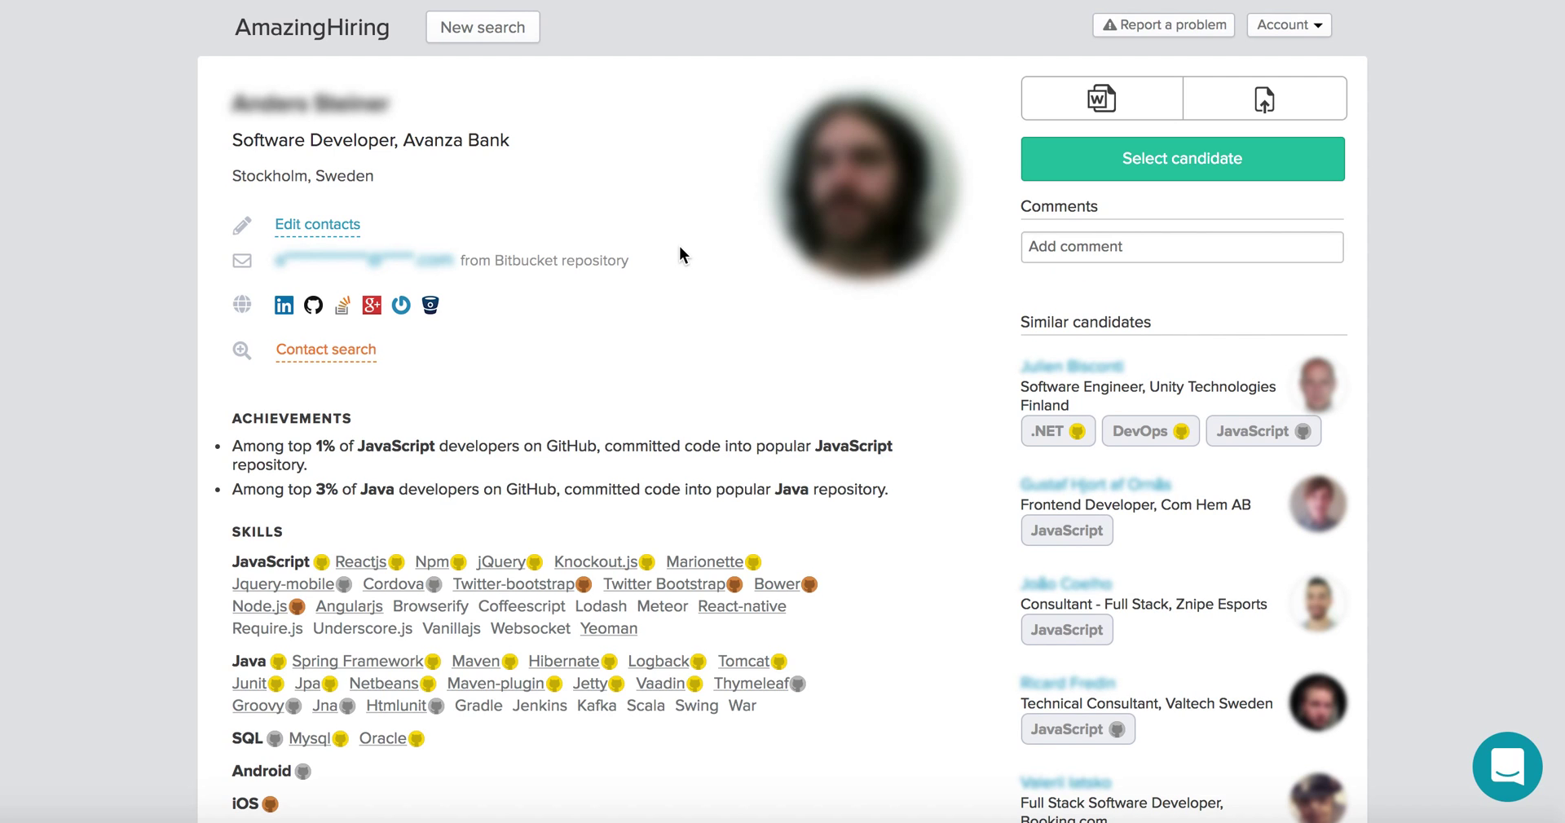
scroll(674, 345, "down", 4)
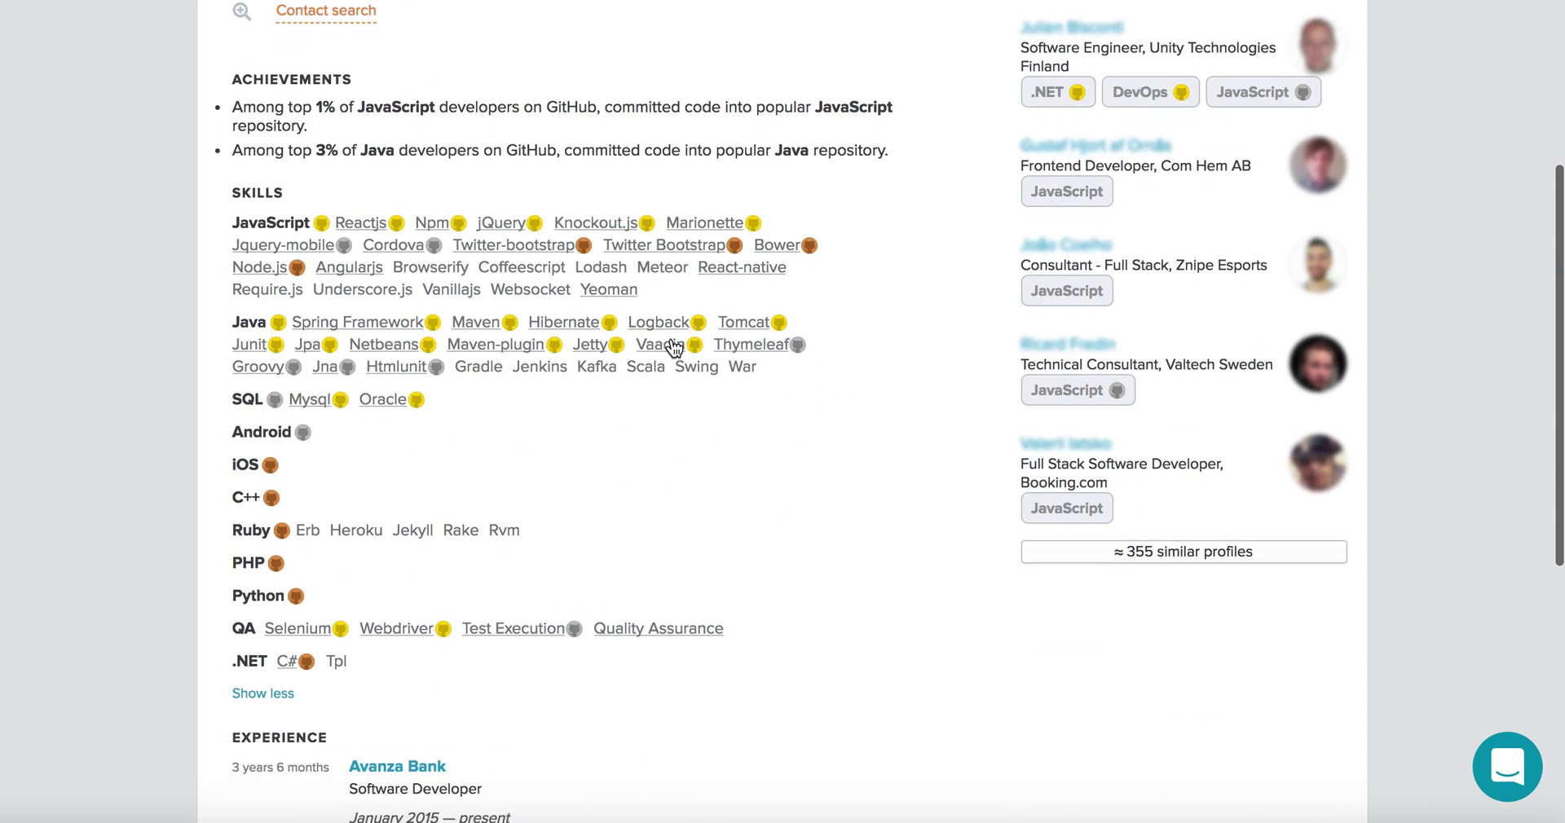
scroll(673, 345, "up", 2)
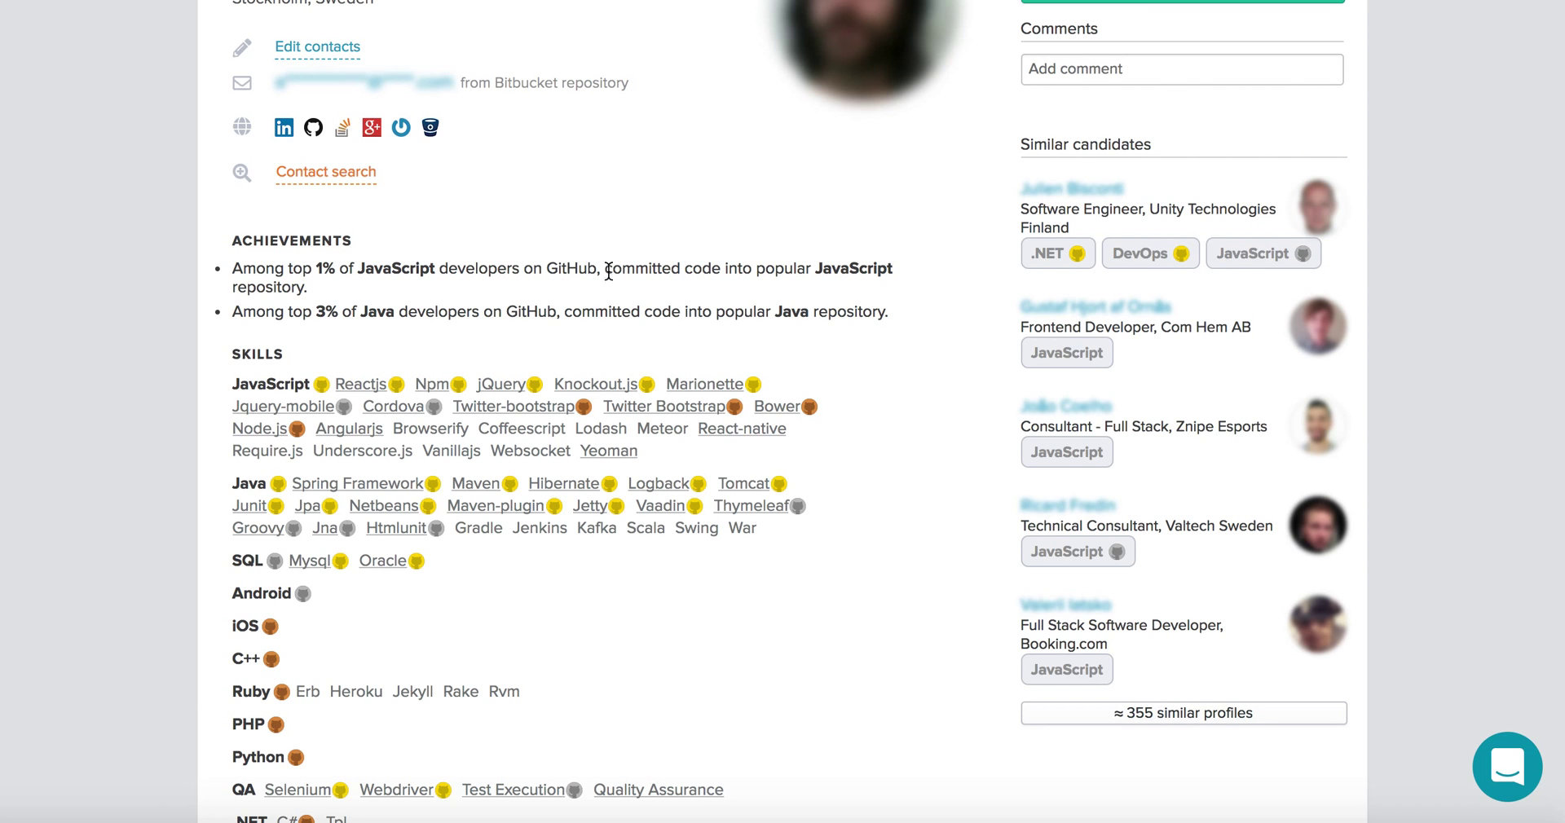
scroll(573, 402, "up", 2)
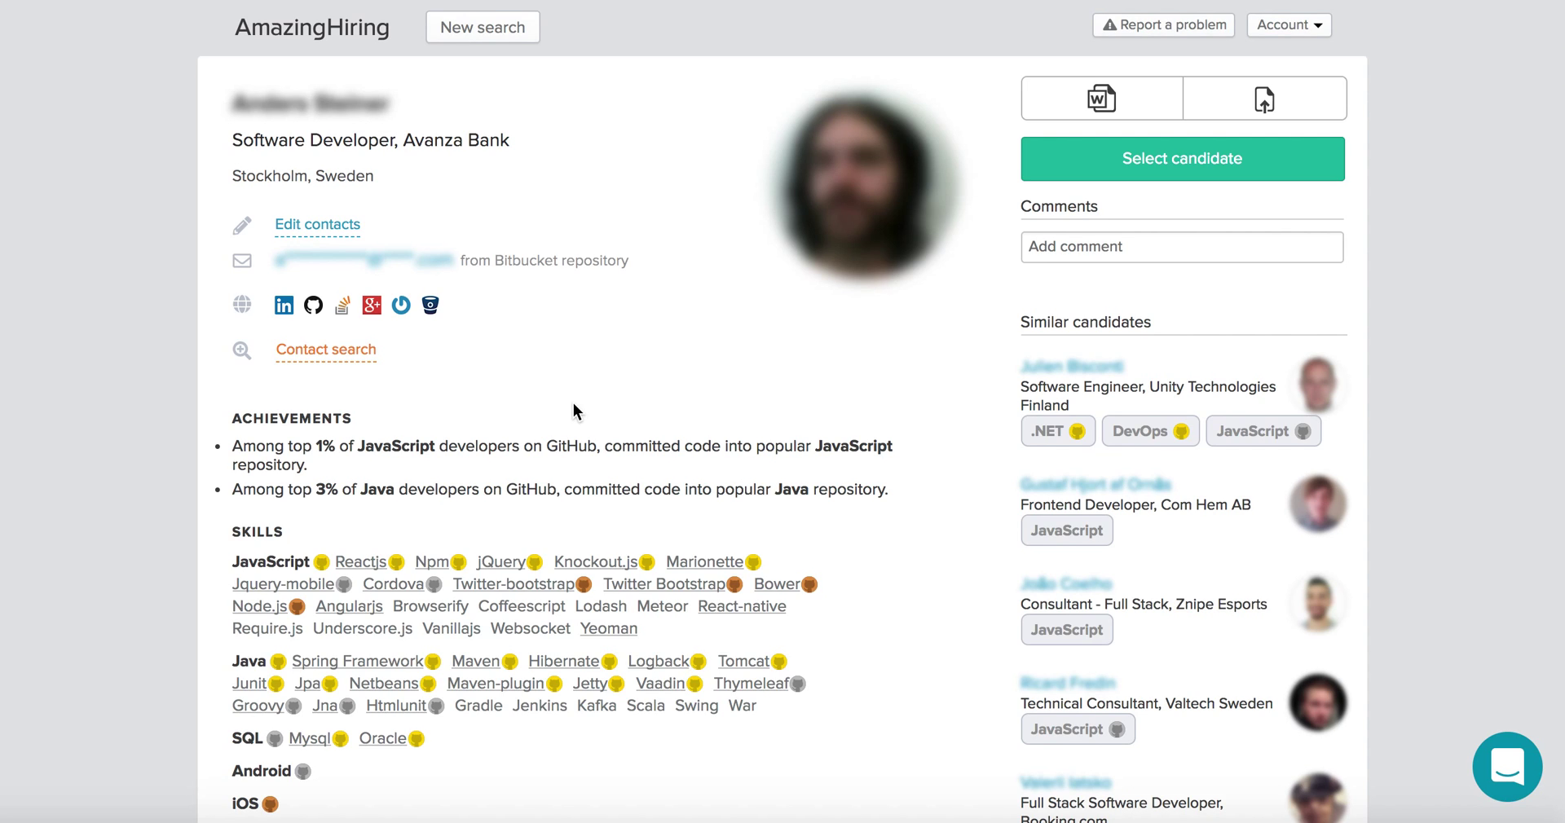
mouse_move(624, 267)
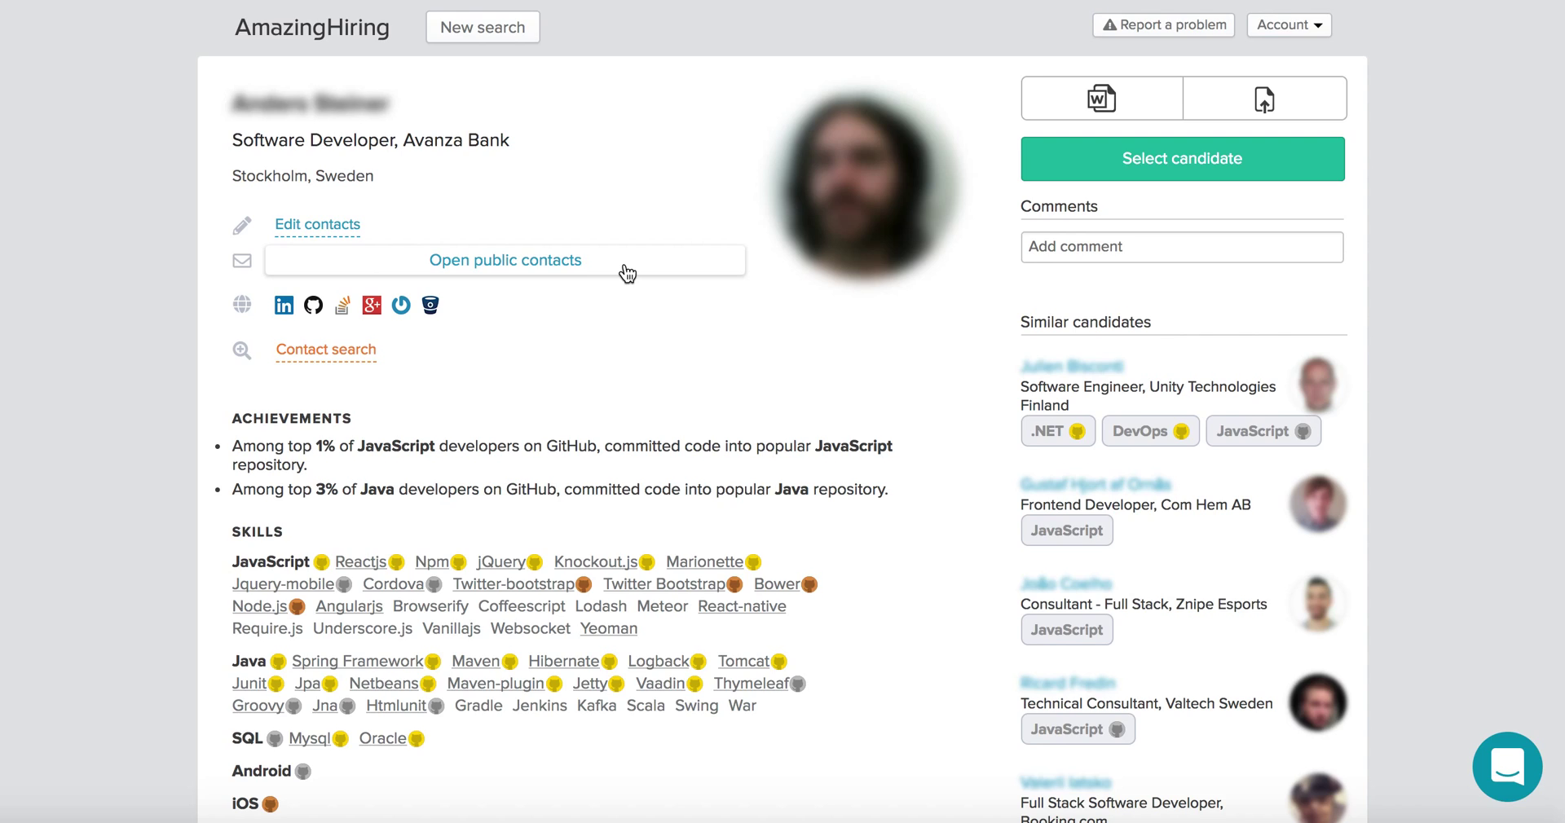
left_click(612, 265)
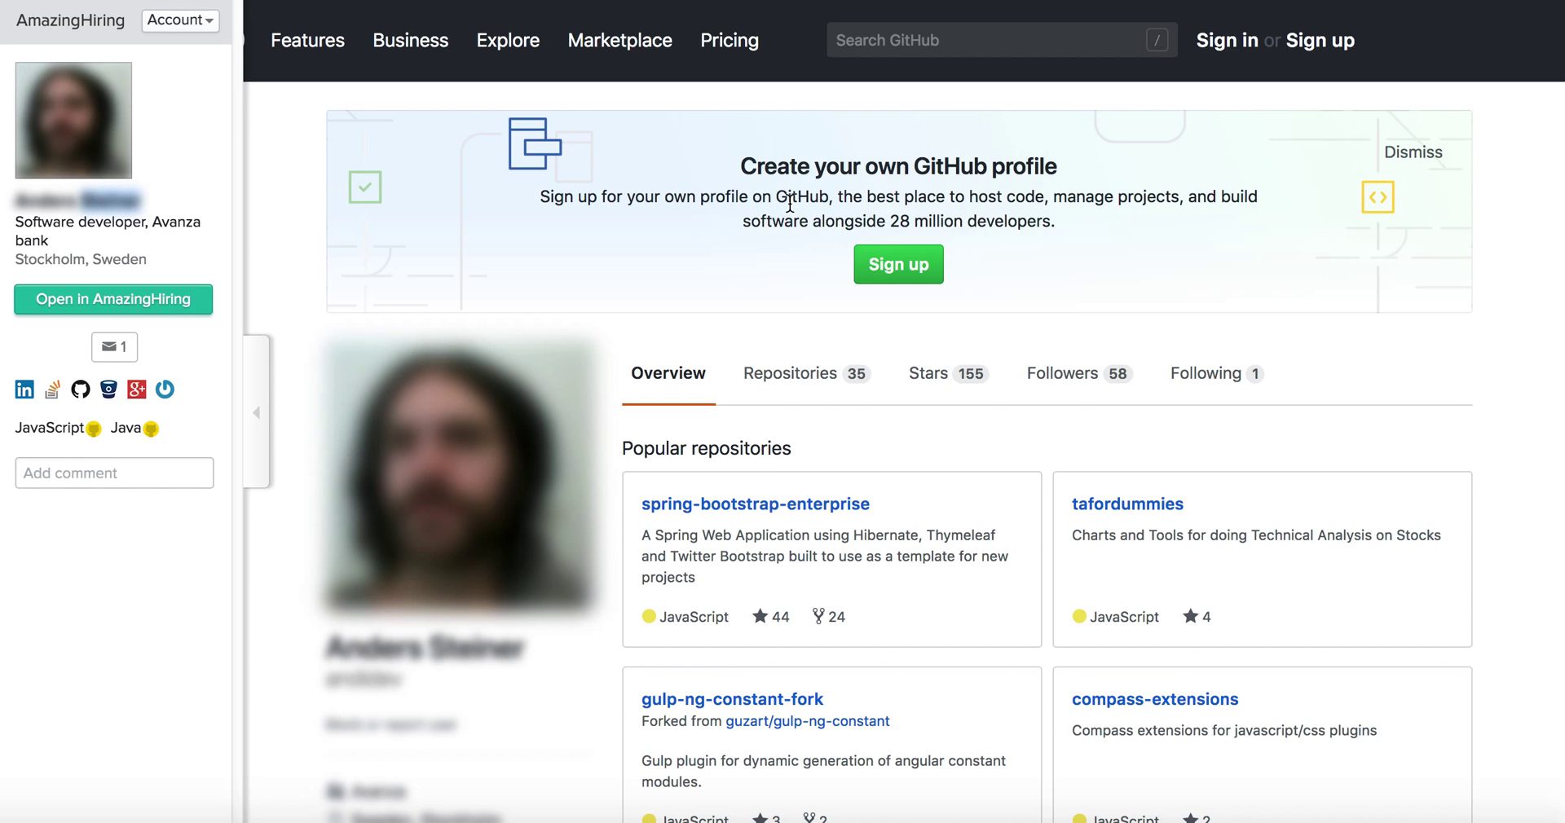
Scroll the GitHub profile to check popular repositories and contribution activity
scroll(1097, 432, "down", 7)
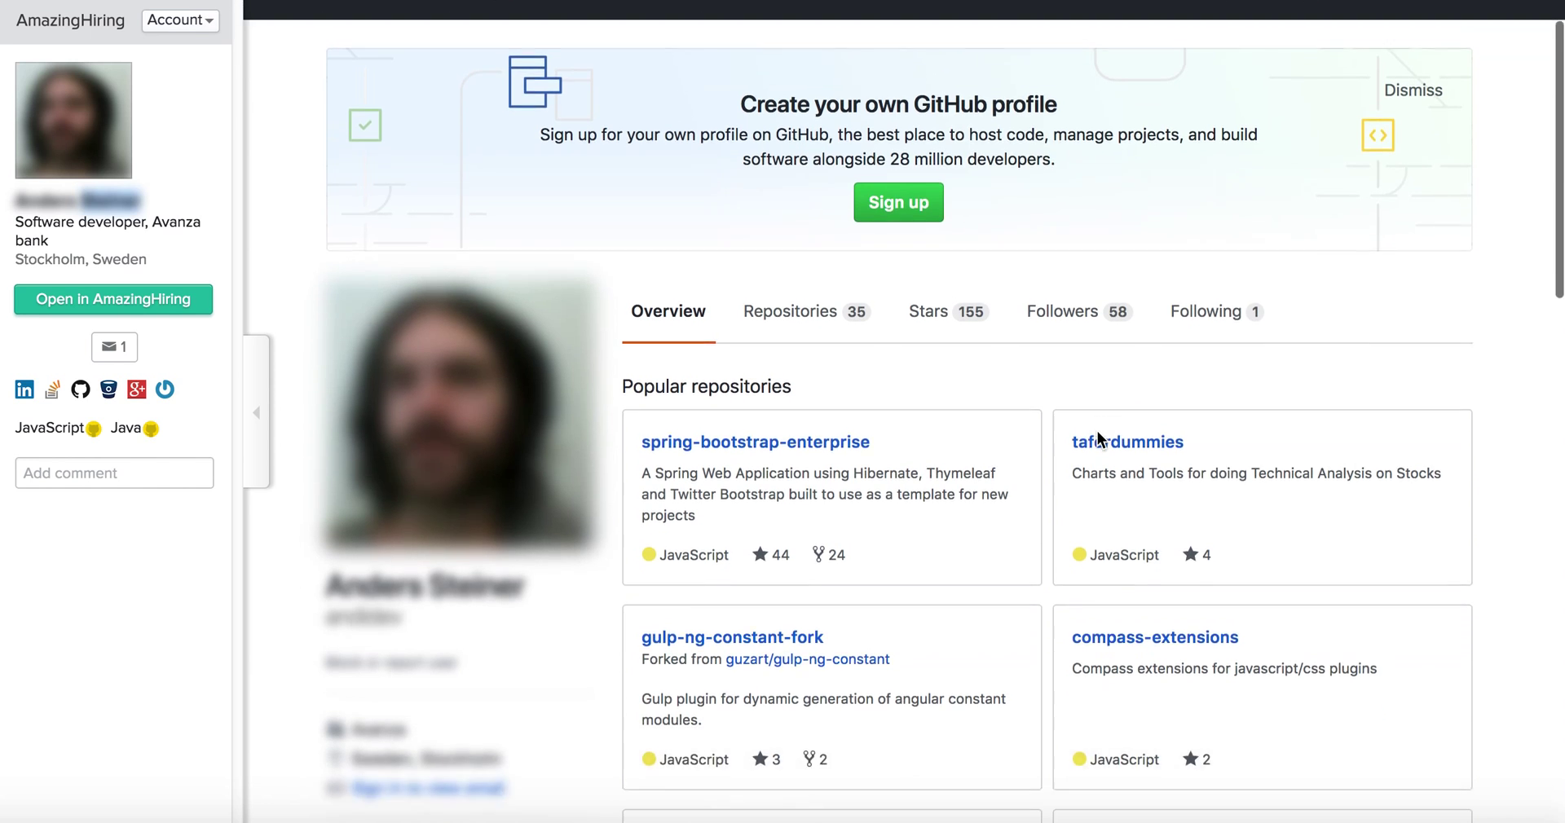
scroll(1097, 432, "down", 10)
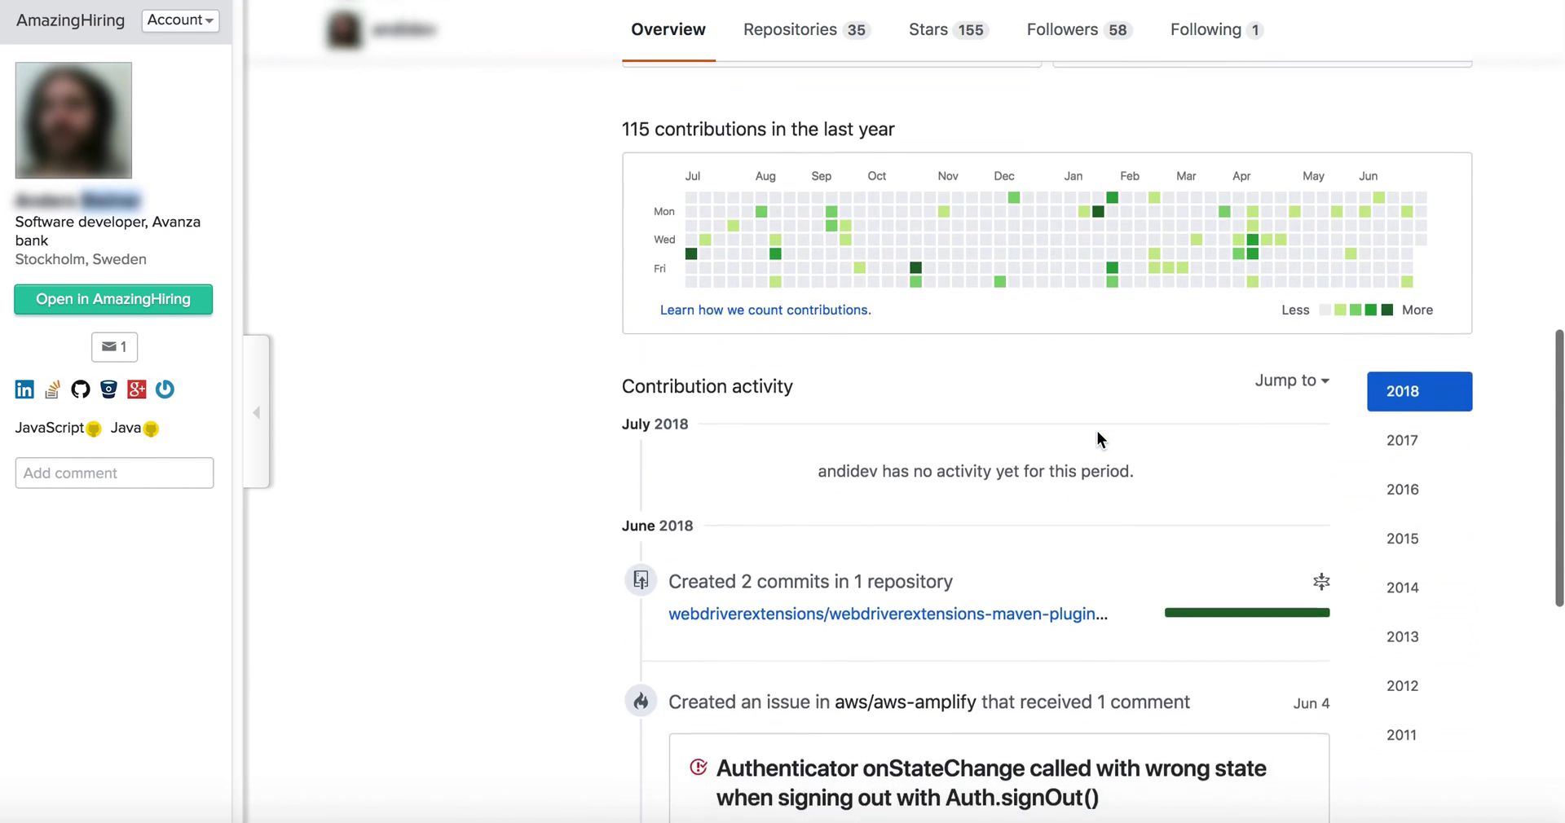
scroll(1097, 432, "down", 3)
scroll(1097, 432, "up", 13)
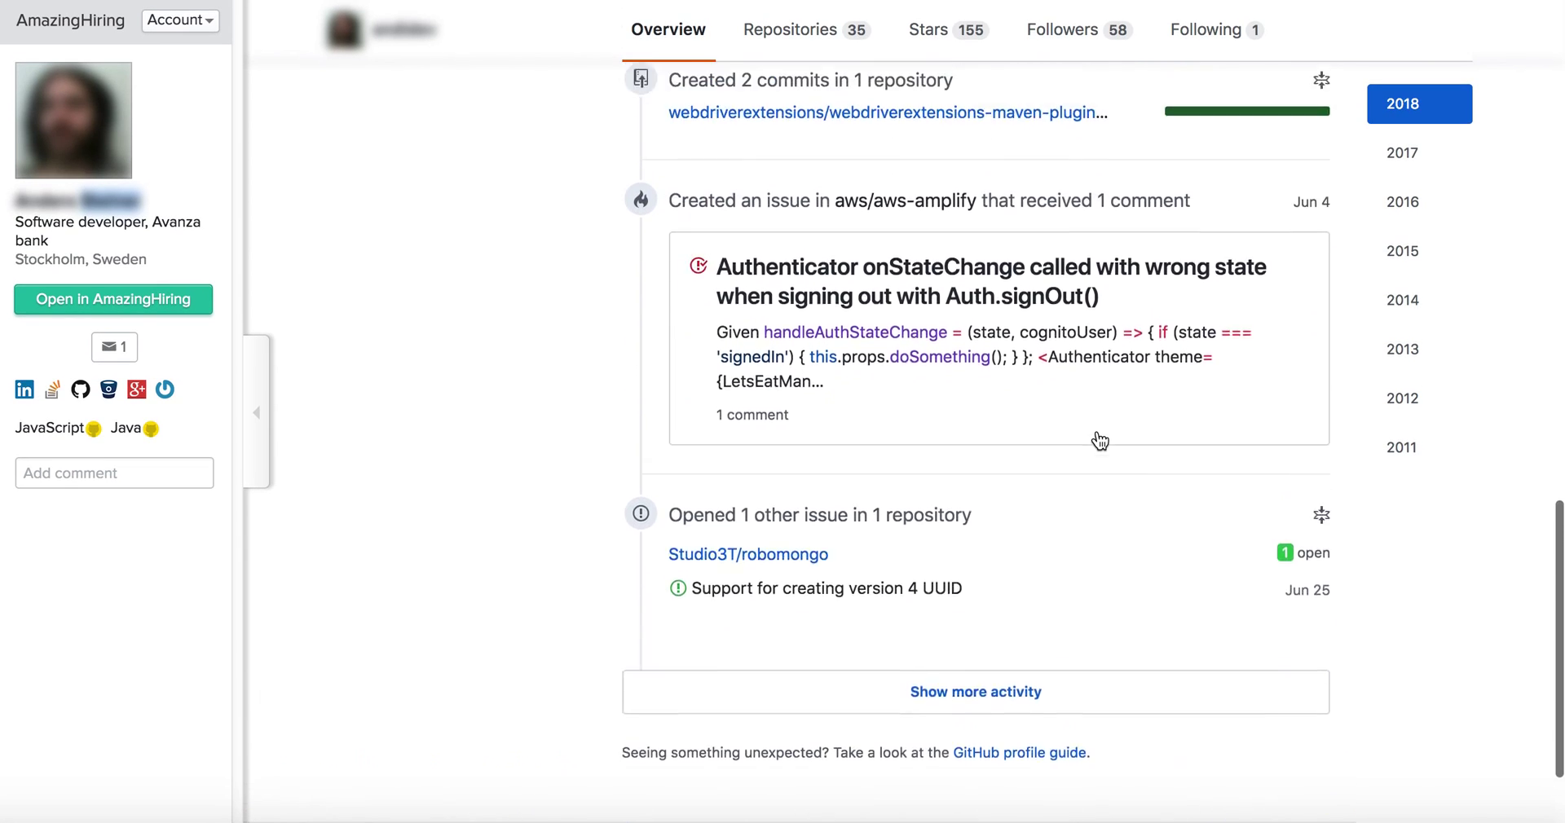
scroll(1097, 432, "up", 7)
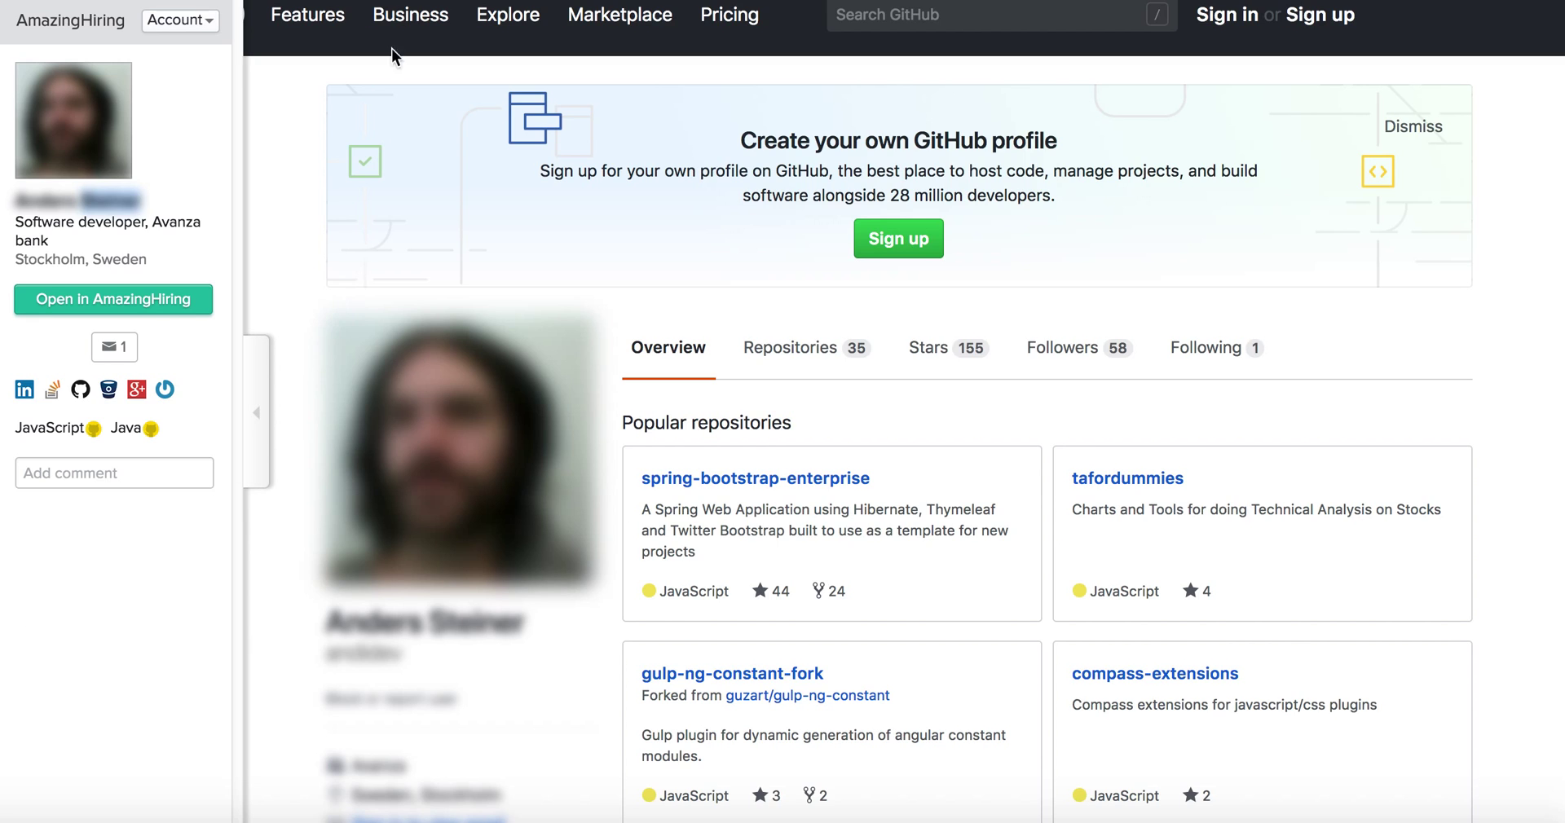
Back in the search results, create an empty folder named 'Full-stack developer' from the Folders panel
key("super+w")
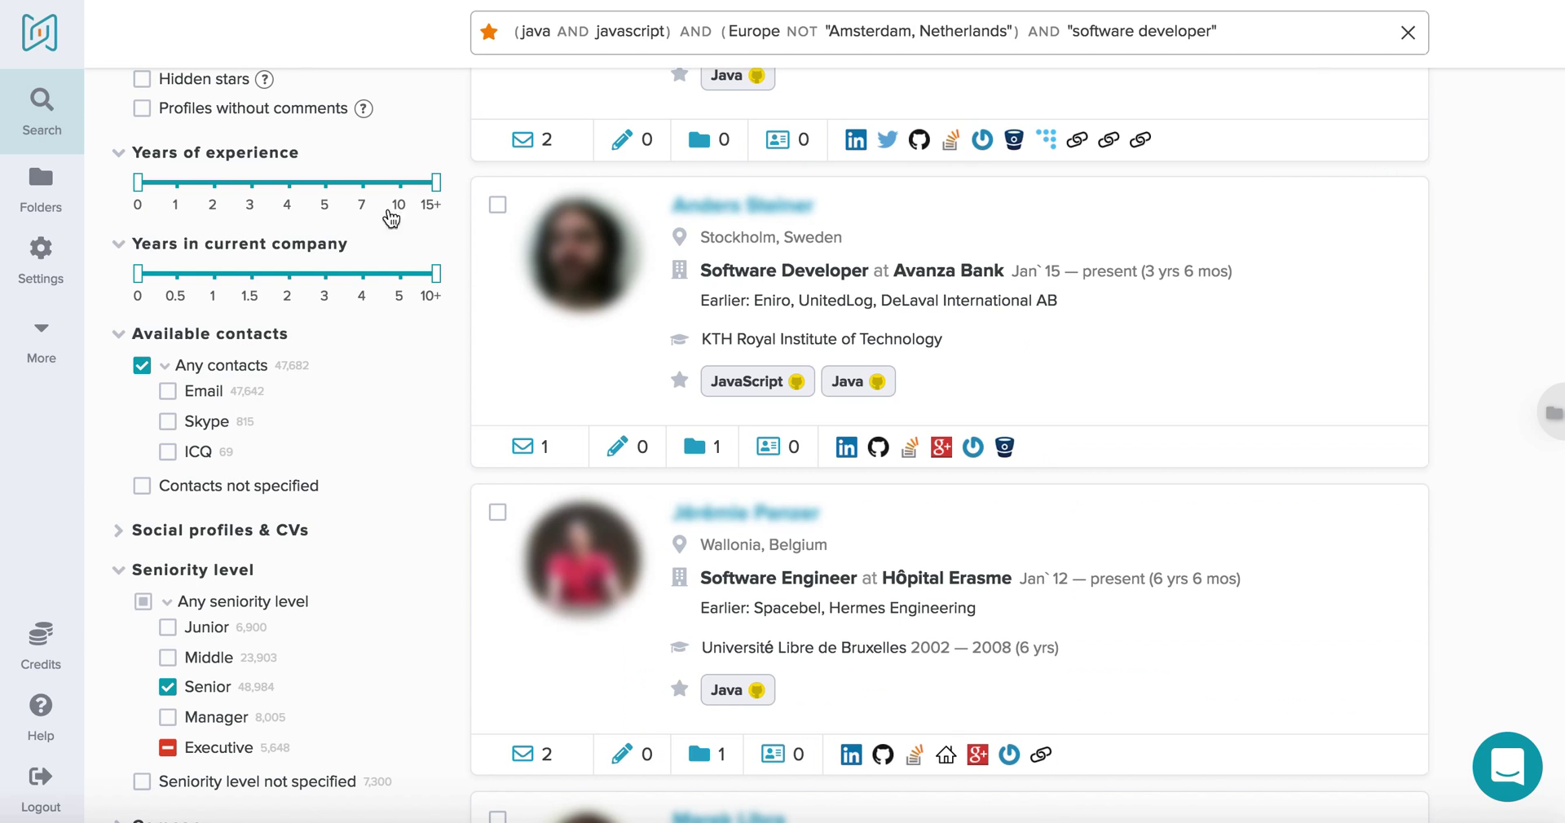
scroll(842, 430, "down", 2)
scroll(842, 430, "up", 7)
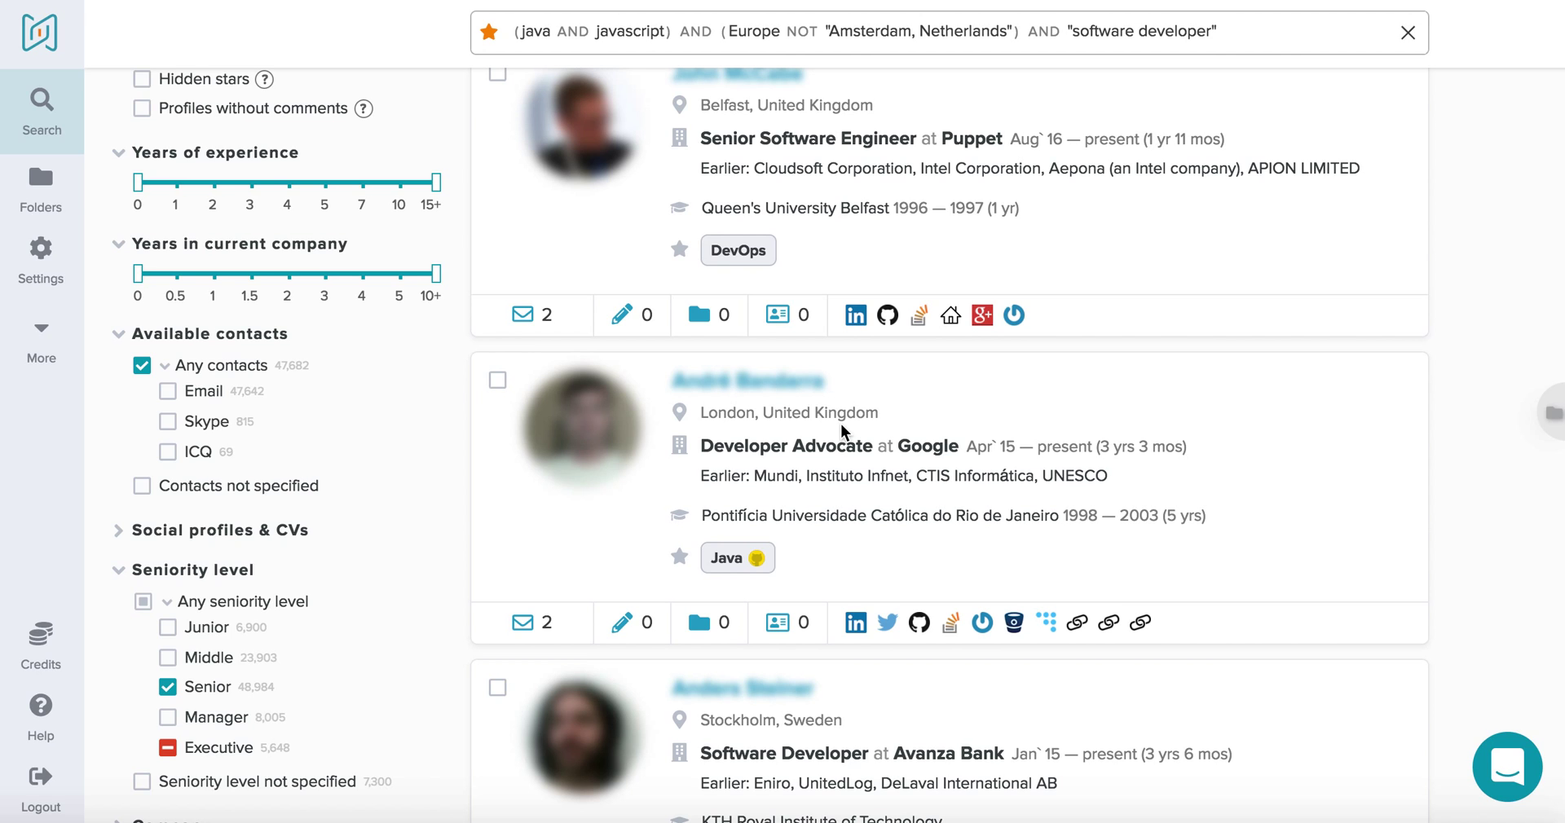
left_click(1552, 416)
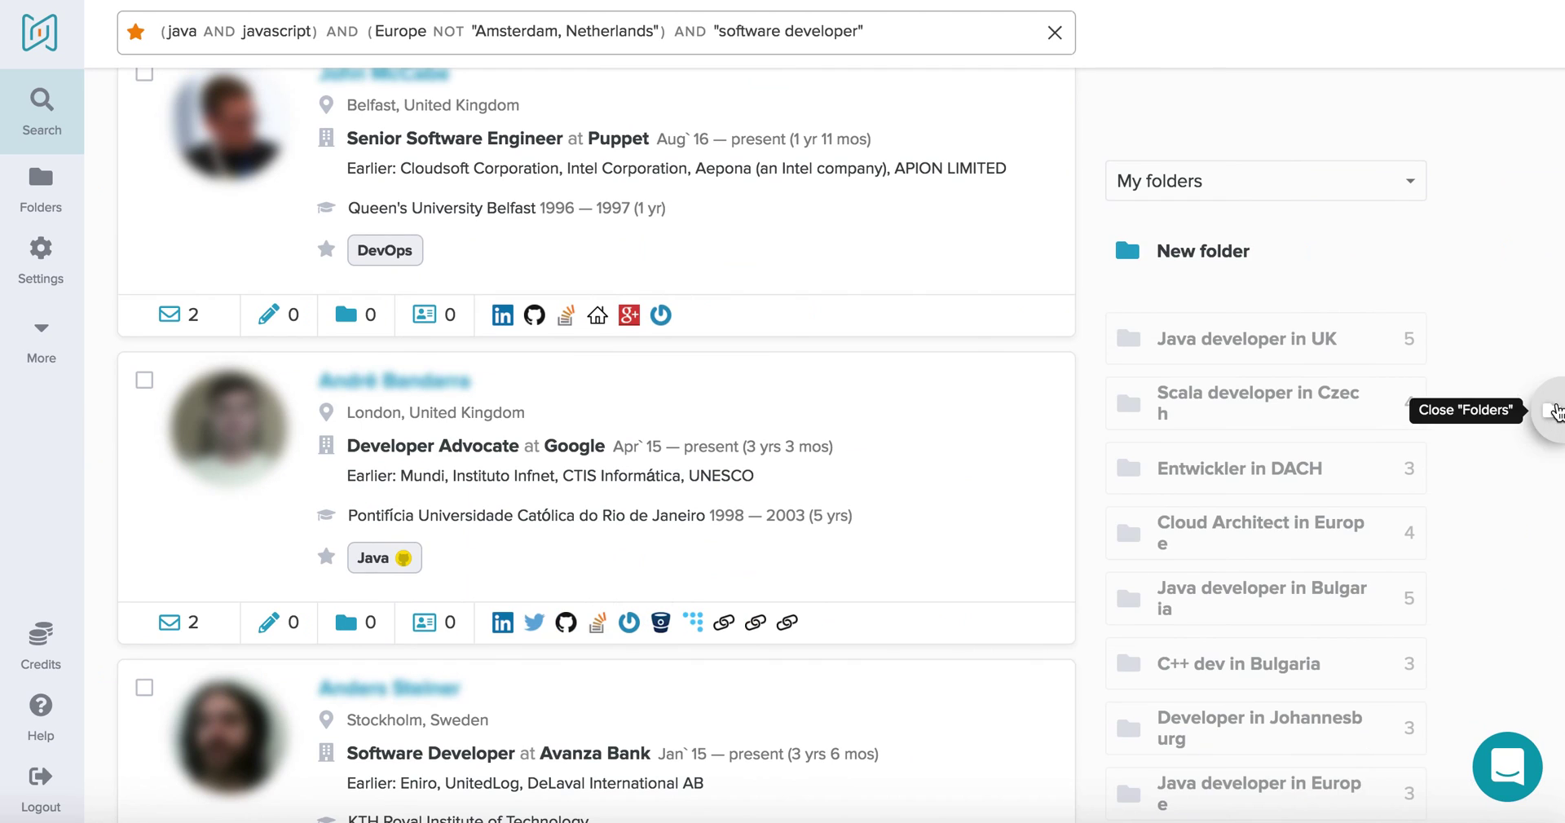
left_click(1237, 259)
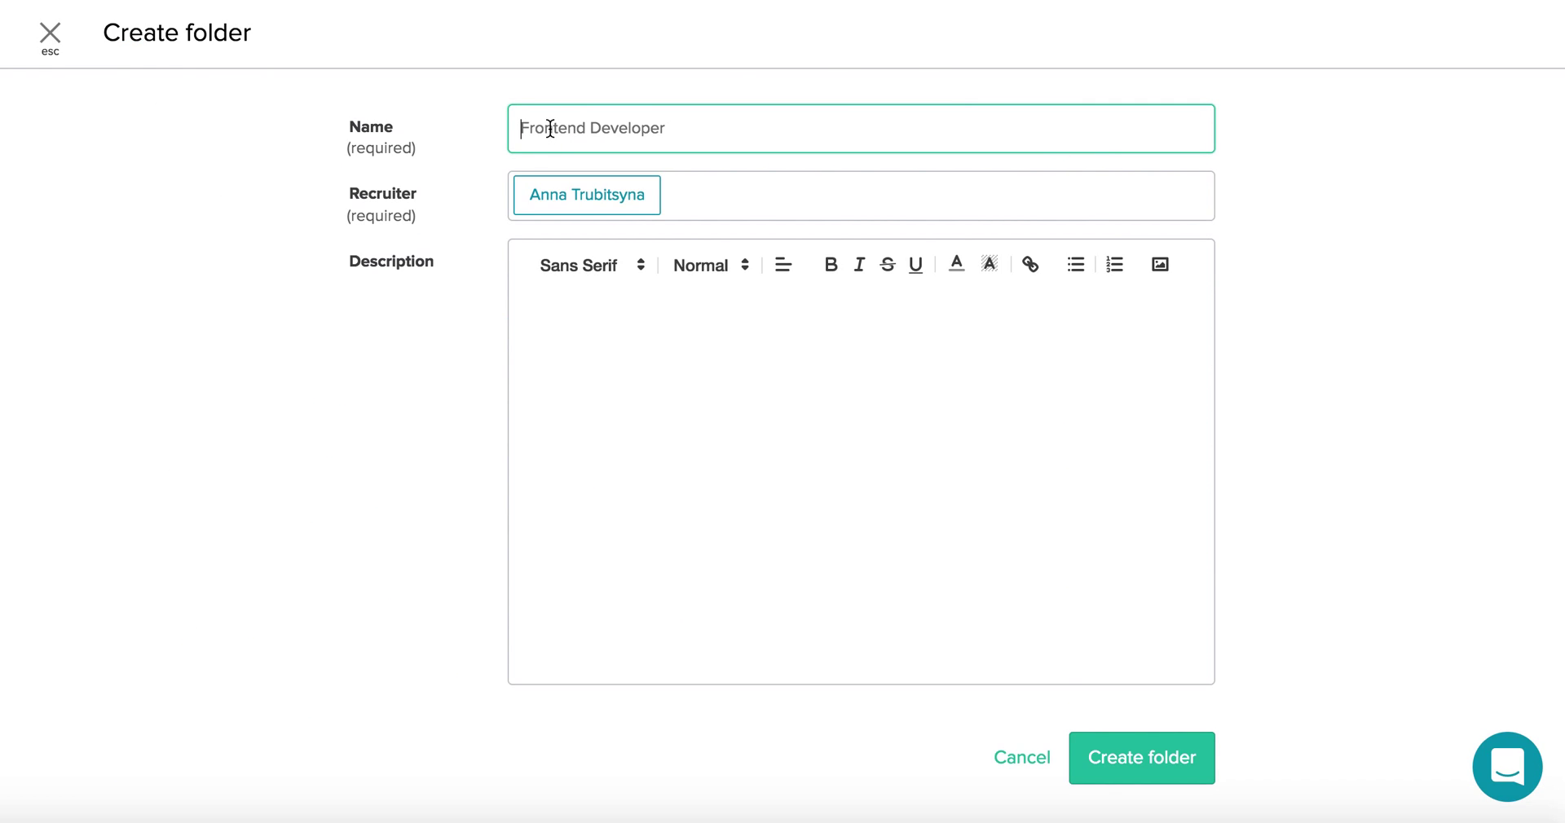
type("Full")
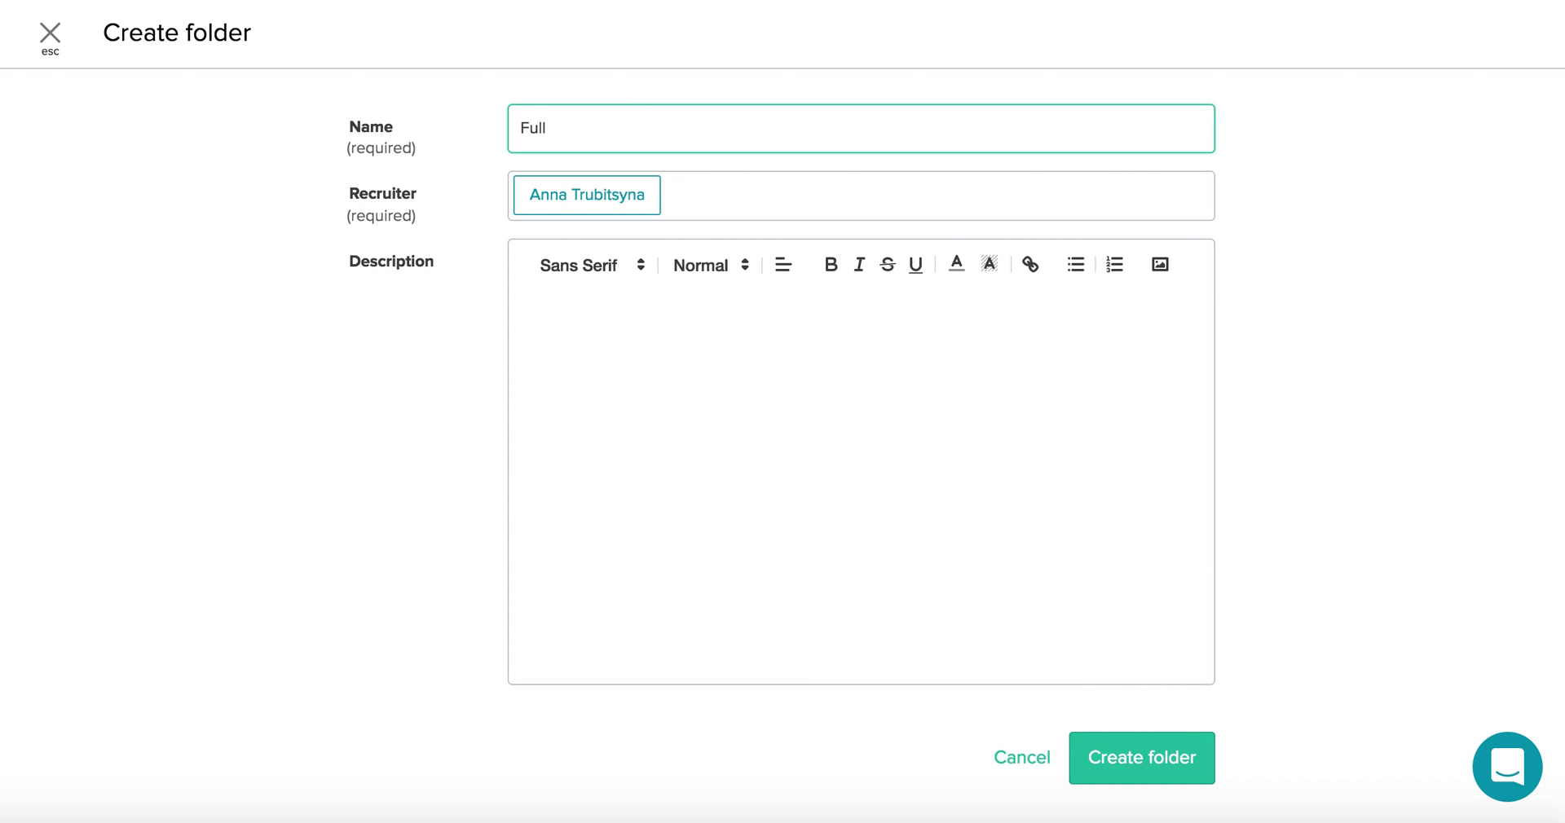
type("-stack developer")
left_click(1171, 775)
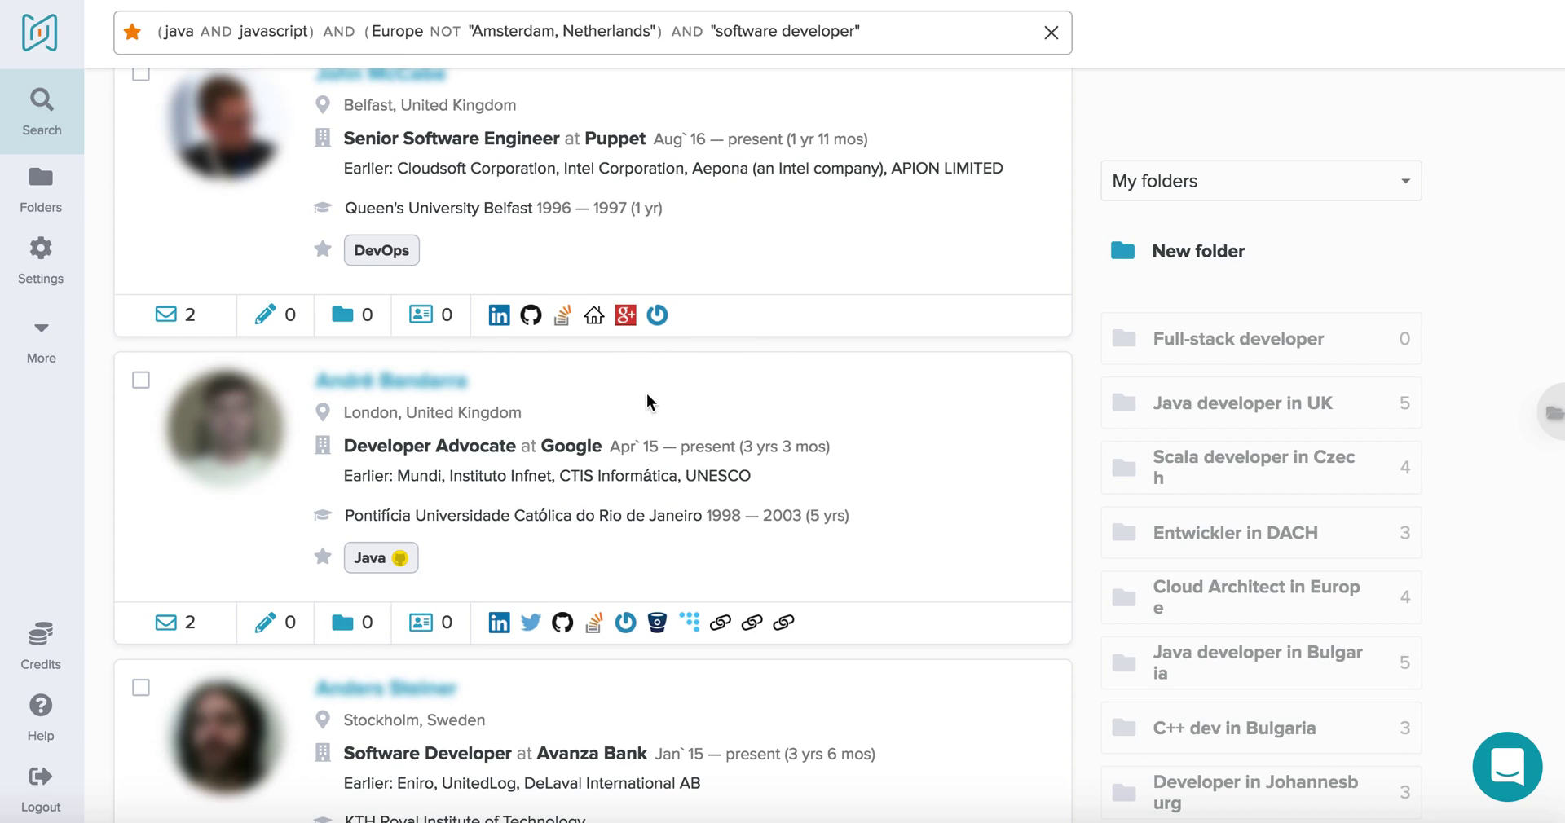
Add the Google, Avanza Bank and Hôpital Erasme candidates to the Full-stack developer folder
left_click(607, 361)
left_click_drag(607, 365, 1192, 347)
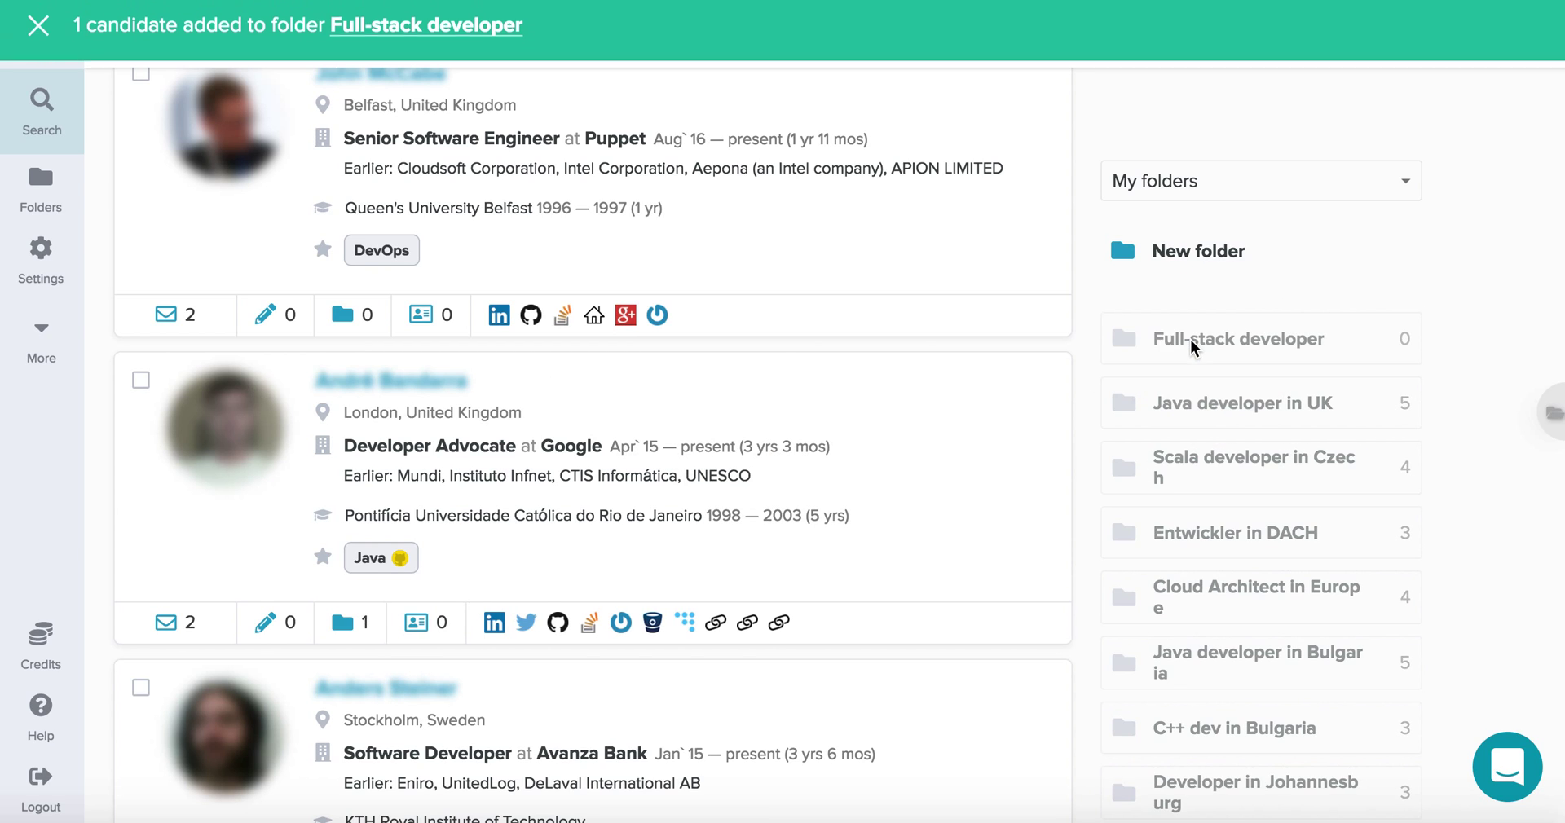
scroll(682, 517, "down", 4)
left_click(141, 377)
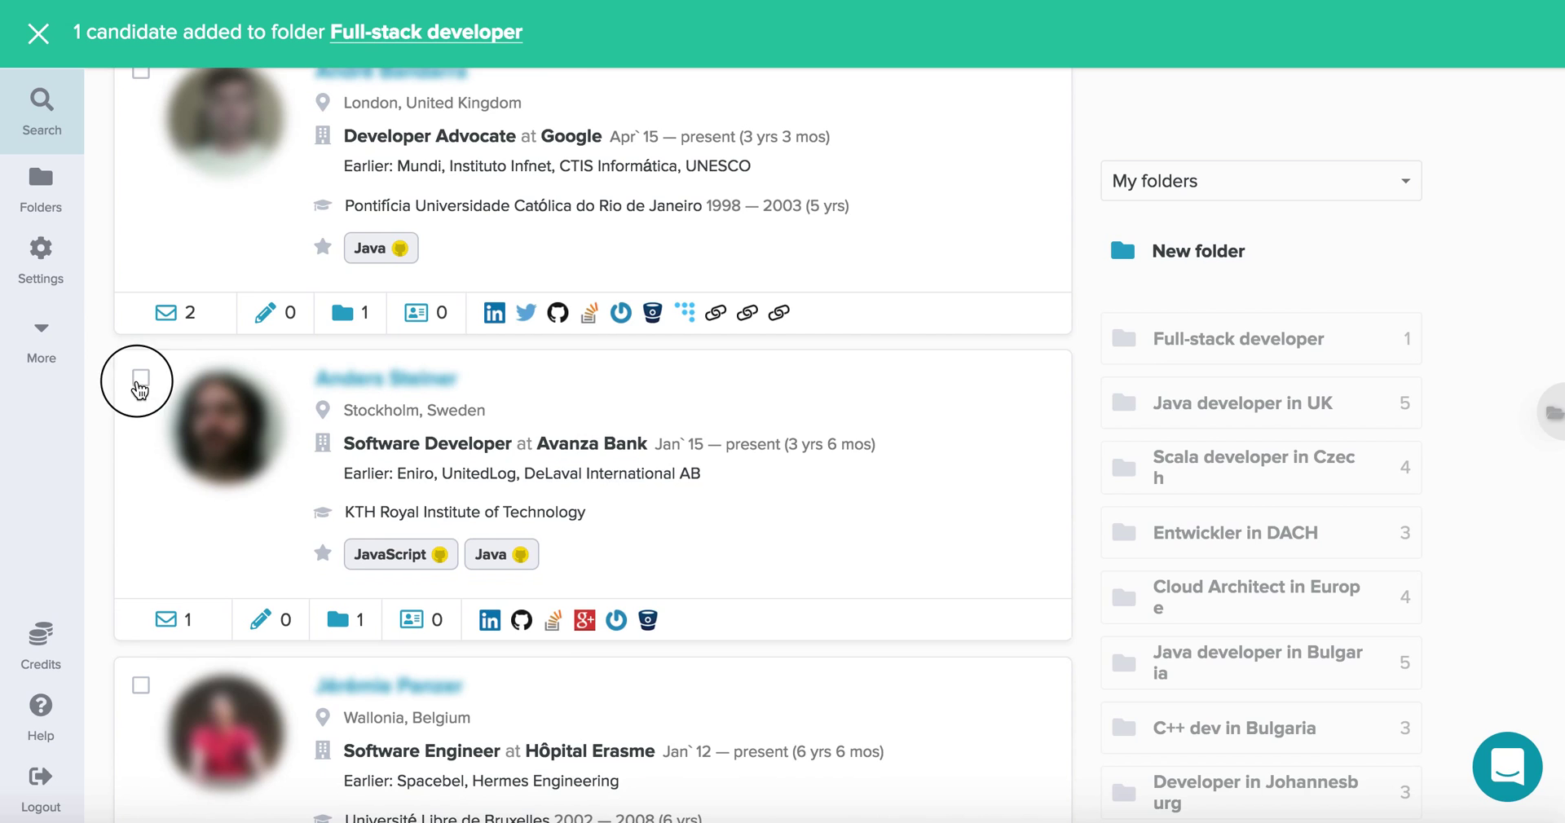
left_click(140, 686)
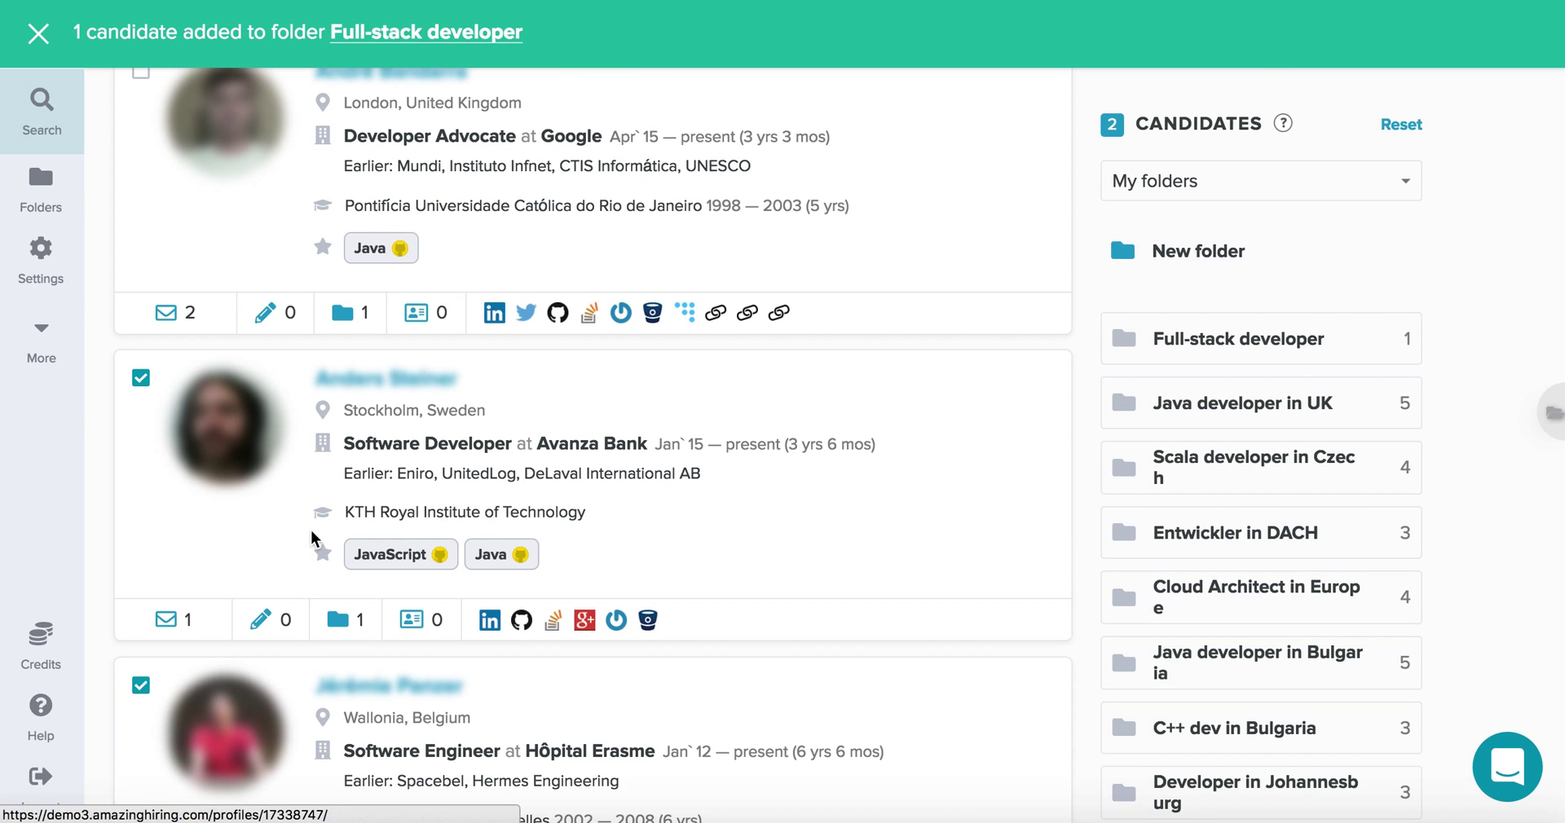
left_click_drag(980, 465, 1268, 340)
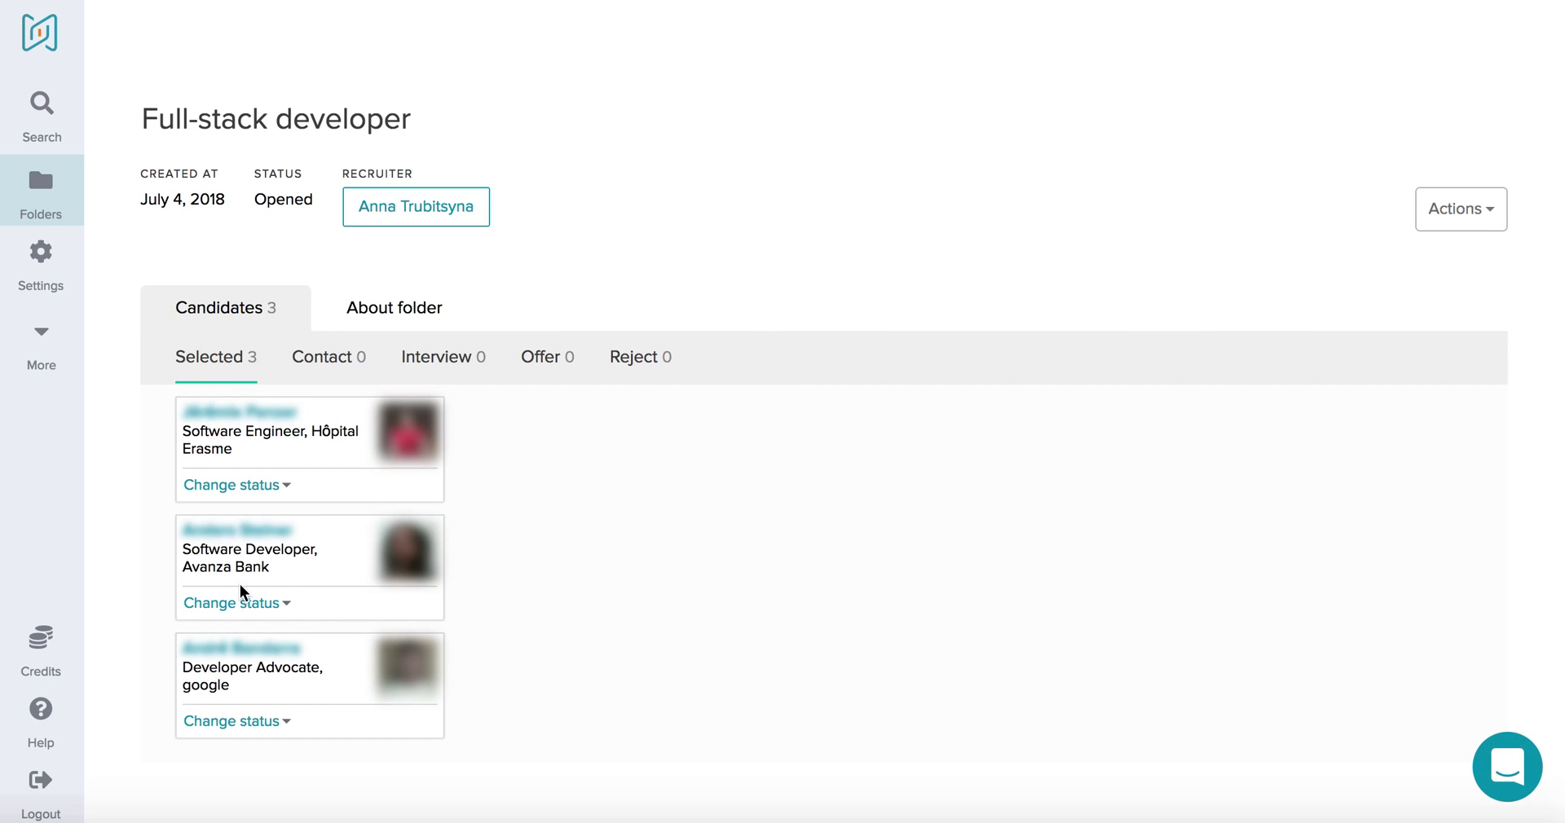
Leave candidate statuses unchanged and download the folder candidates' contacts through Actions > Download contacts
left_click(251, 487)
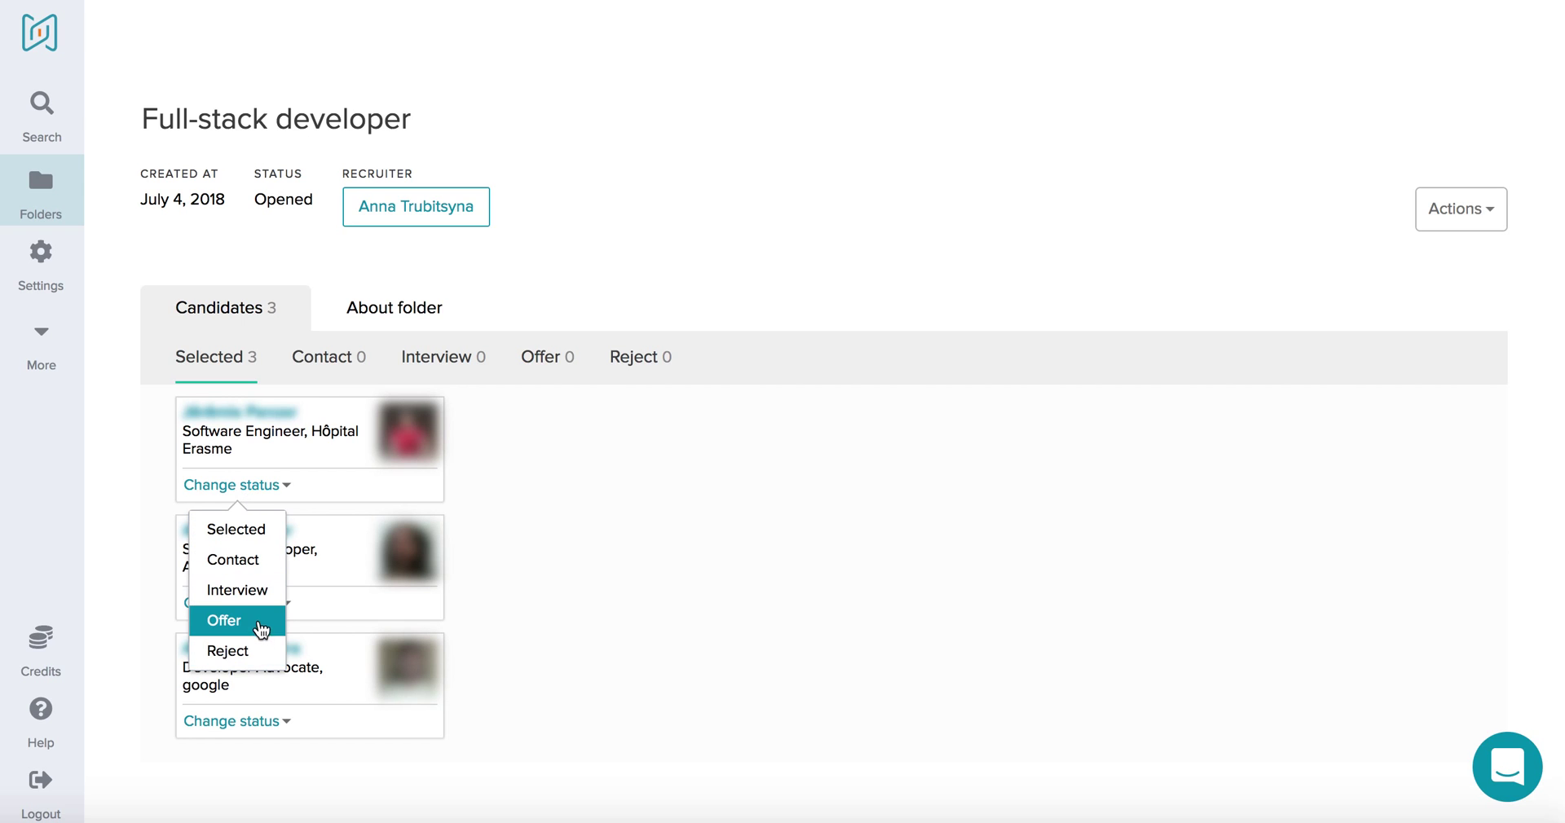
left_click(1231, 319)
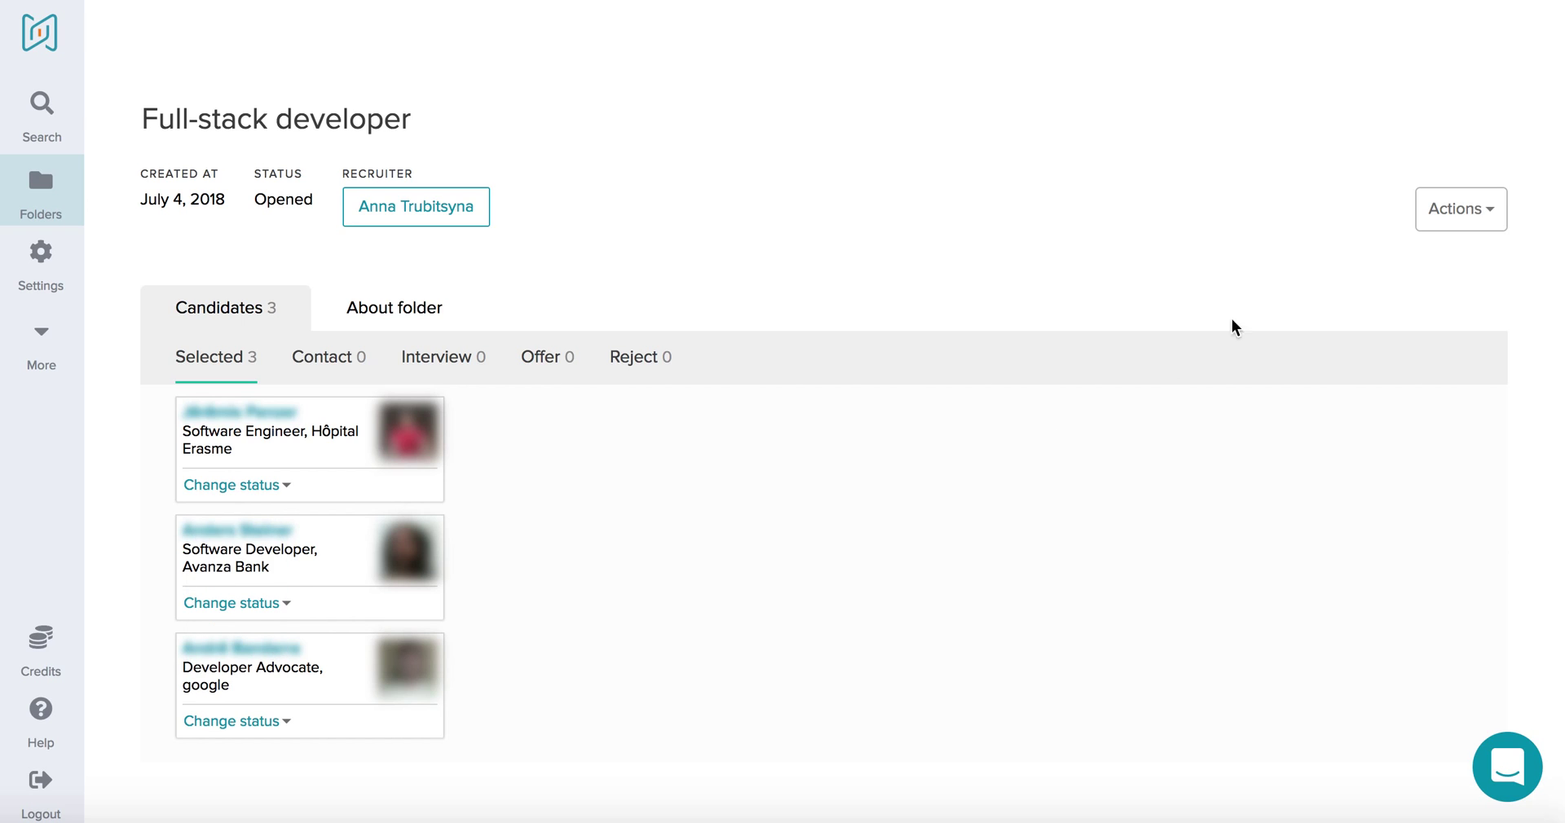
left_click(1471, 228)
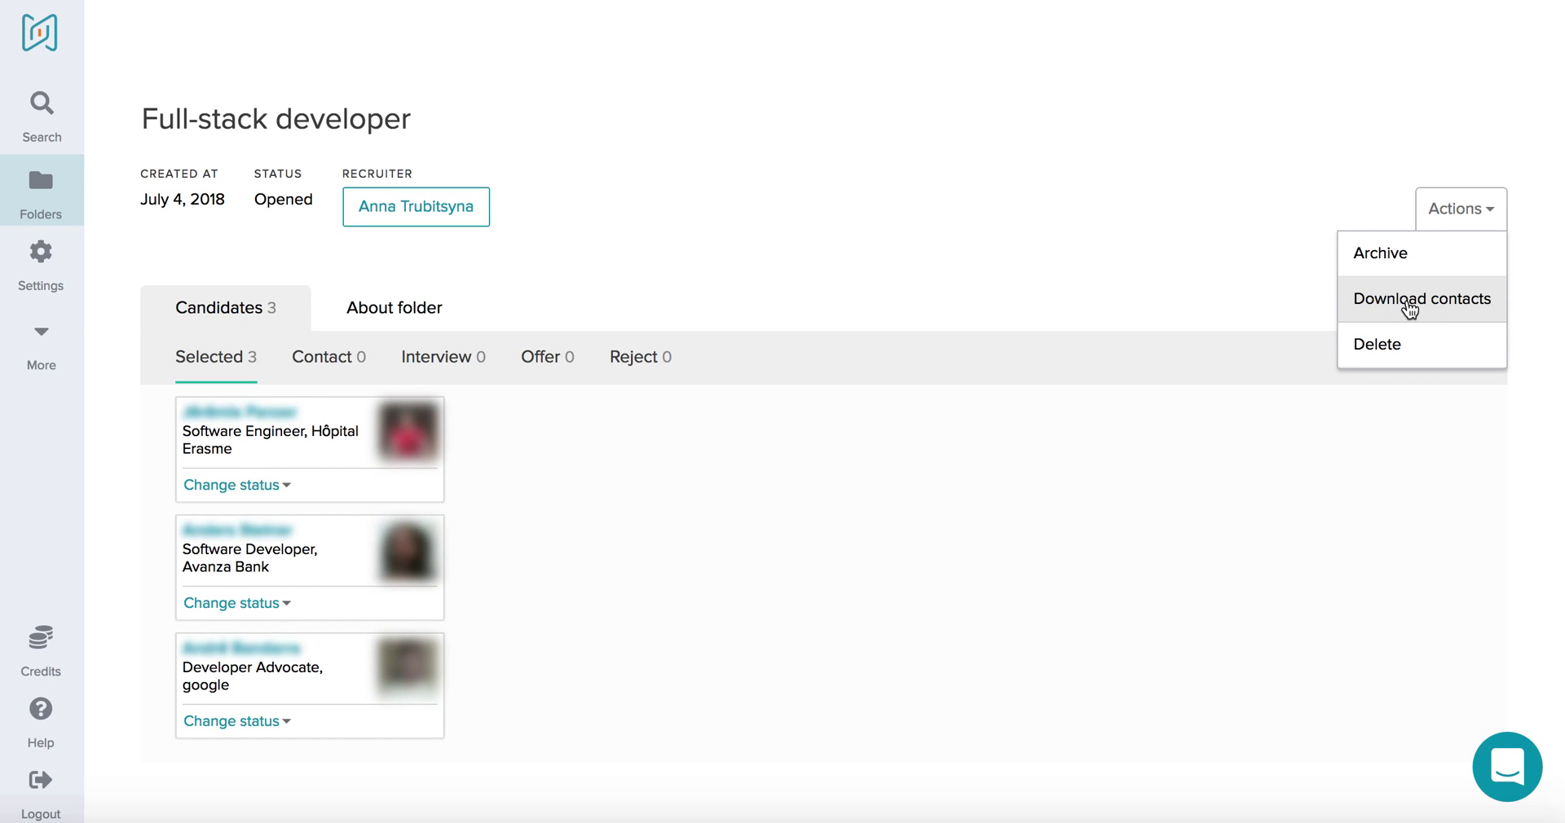
left_click(1039, 537)
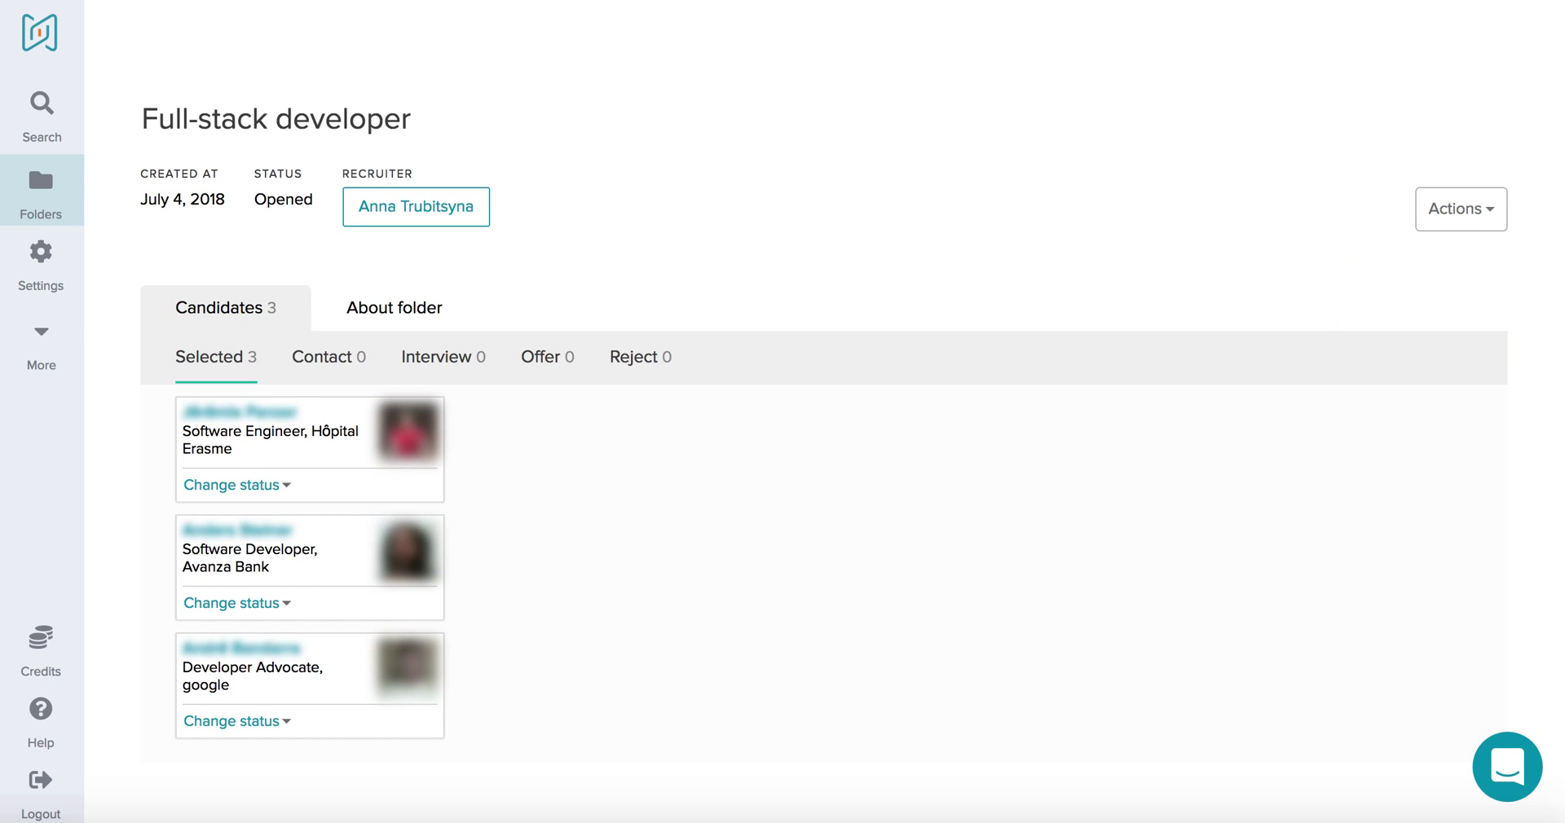